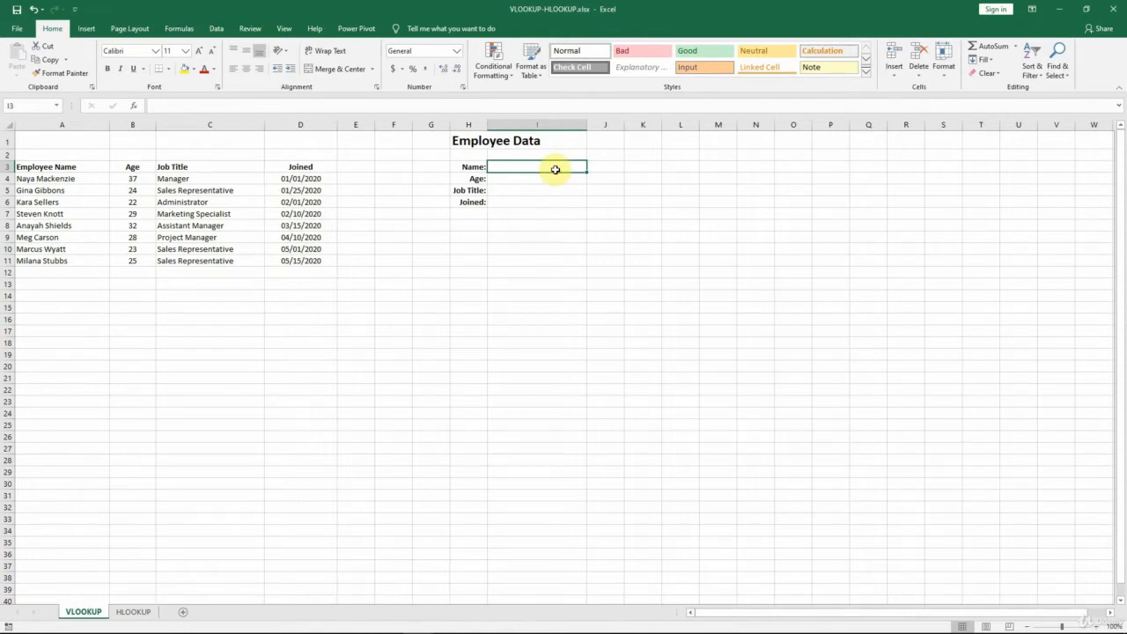
# Add a list data validation to cell I3 with source =$A$4:$A$11, and choose the first listed employee.
pyautogui.click(215, 29)
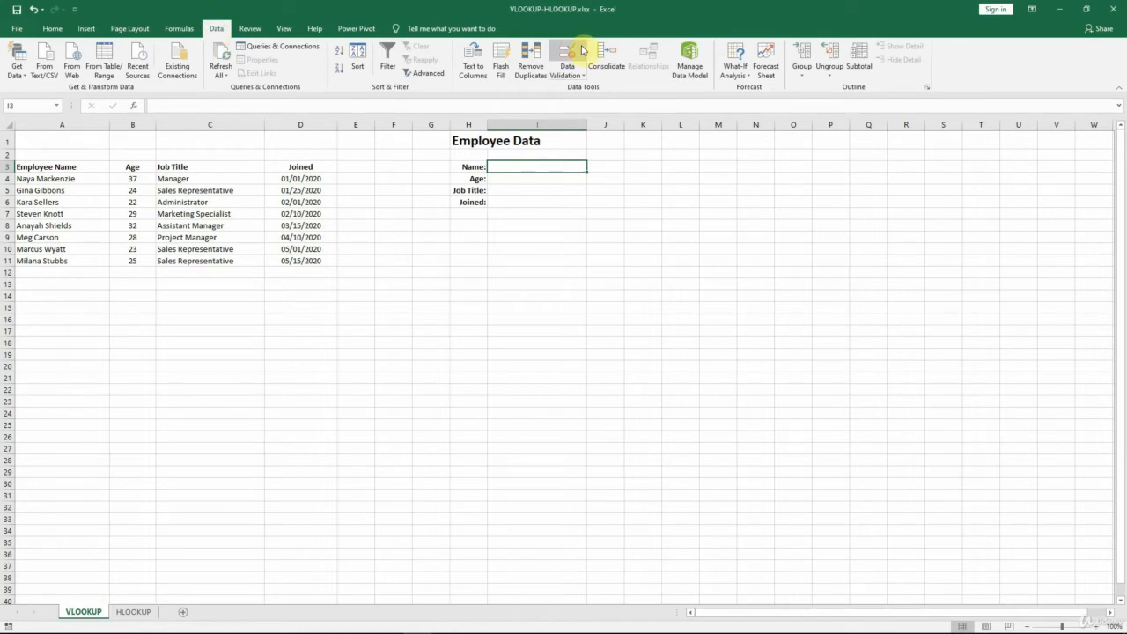
pyautogui.click(581, 50)
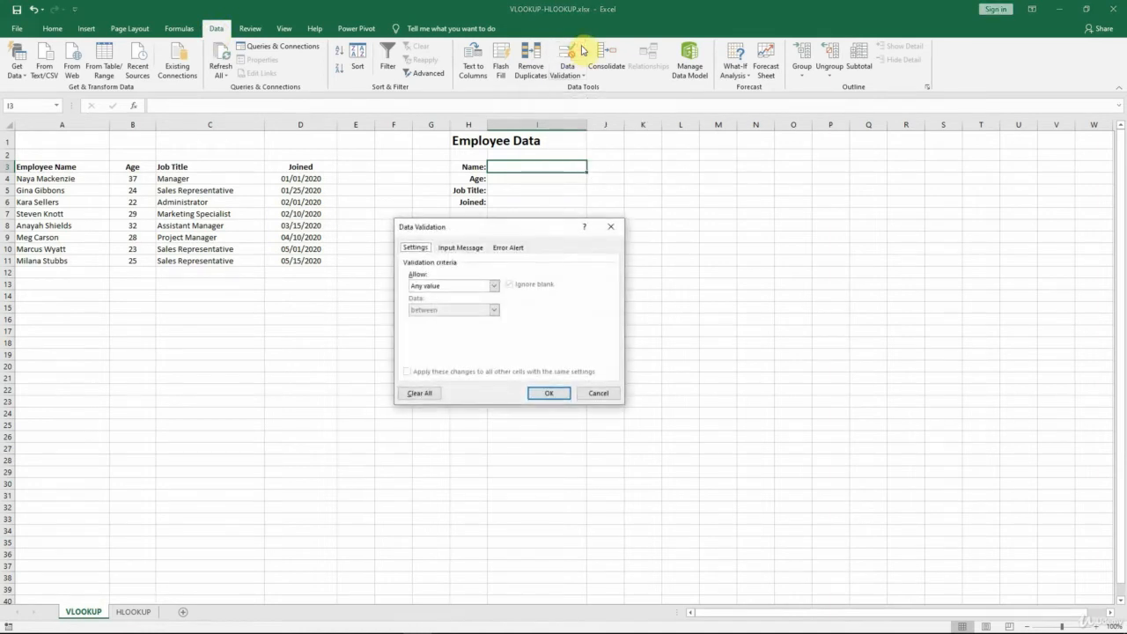
pyautogui.click(494, 286)
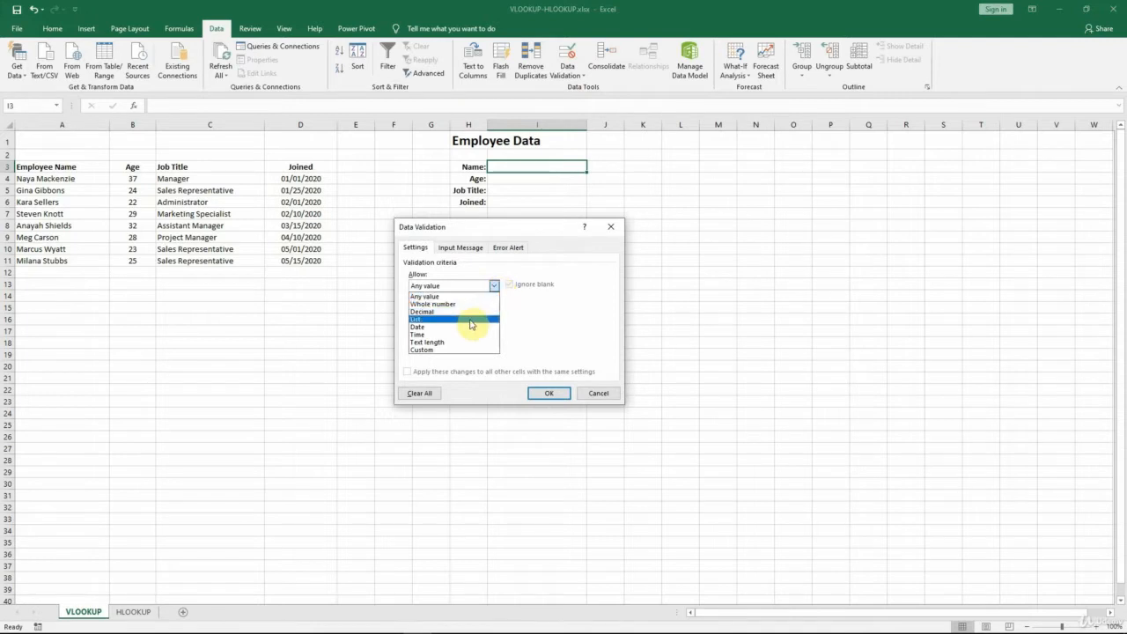
pyautogui.click(471, 319)
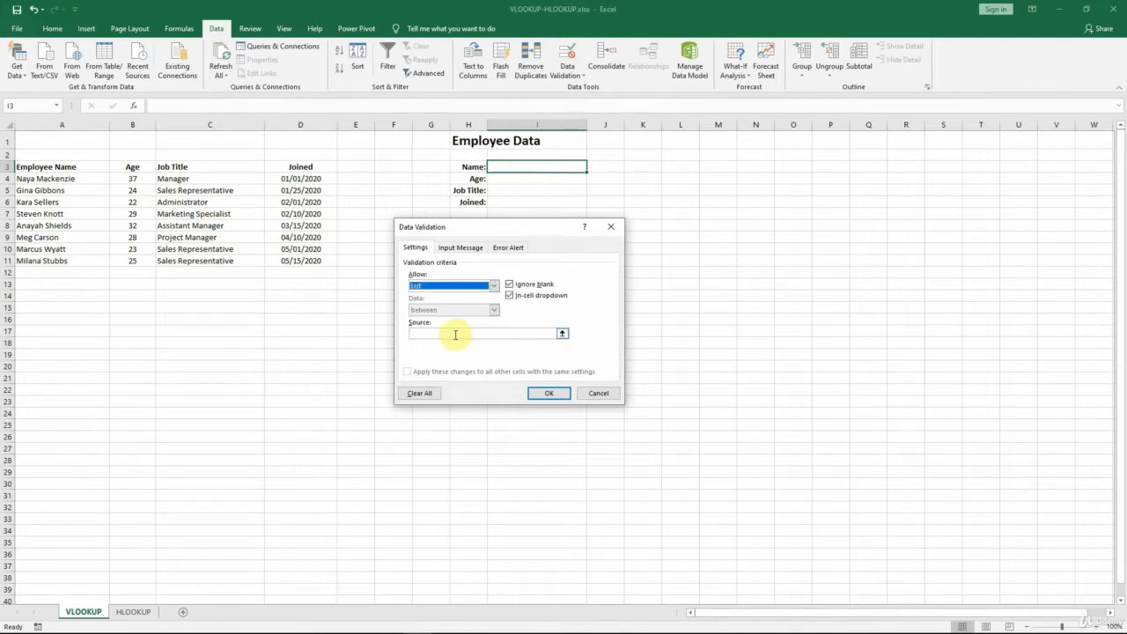
pyautogui.click(411, 333)
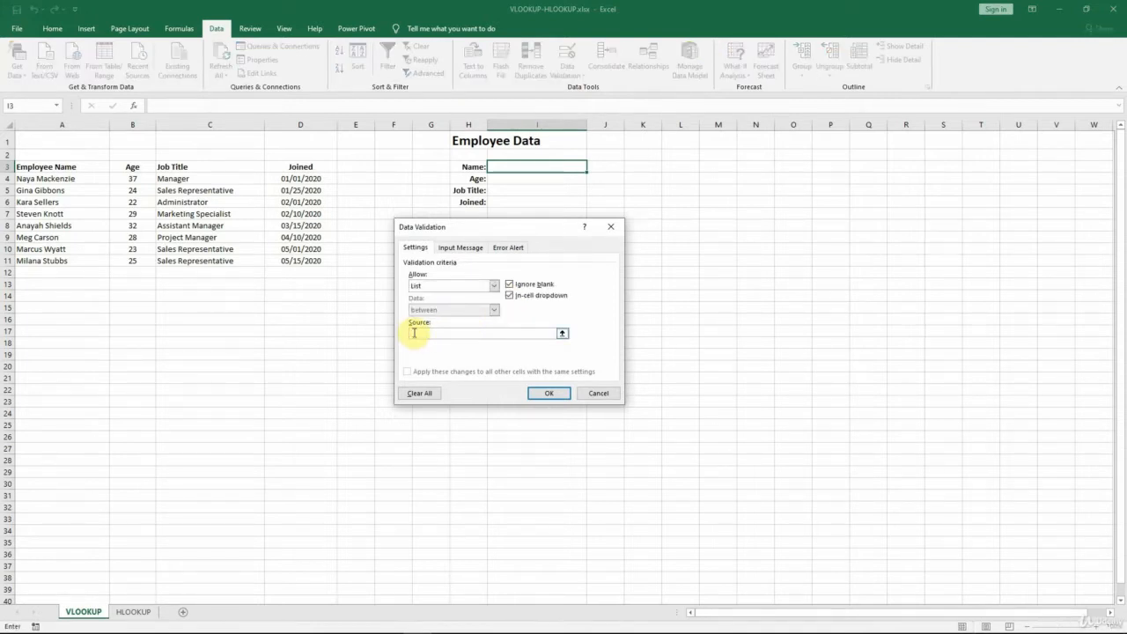
pyautogui.moveTo(71, 179); pyautogui.dragTo(74, 261)
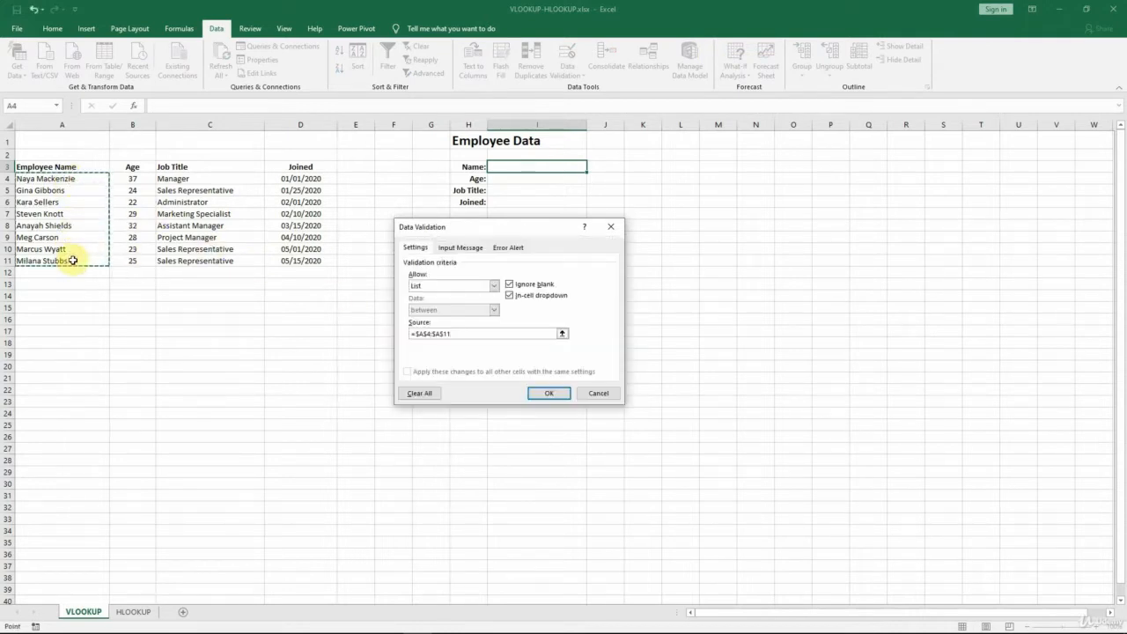
pyautogui.click(562, 392)
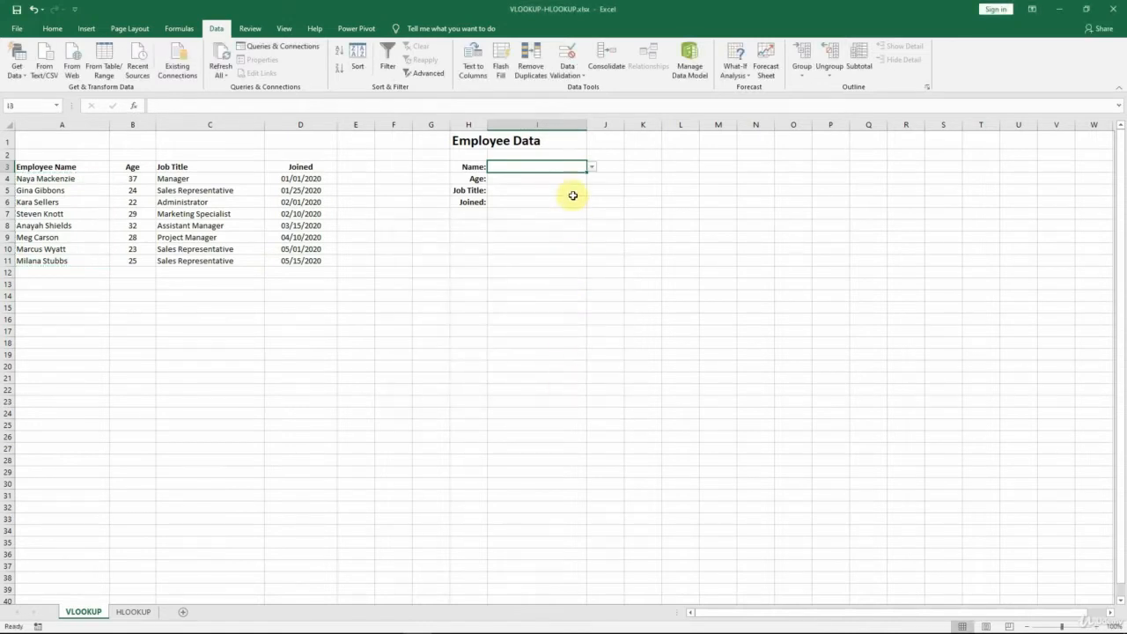
pyautogui.click(591, 167)
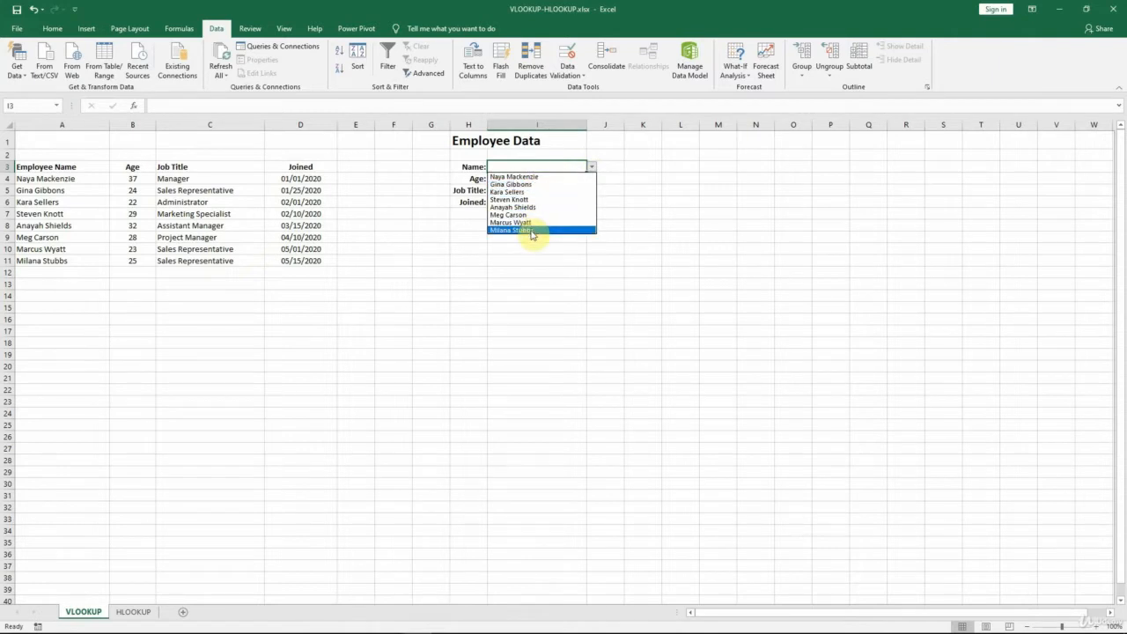
pyautogui.click(547, 176)
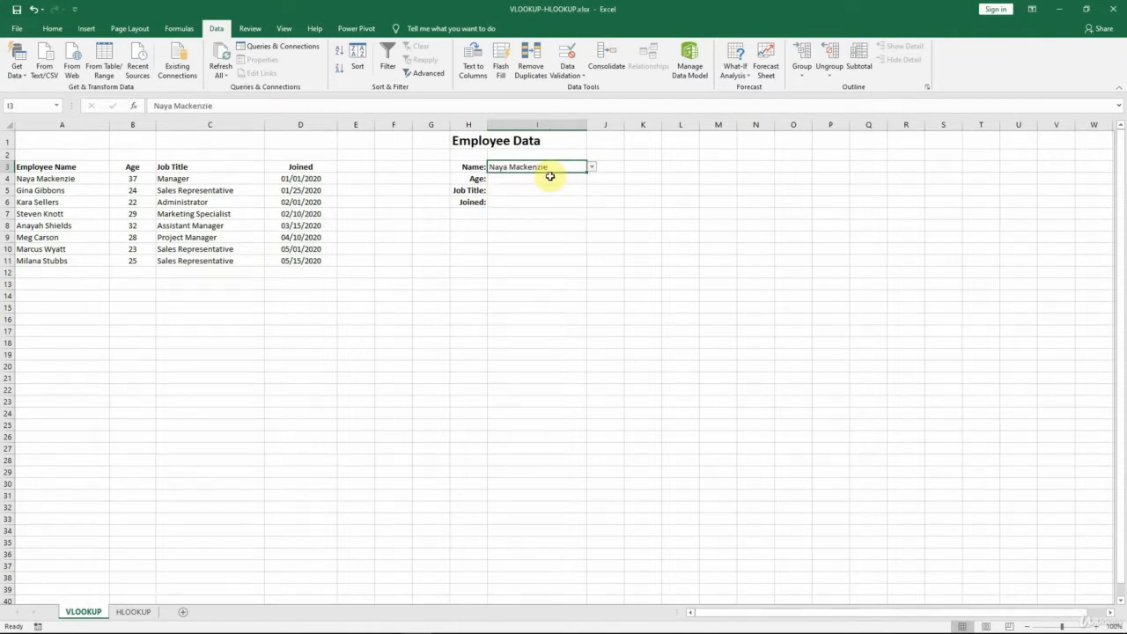
# Enter =VLOOKUP(I3,A4:D11,2,FALSE) in cell I4 to look up the employee's age with an exact match.
pyautogui.click(549, 177)
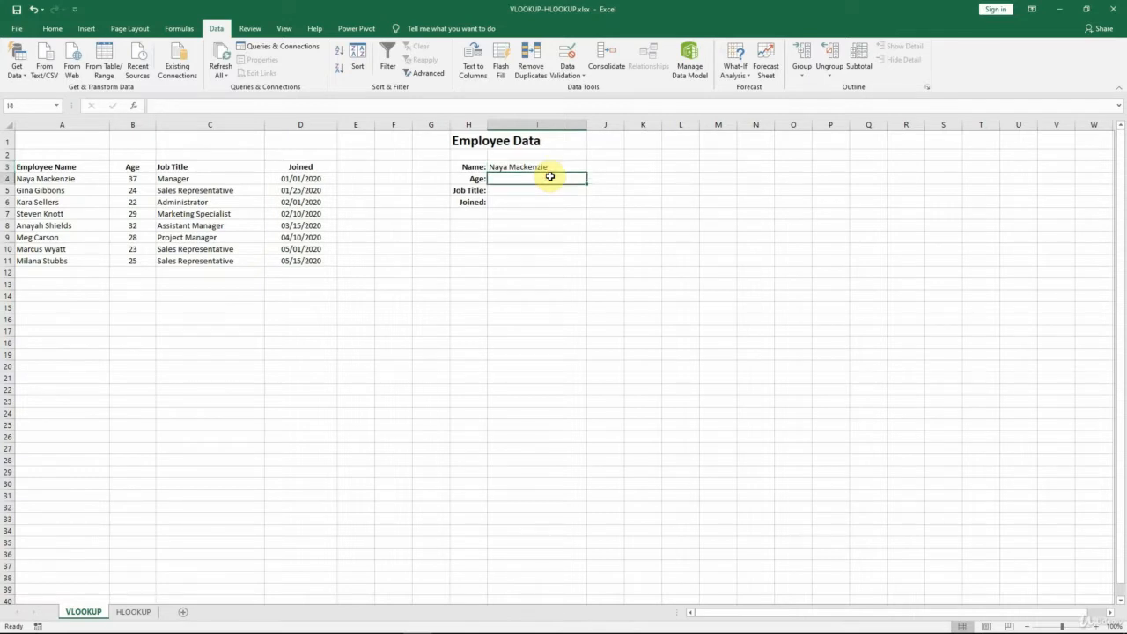
pyautogui.write('=')
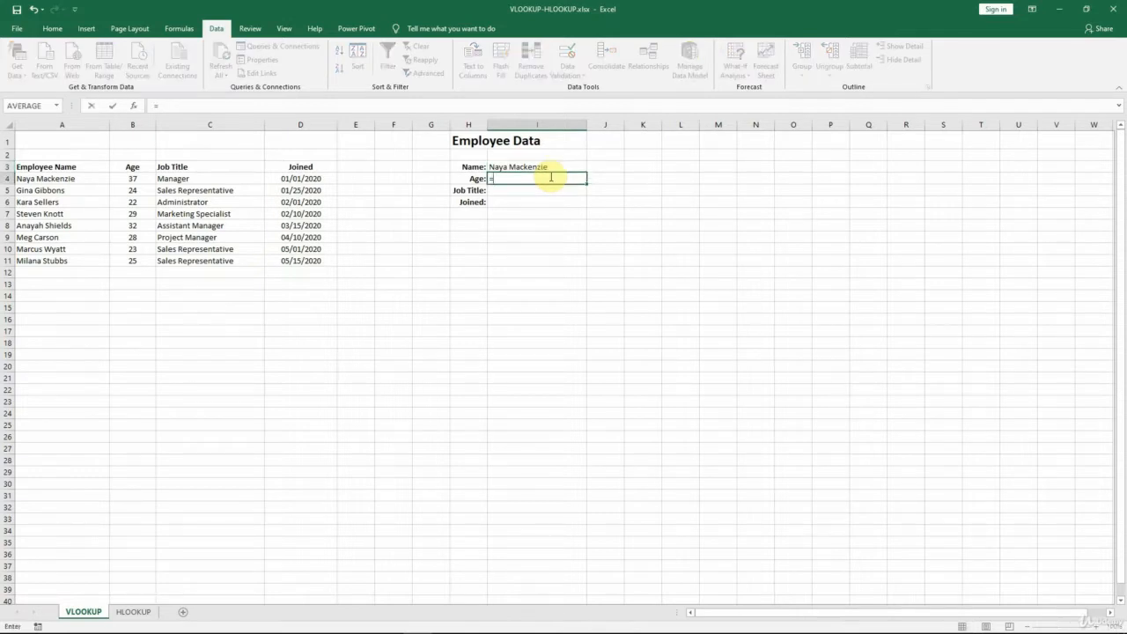
pyautogui.write('VLOOK')
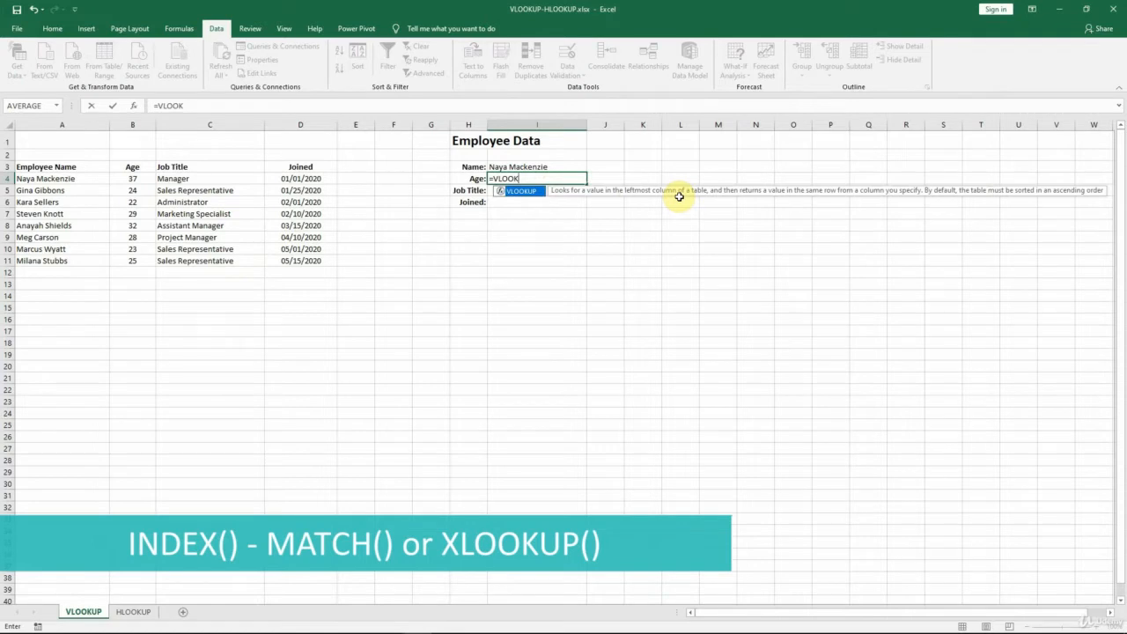
pyautogui.doubleClick(521, 191)
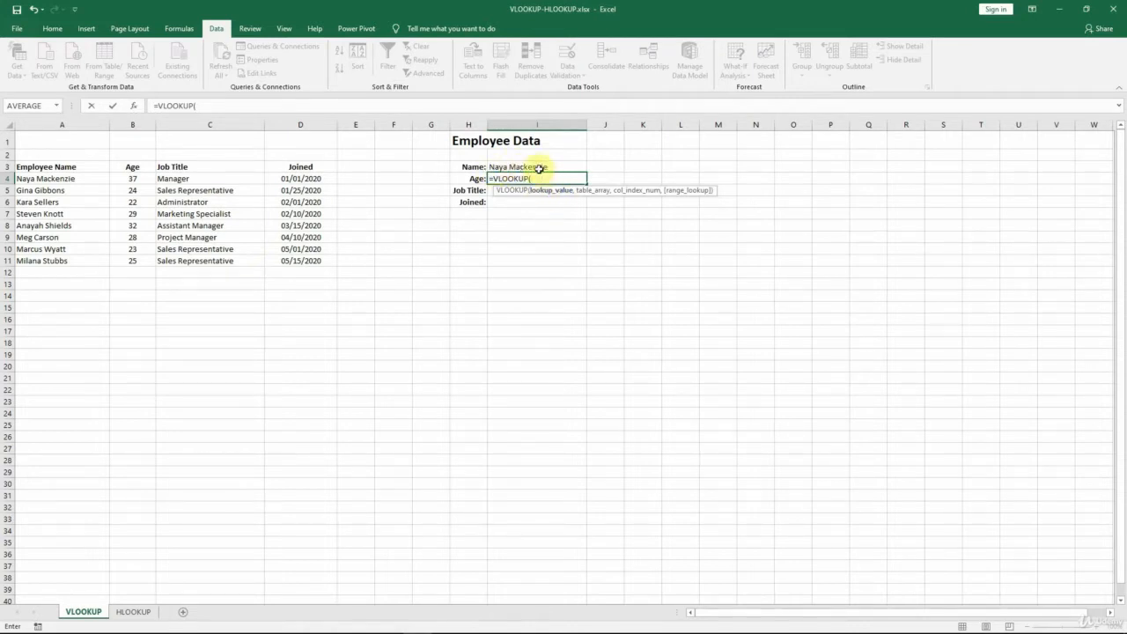
pyautogui.click(547, 168)
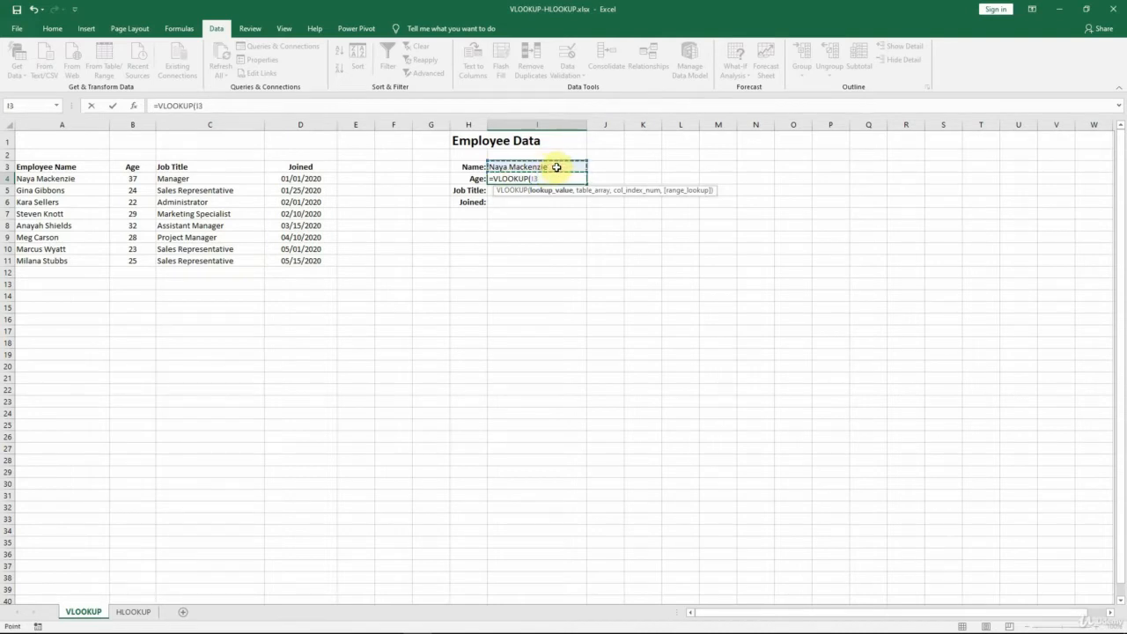
pyautogui.write(',')
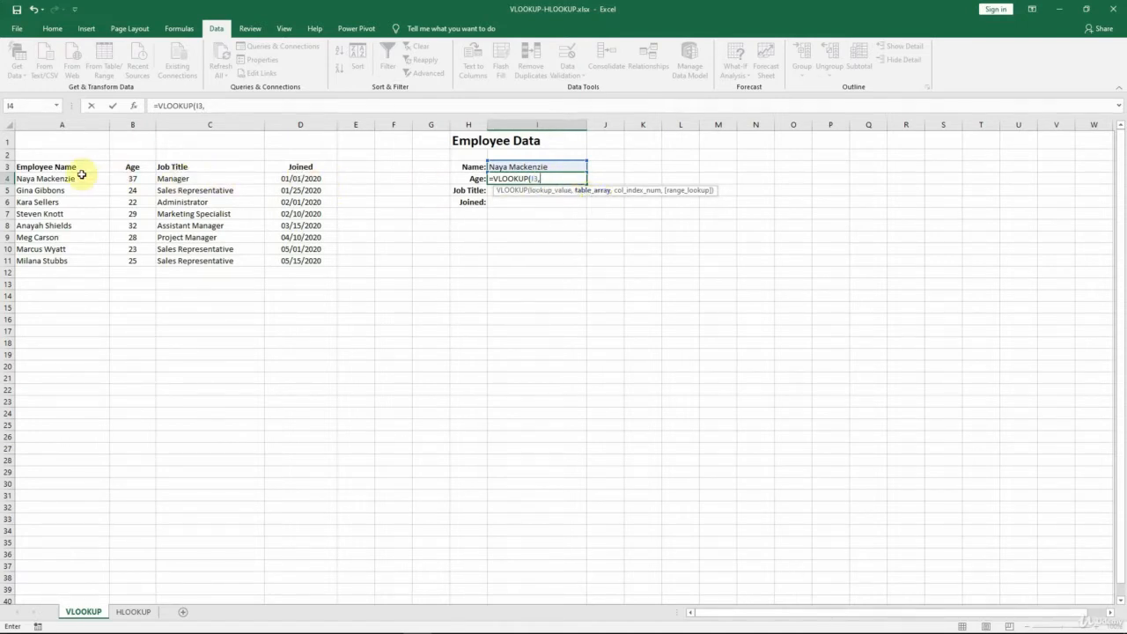
pyautogui.moveTo(78, 176); pyautogui.dragTo(327, 265)
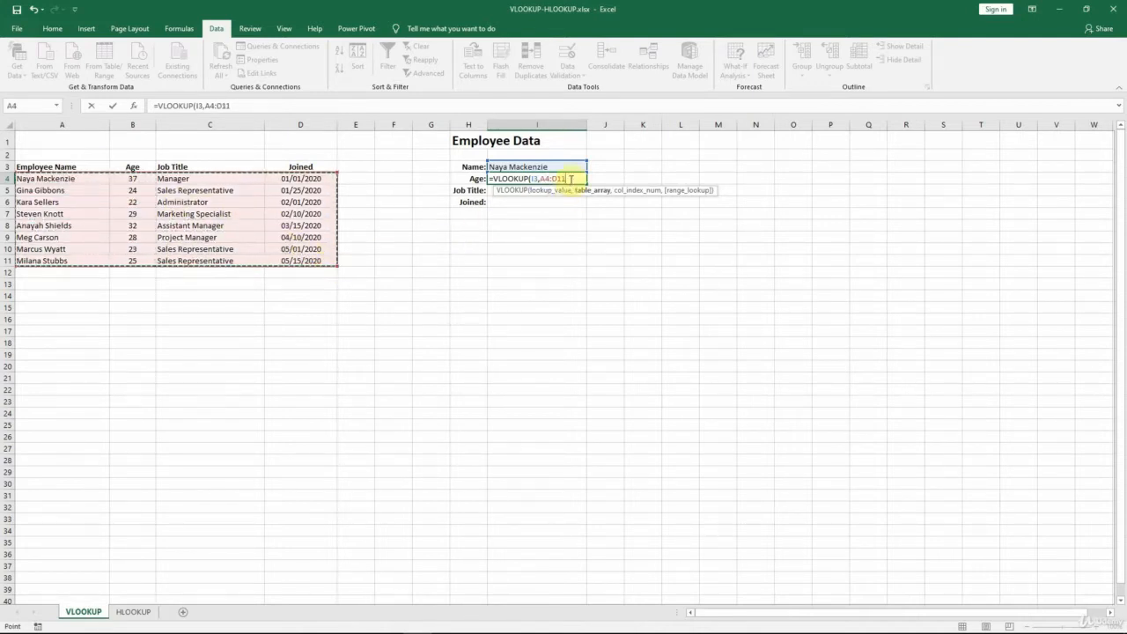
pyautogui.write(',2')
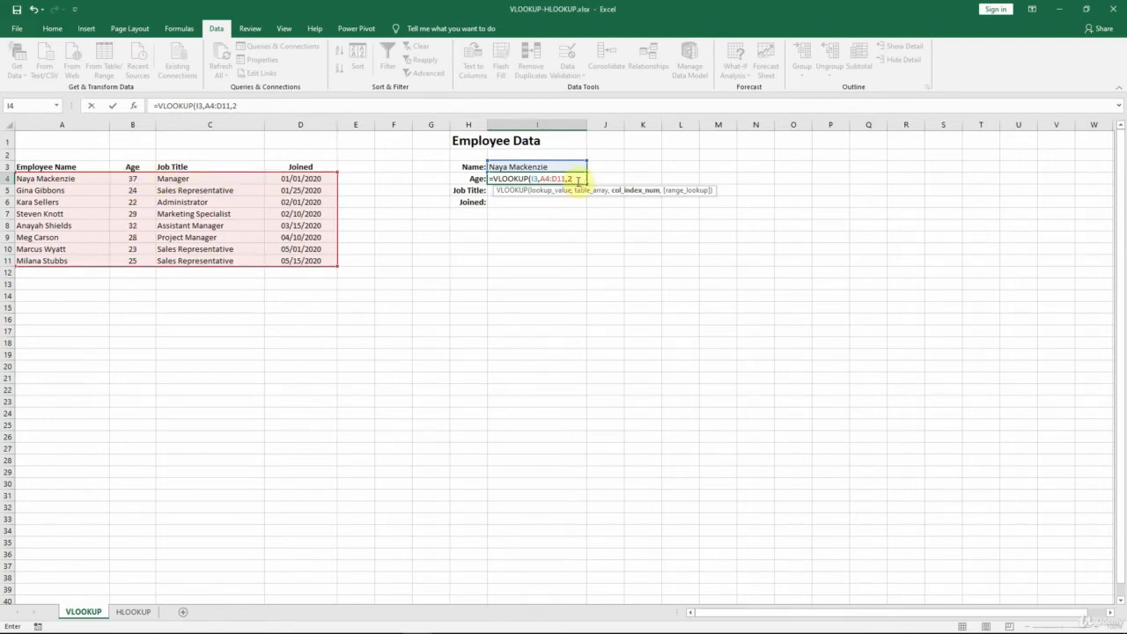
pyautogui.write(',')
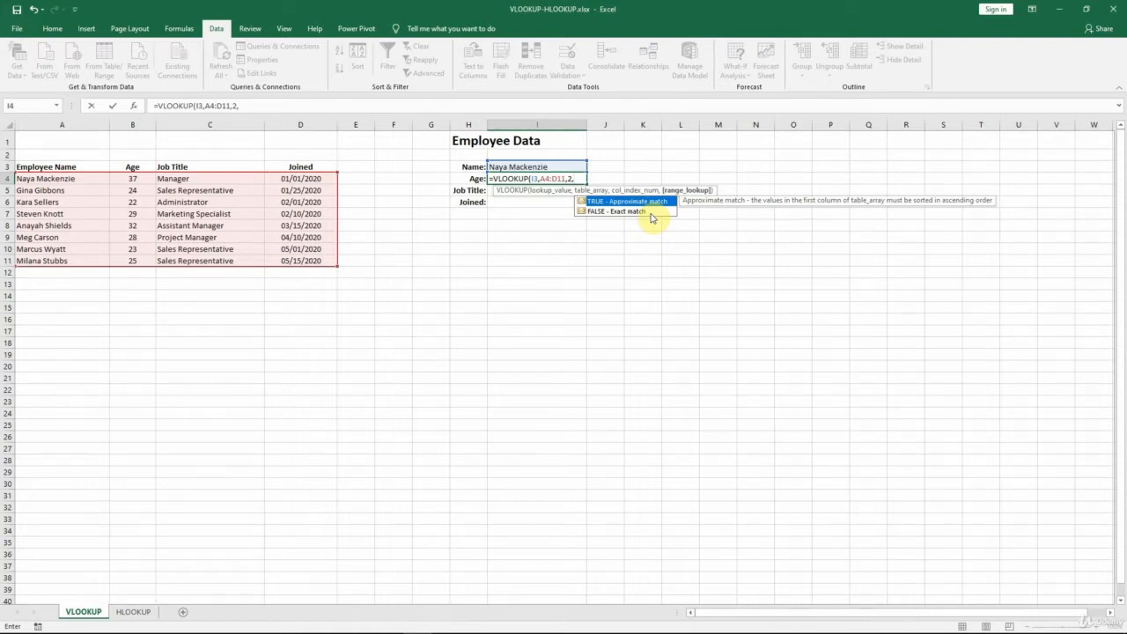
pyautogui.click(619, 213)
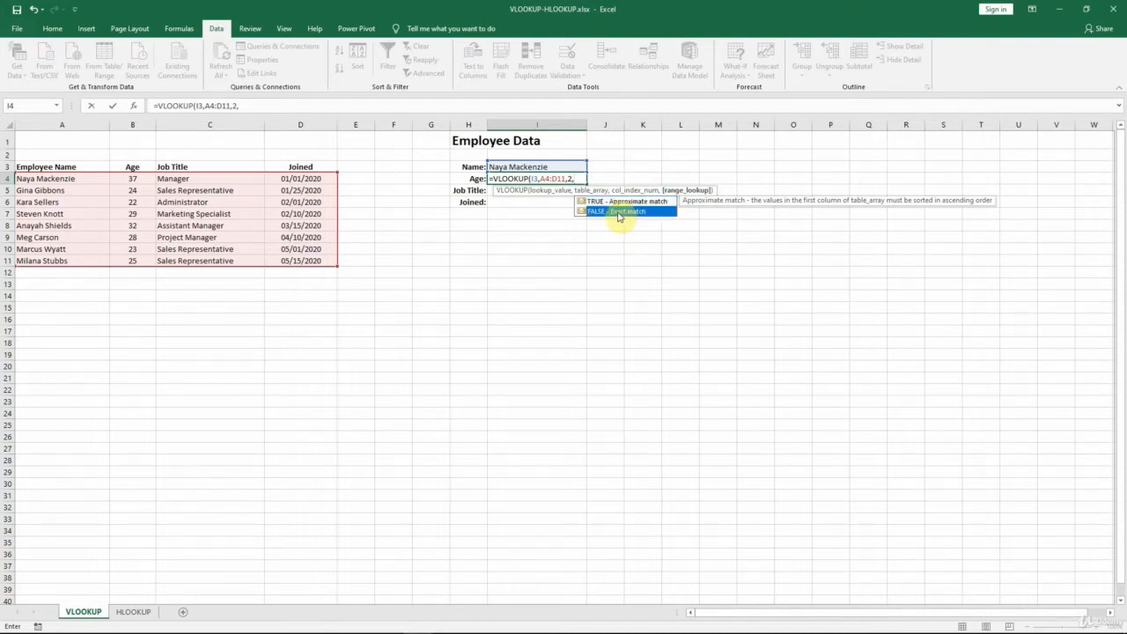
pyautogui.doubleClick(619, 214)
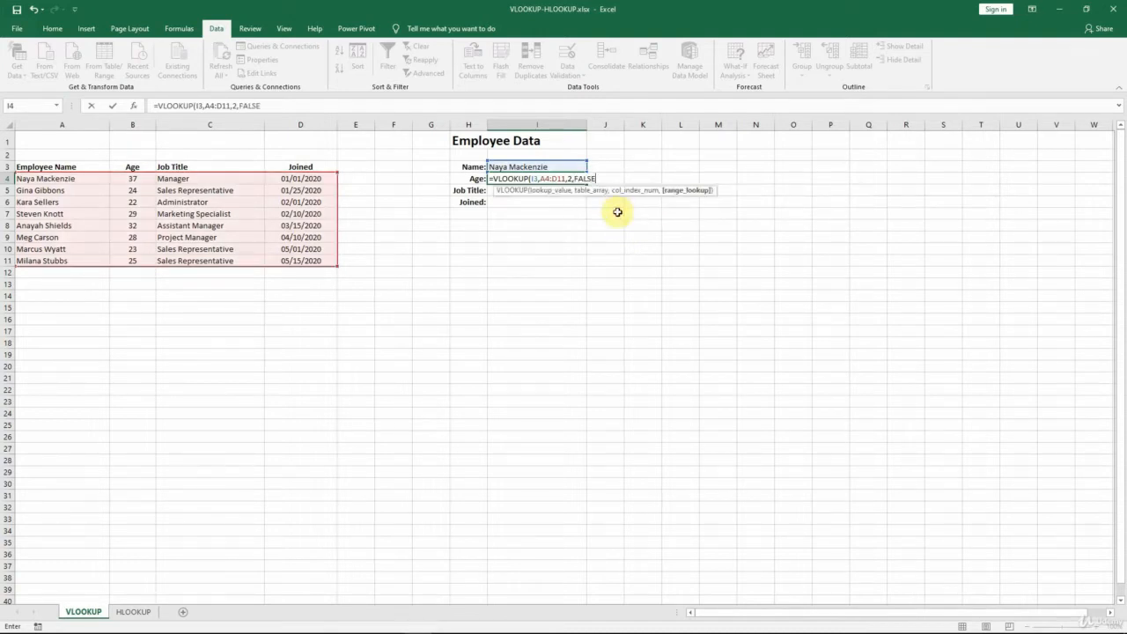
pyautogui.hotkey('ctrl', 'Return')
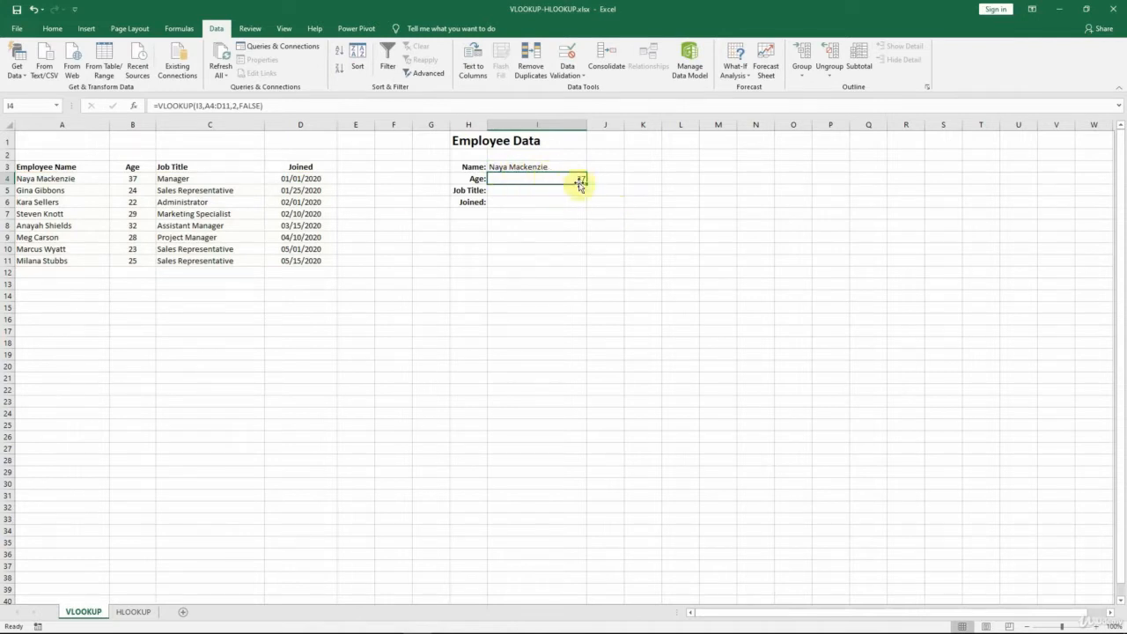
# Choose the second listed employee in I3, comparing the age lookup with table rows 4 and 5 before and after the change.
pyautogui.moveTo(40, 181); pyautogui.dragTo(143, 178)
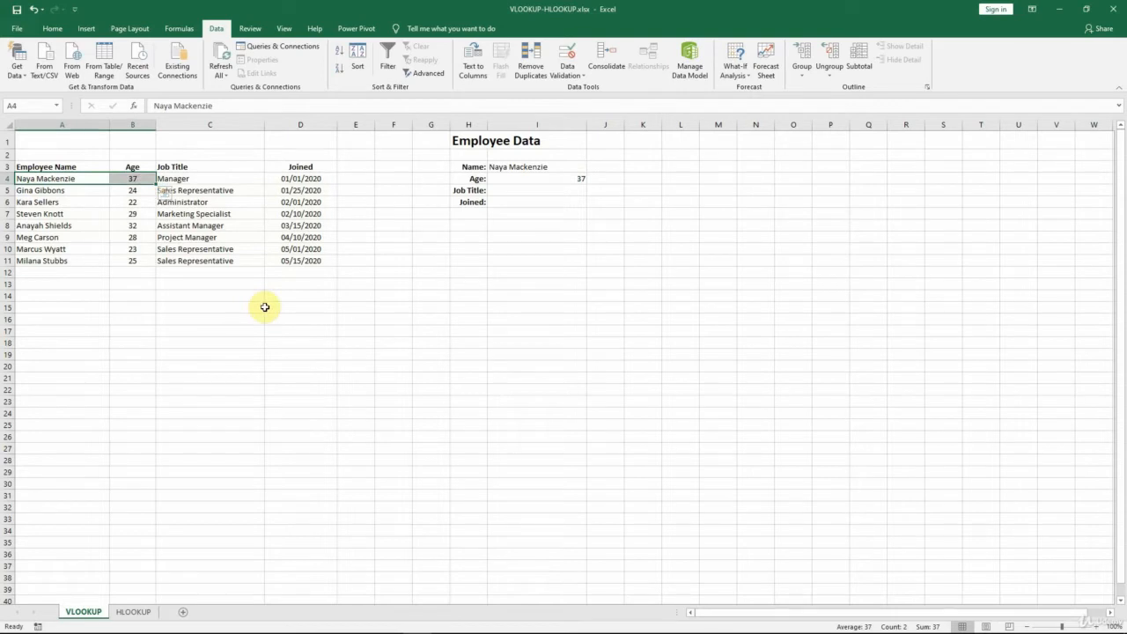
pyautogui.click(577, 167)
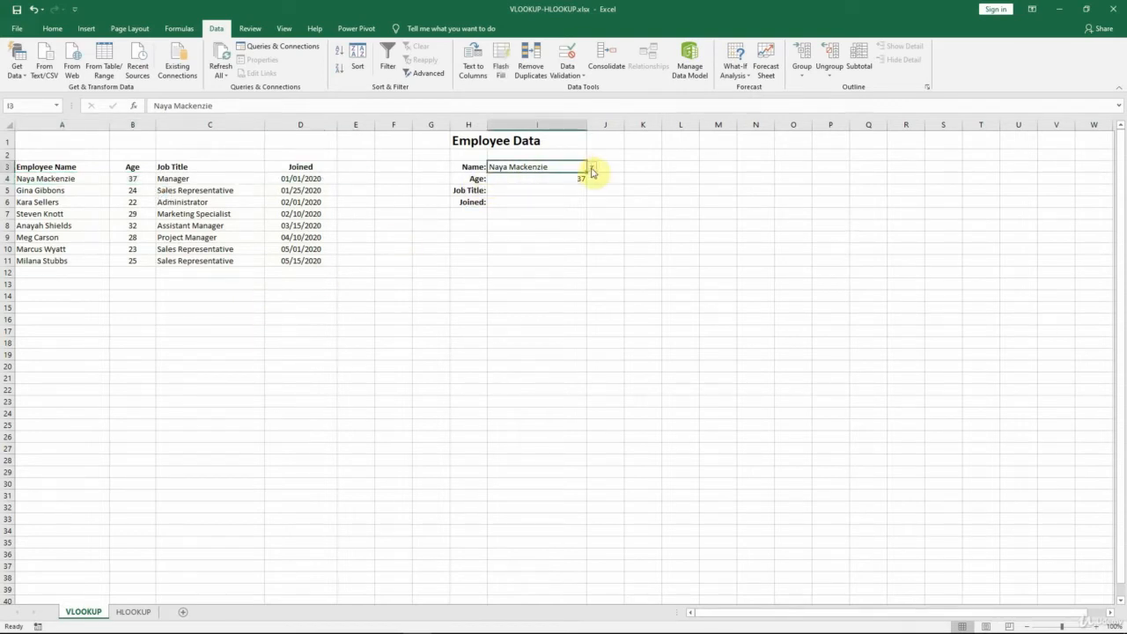
pyautogui.click(592, 168)
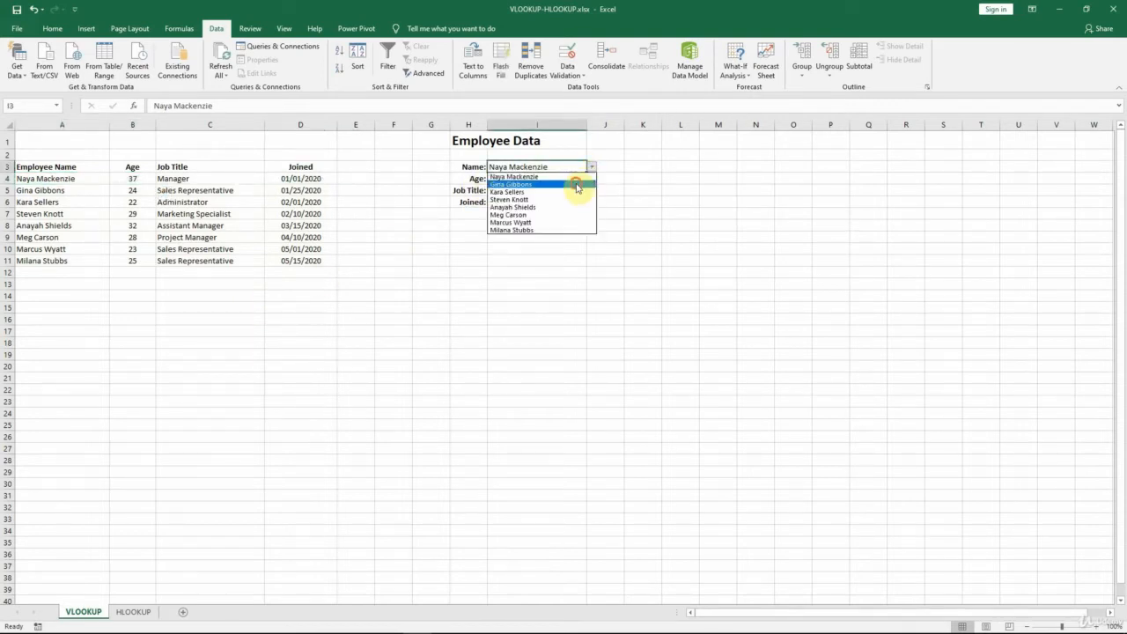
pyautogui.click(576, 184)
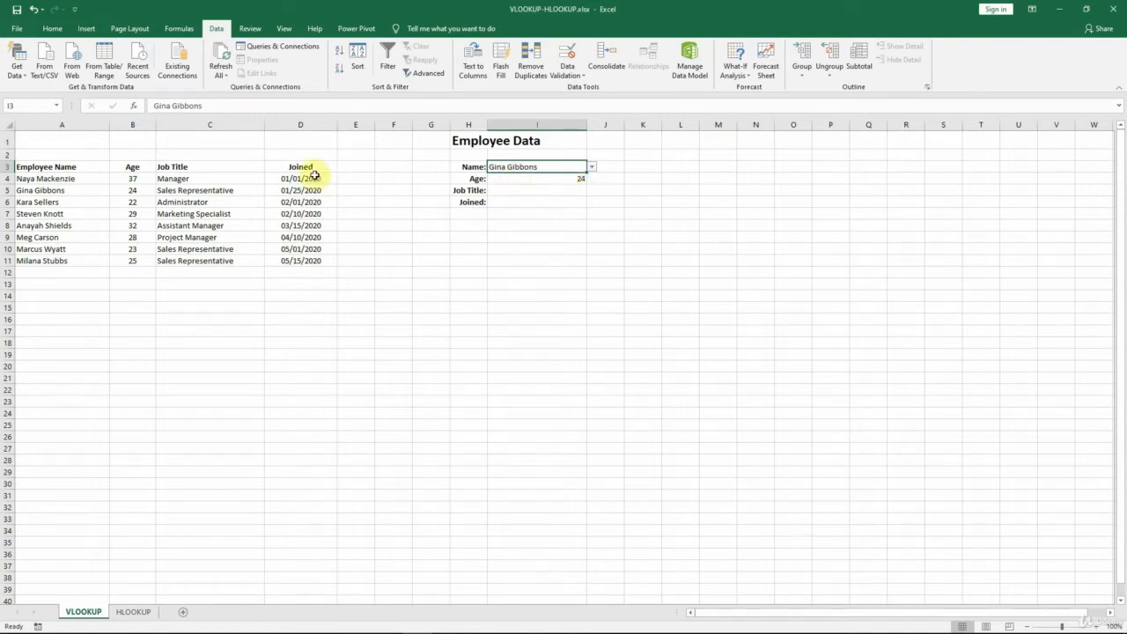
pyautogui.moveTo(68, 190); pyautogui.dragTo(141, 196)
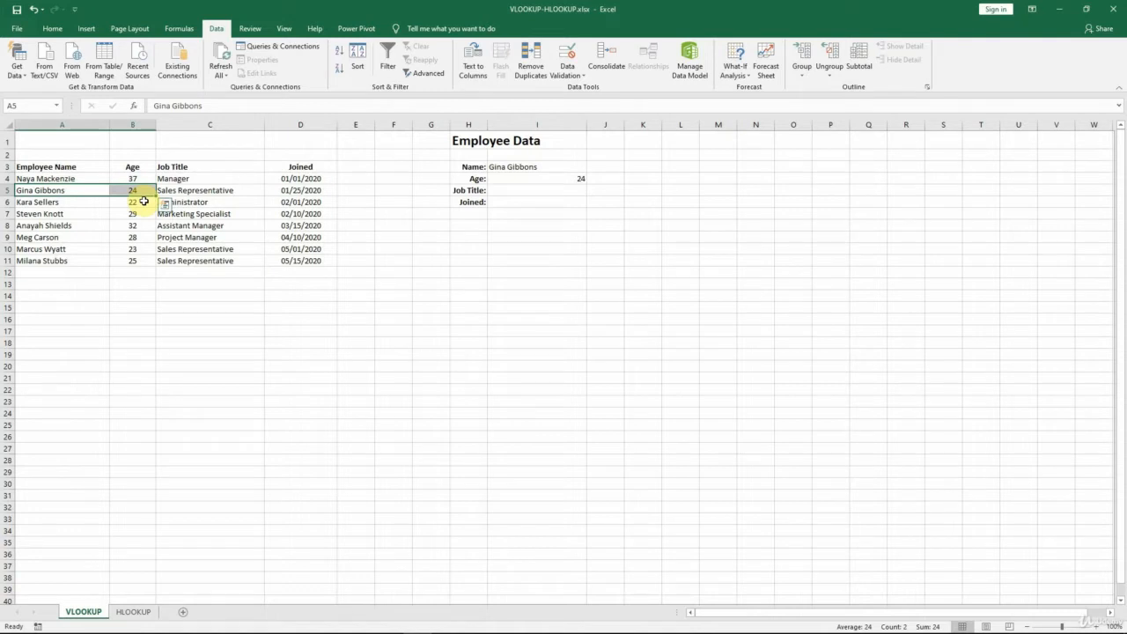
# Left-align the Age, Job Title and Joined result cells I4:I6.
pyautogui.click(528, 178)
pyautogui.moveTo(528, 178); pyautogui.dragTo(528, 204)
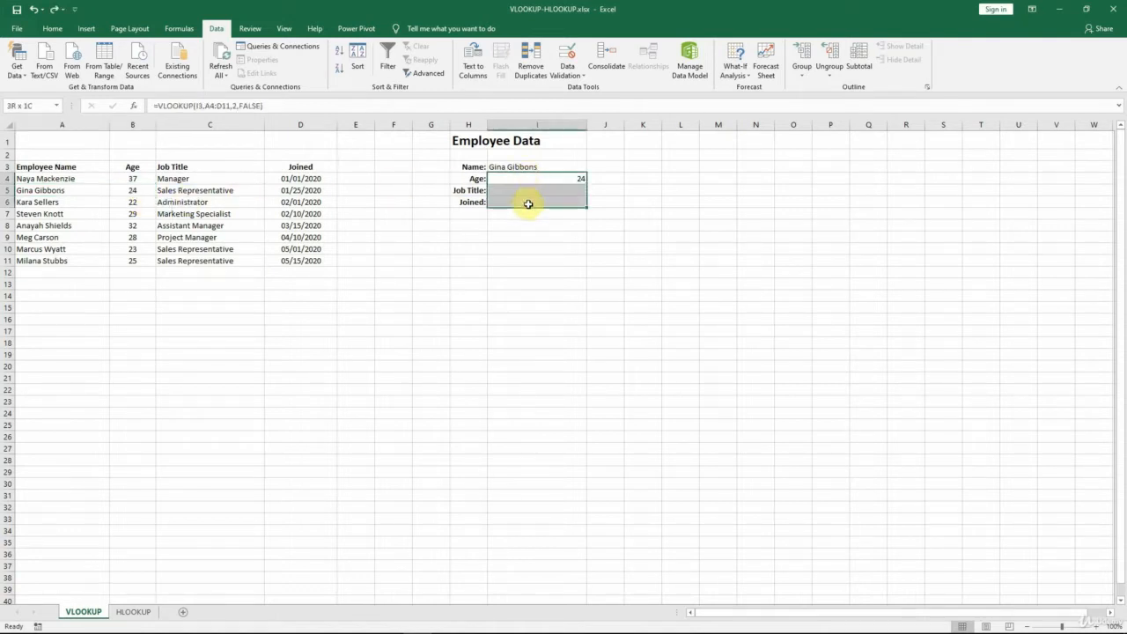
pyautogui.click(58, 30)
pyautogui.click(234, 70)
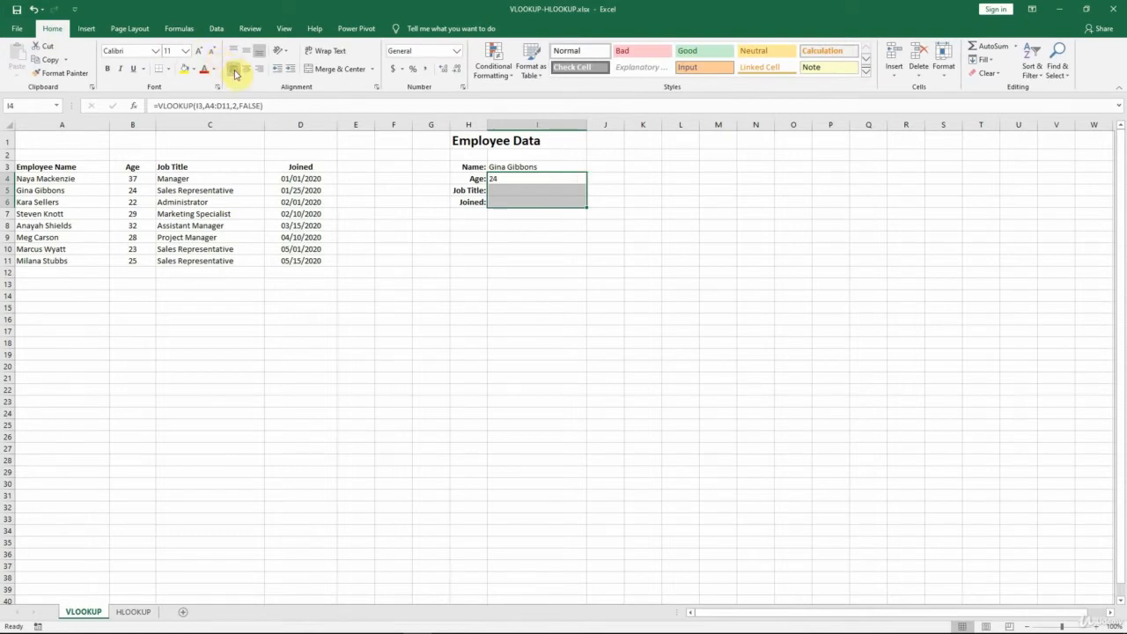
# Fill the Age formula from I4 down to I5 and examine the lookup value and table range in the copied formula.
pyautogui.click(551, 178)
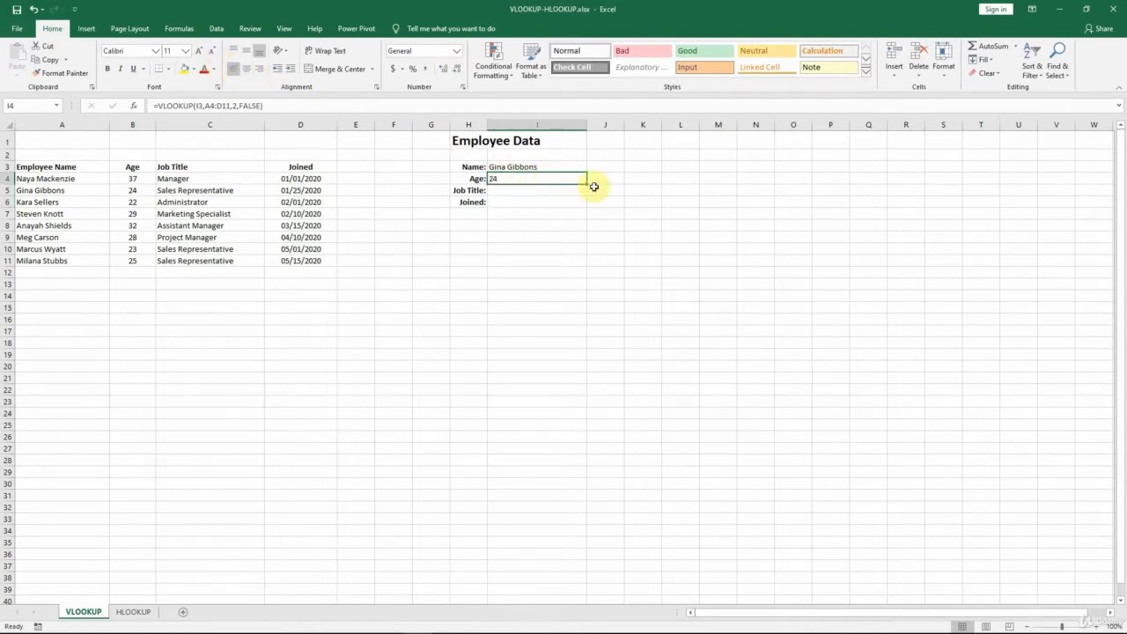
pyautogui.moveTo(584, 184); pyautogui.dragTo(586, 194)
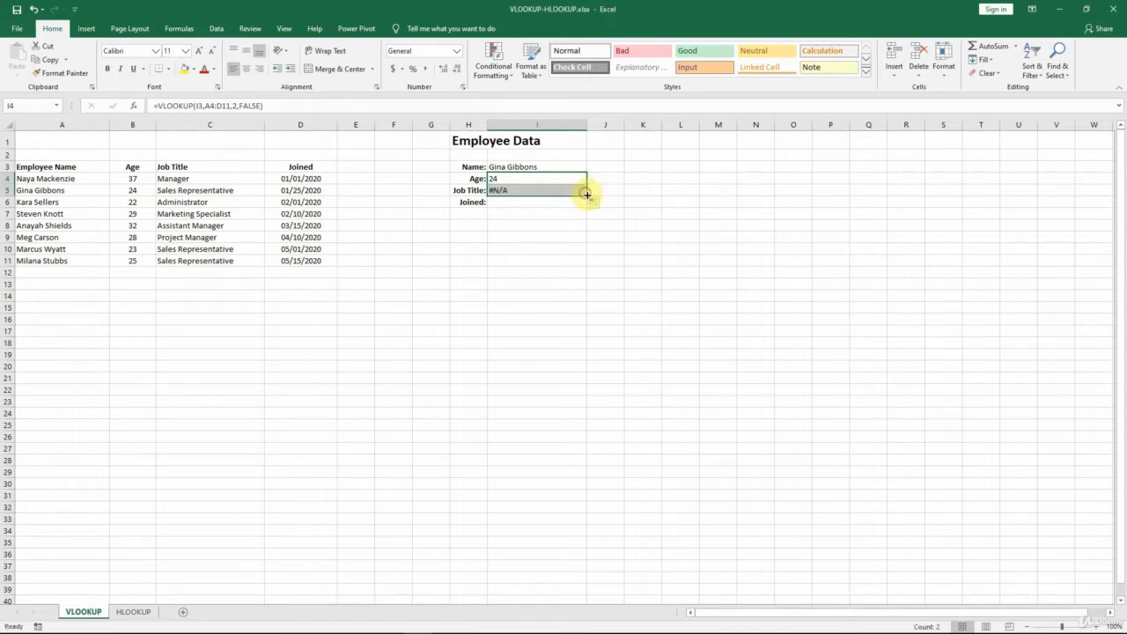
pyautogui.click(524, 189)
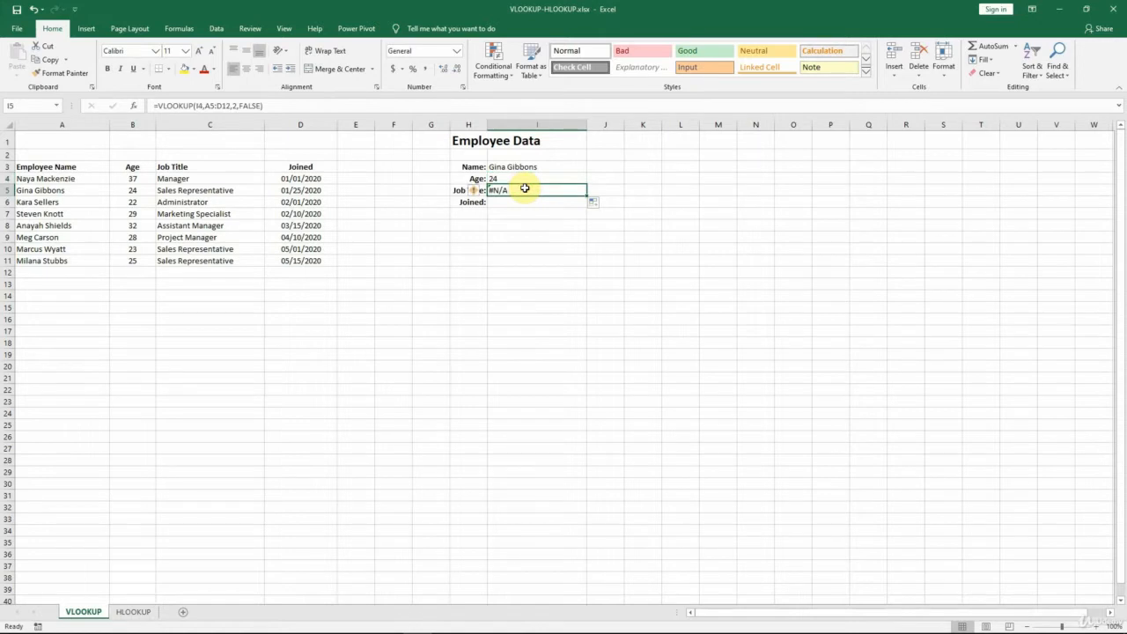
pyautogui.doubleClick(525, 188)
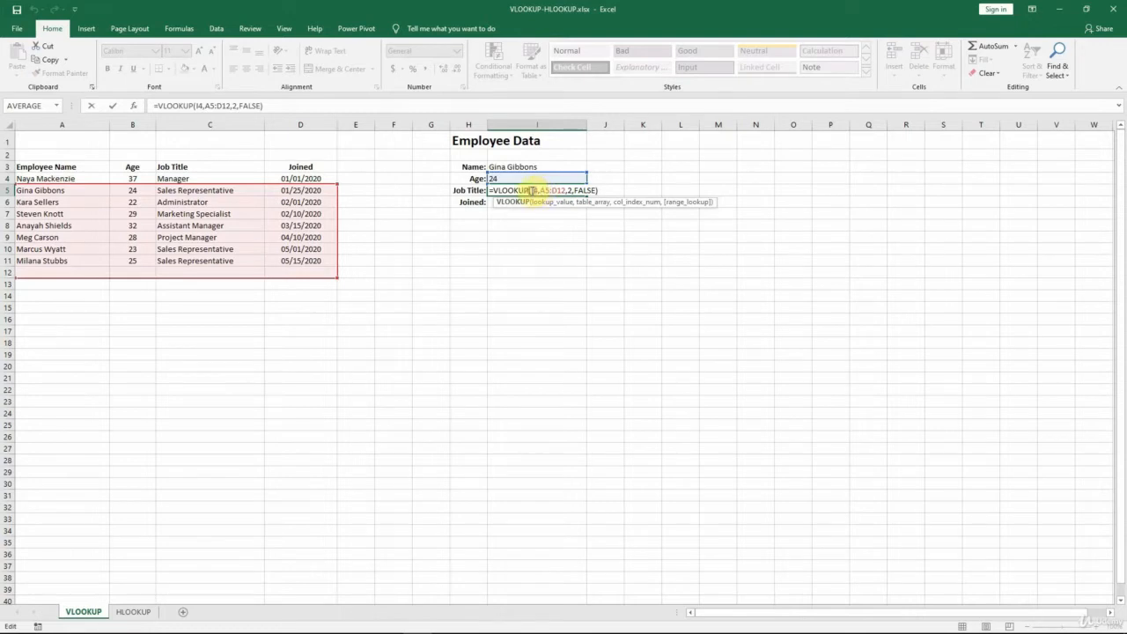
pyautogui.click(535, 190)
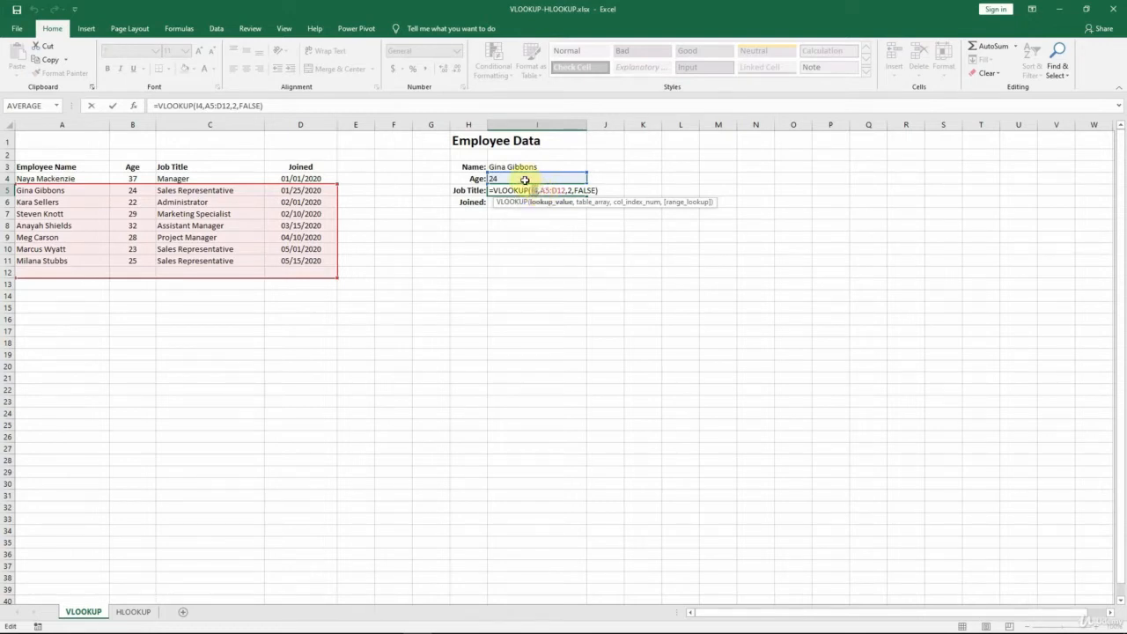
pyautogui.moveTo(538, 190); pyautogui.dragTo(568, 190)
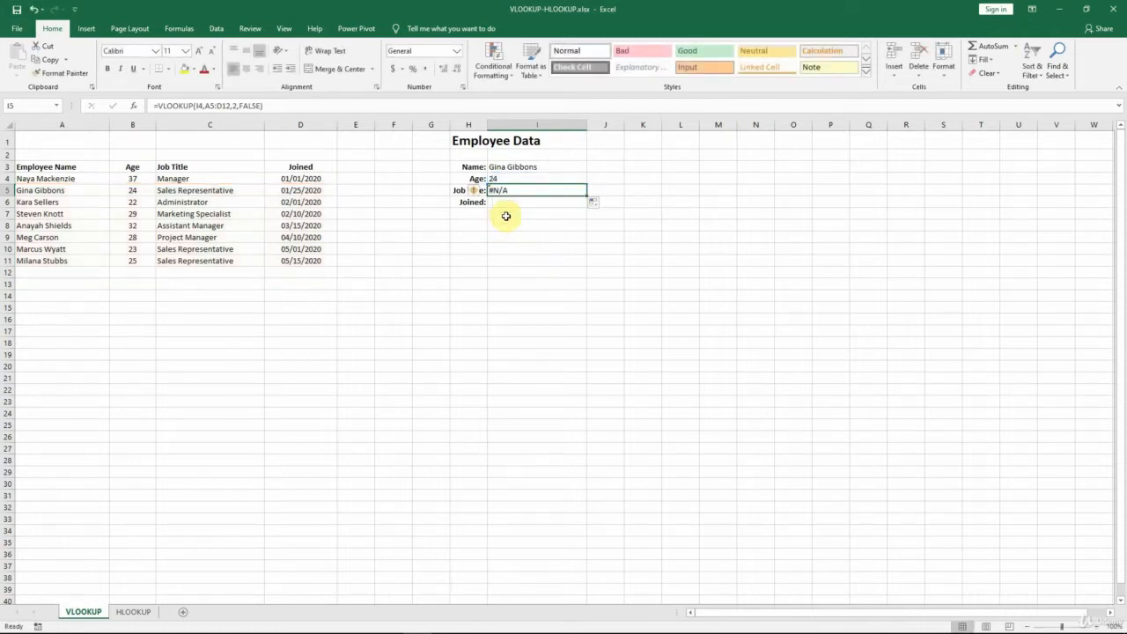
# Make the lookup value and table range in the I4 Age formula absolute, as $I$3 and $A$4:$D$11.
pyautogui.click(537, 177)
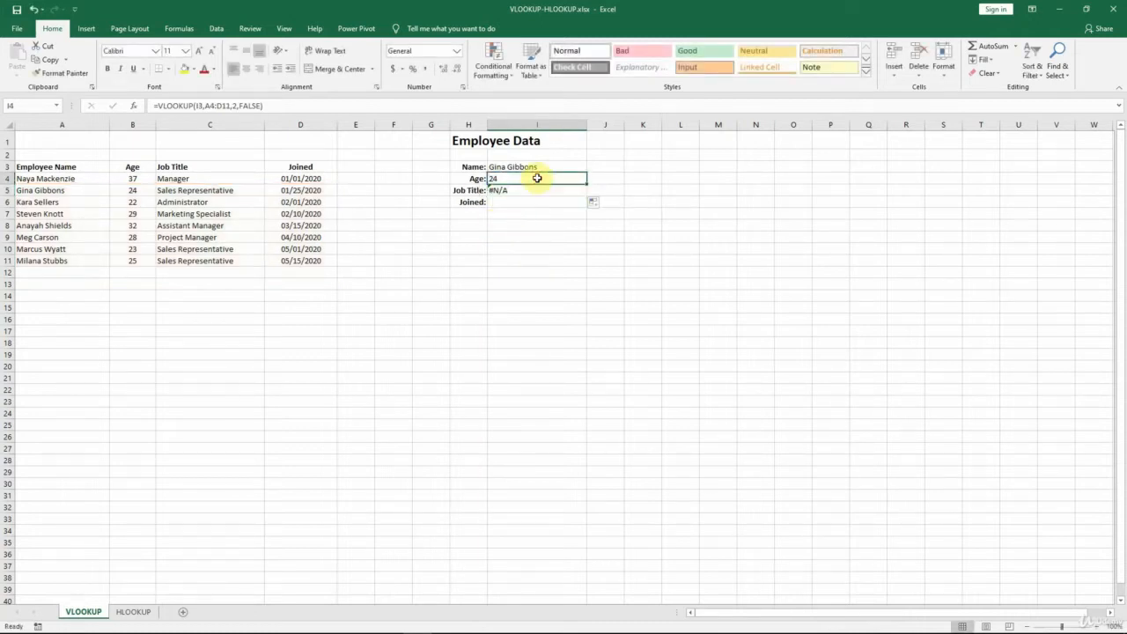
pyautogui.click(202, 106)
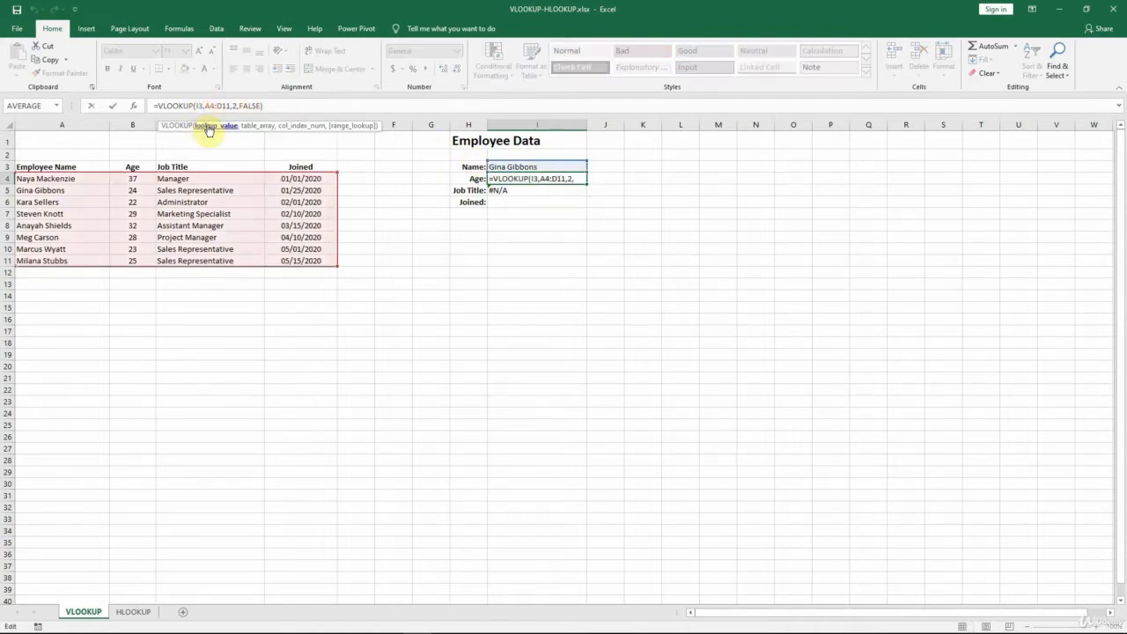
pyautogui.press('F4')
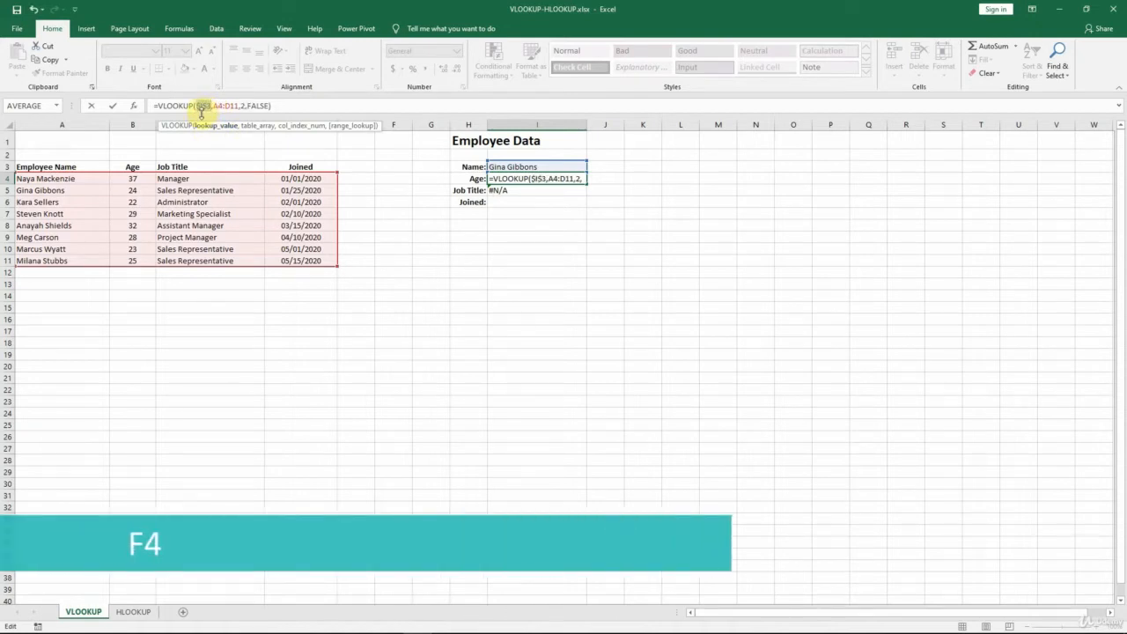
pyautogui.moveTo(212, 106); pyautogui.dragTo(237, 105)
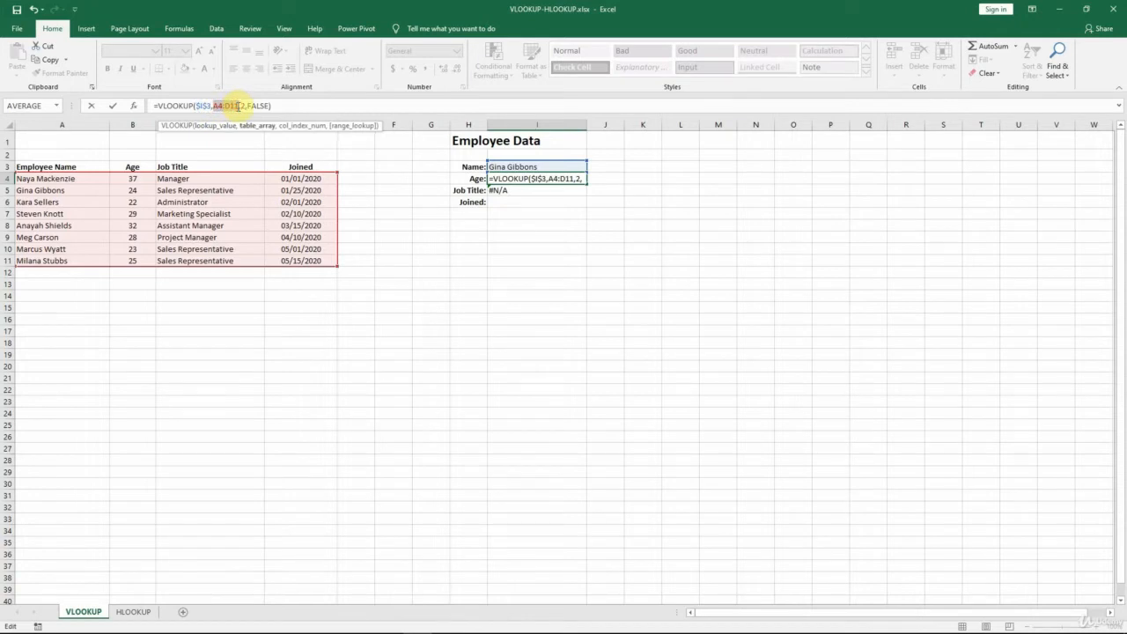
pyautogui.press('F4')
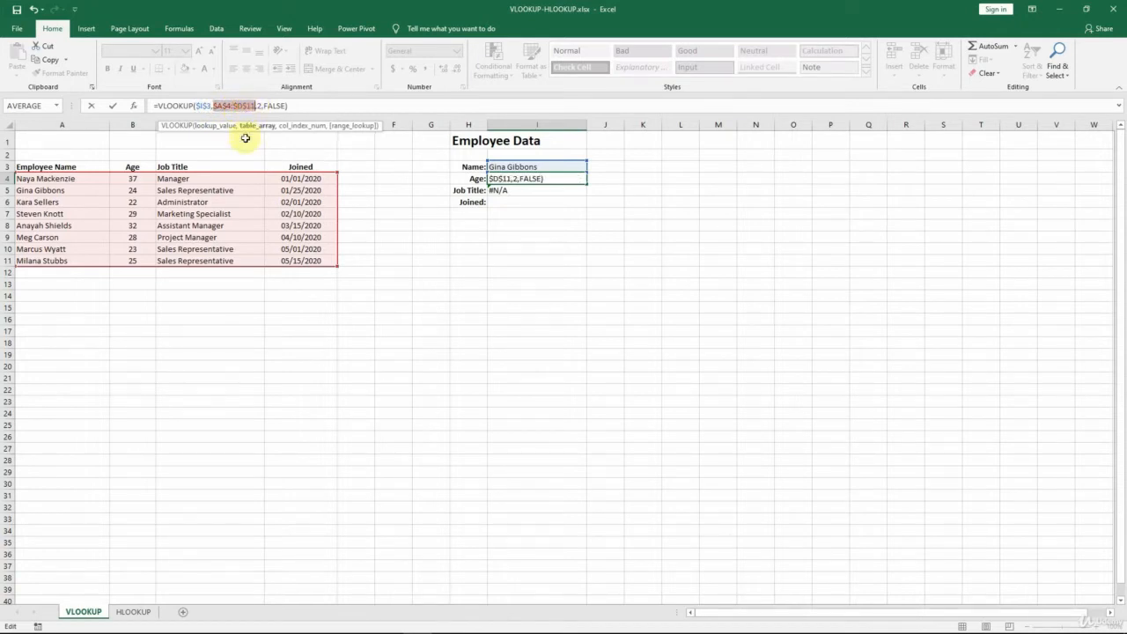
pyautogui.hotkey('ctrl', 'Return')
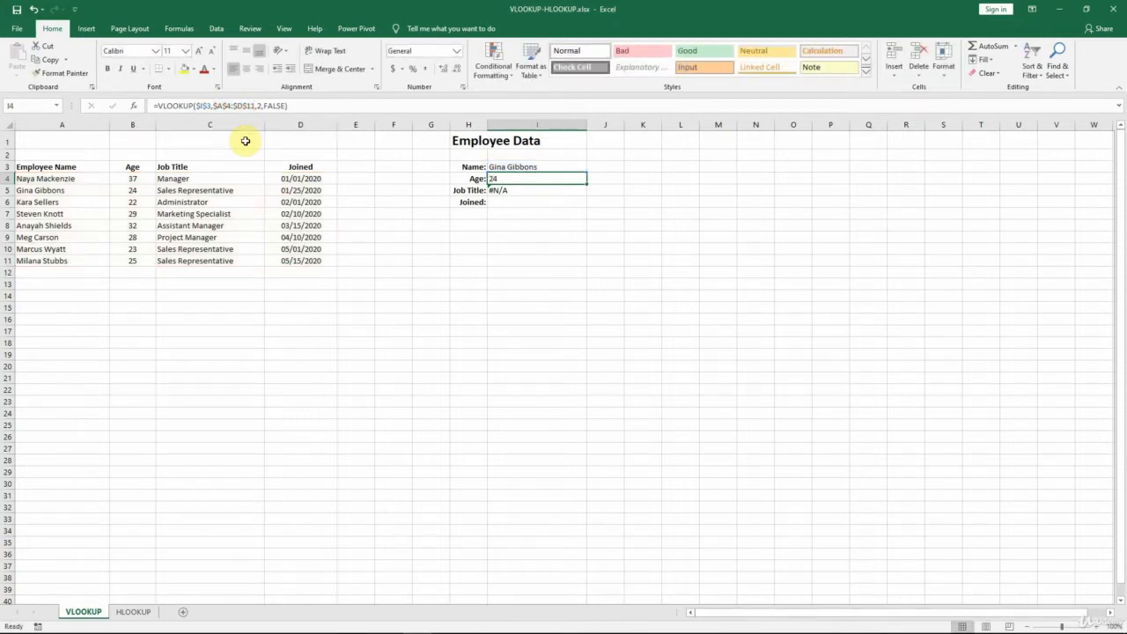
# Fill the Age formula from I4 down to I5 and set the column index in I5 to 3 for the job title.
pyautogui.moveTo(586, 183); pyautogui.dragTo(585, 193)
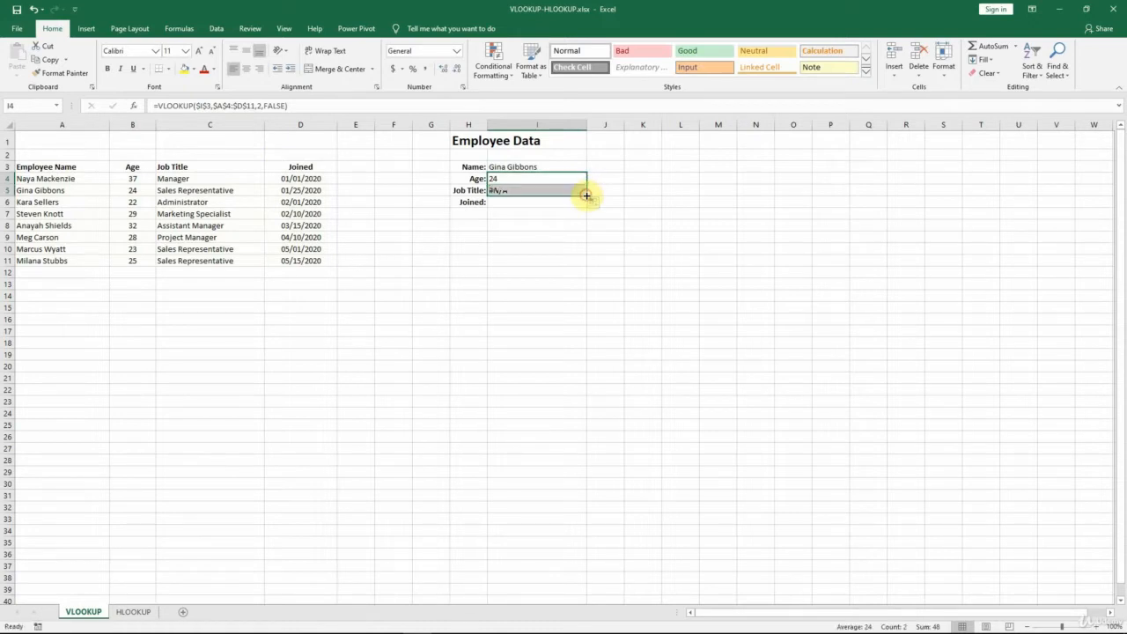
pyautogui.doubleClick(516, 187)
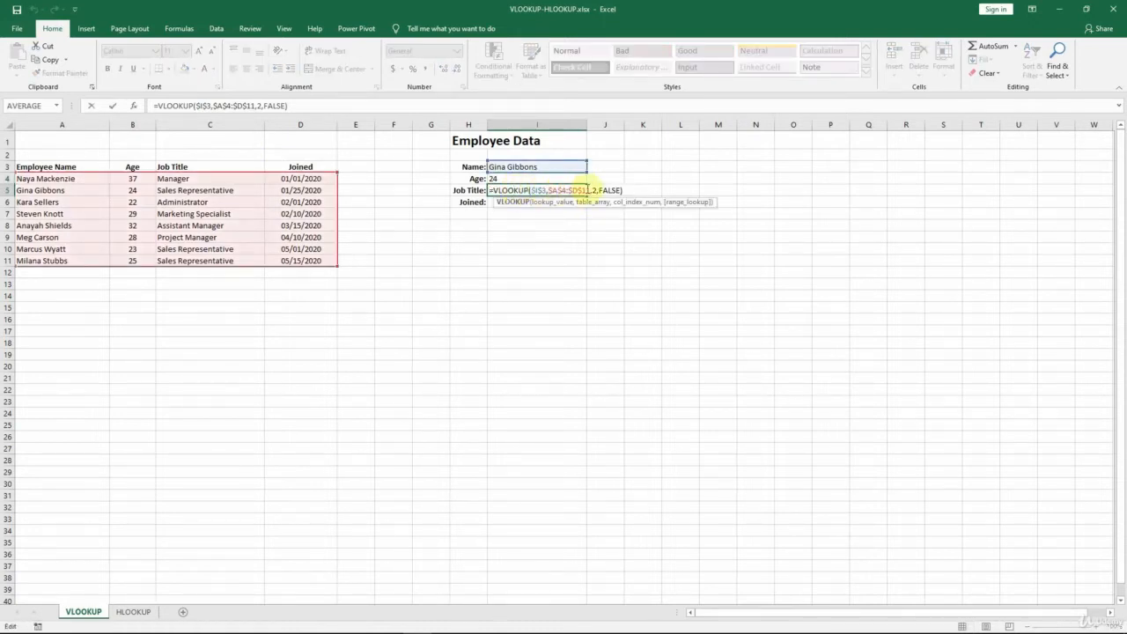
pyautogui.click(595, 190)
pyautogui.press('BackSpace')
pyautogui.write('3')
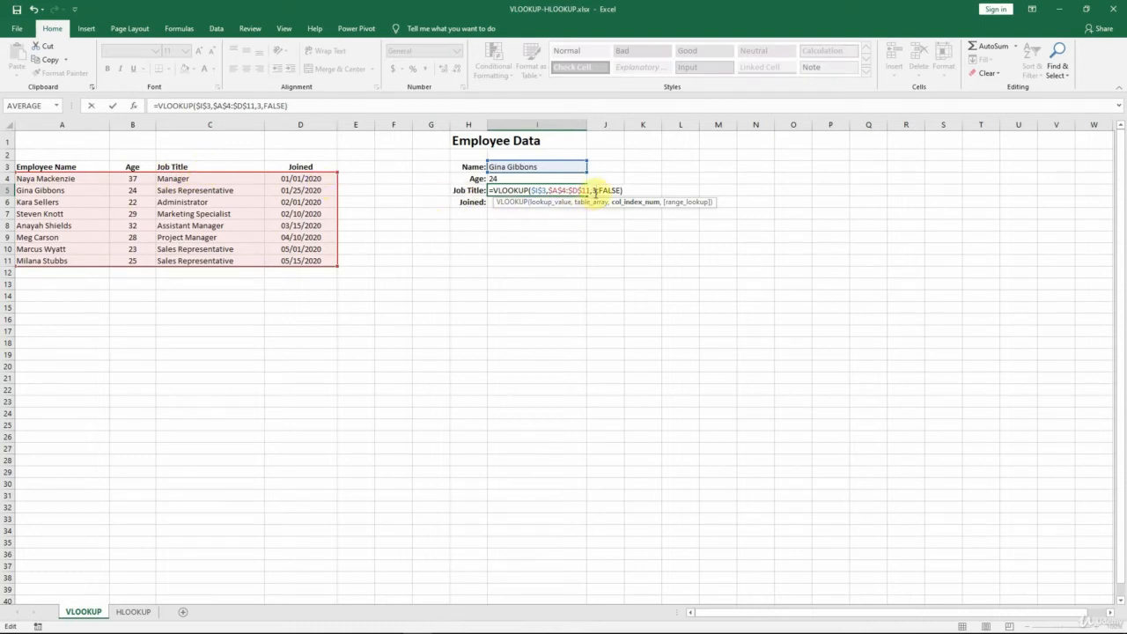
pyautogui.hotkey('ctrl', 'Return')
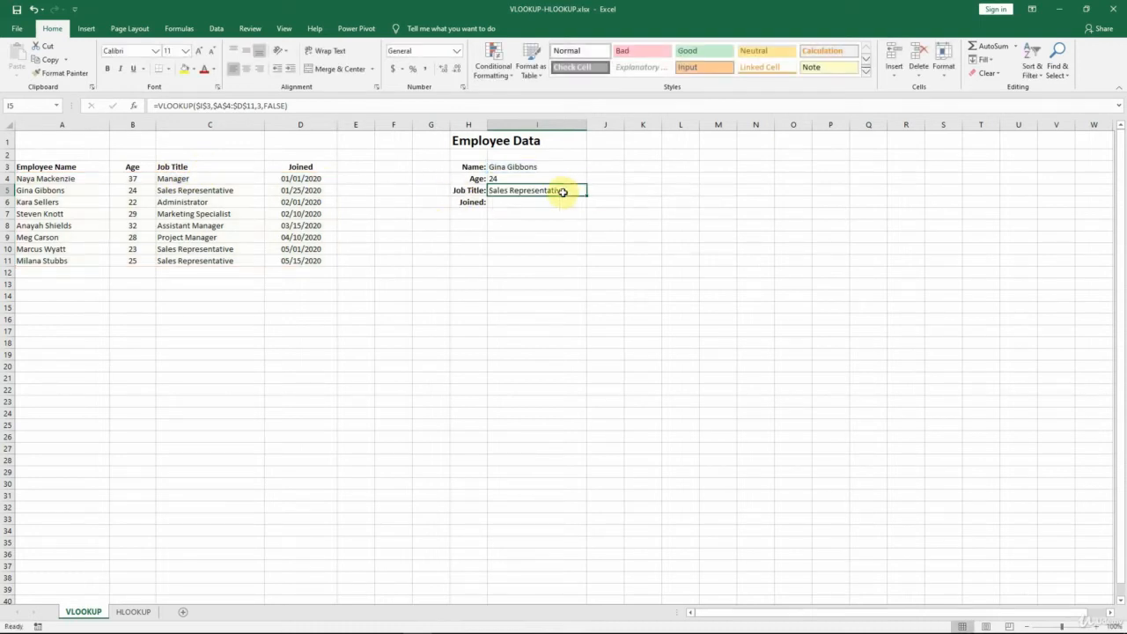
# Compare the lookup results with table row 5, choose the fourth listed employee in I3, and compare the results with row 7.
pyautogui.click(64, 190)
pyautogui.moveTo(145, 189); pyautogui.dragTo(235, 186)
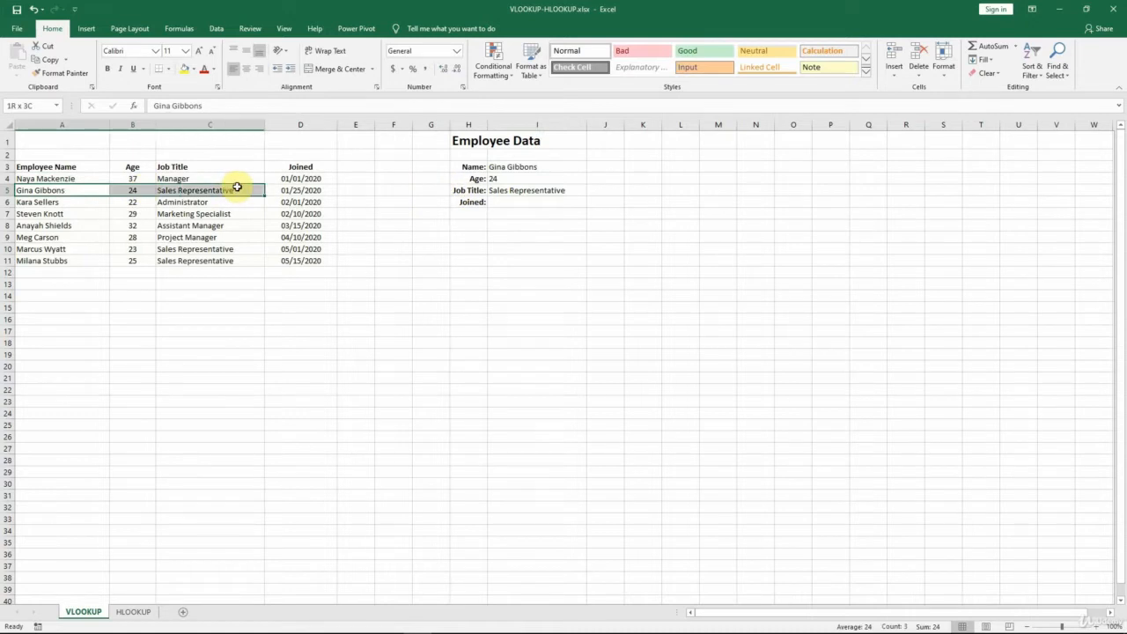
pyautogui.click(581, 166)
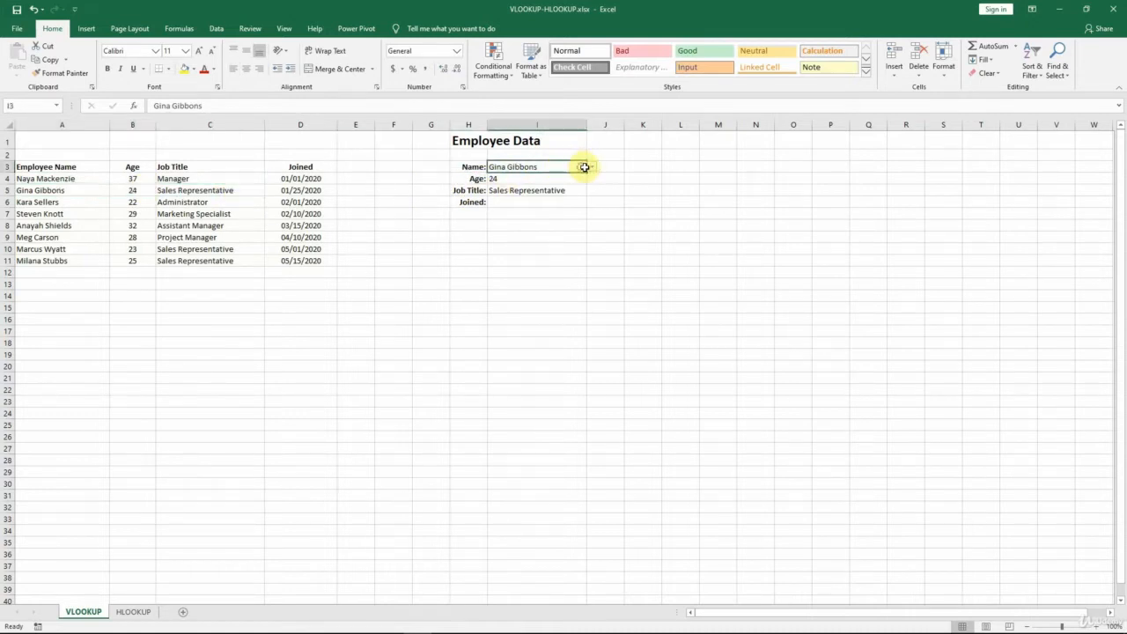
pyautogui.click(591, 166)
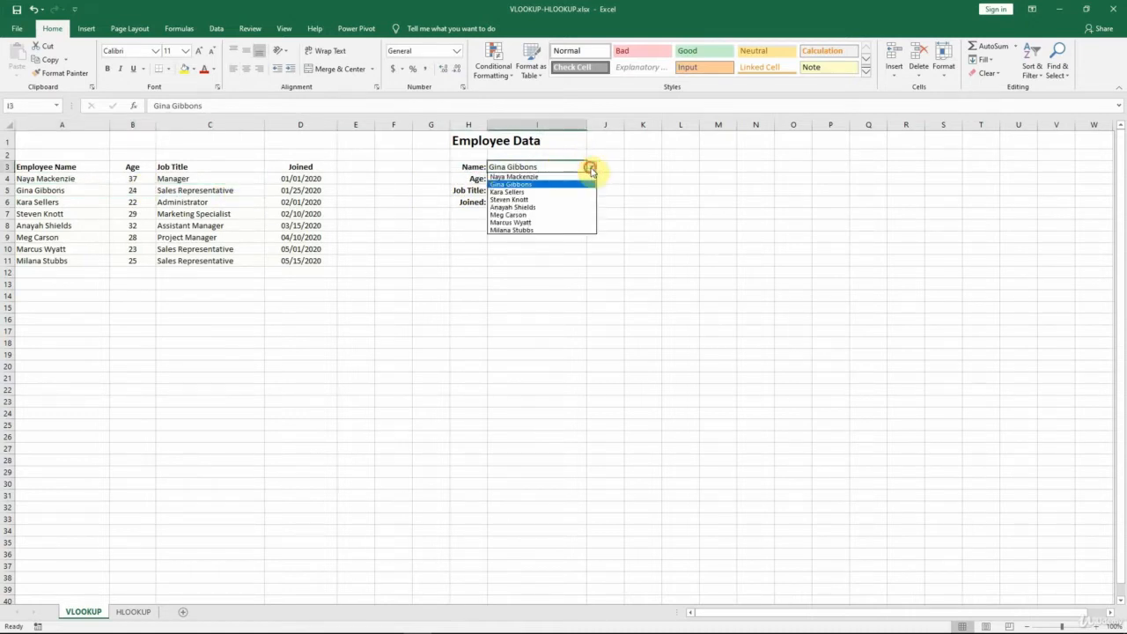
pyautogui.click(550, 199)
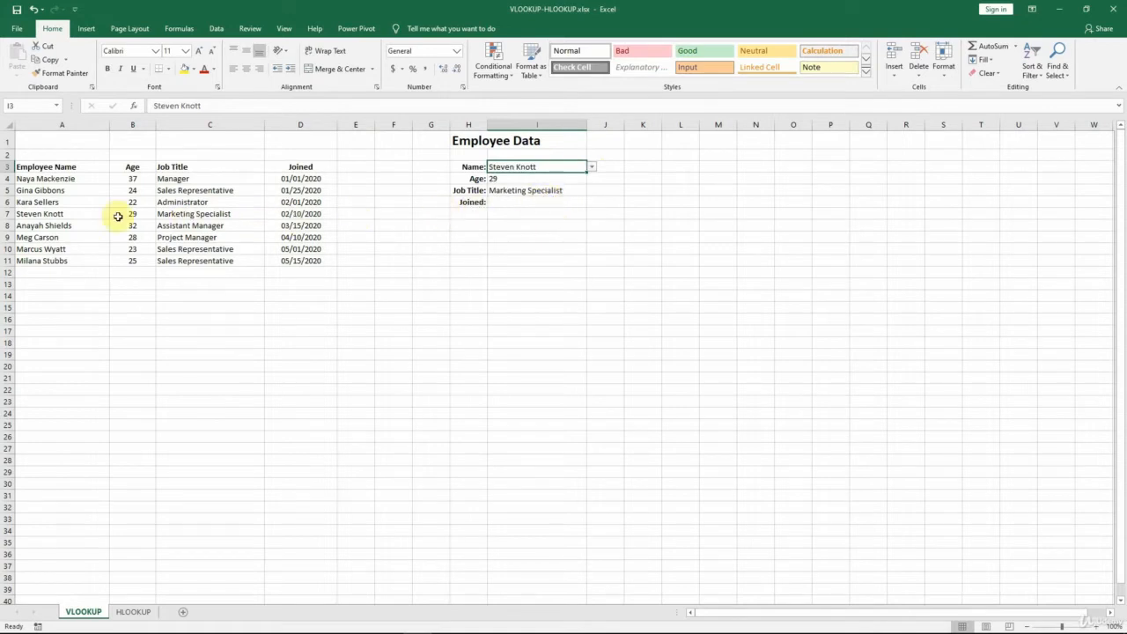
pyautogui.moveTo(39, 214); pyautogui.dragTo(219, 216)
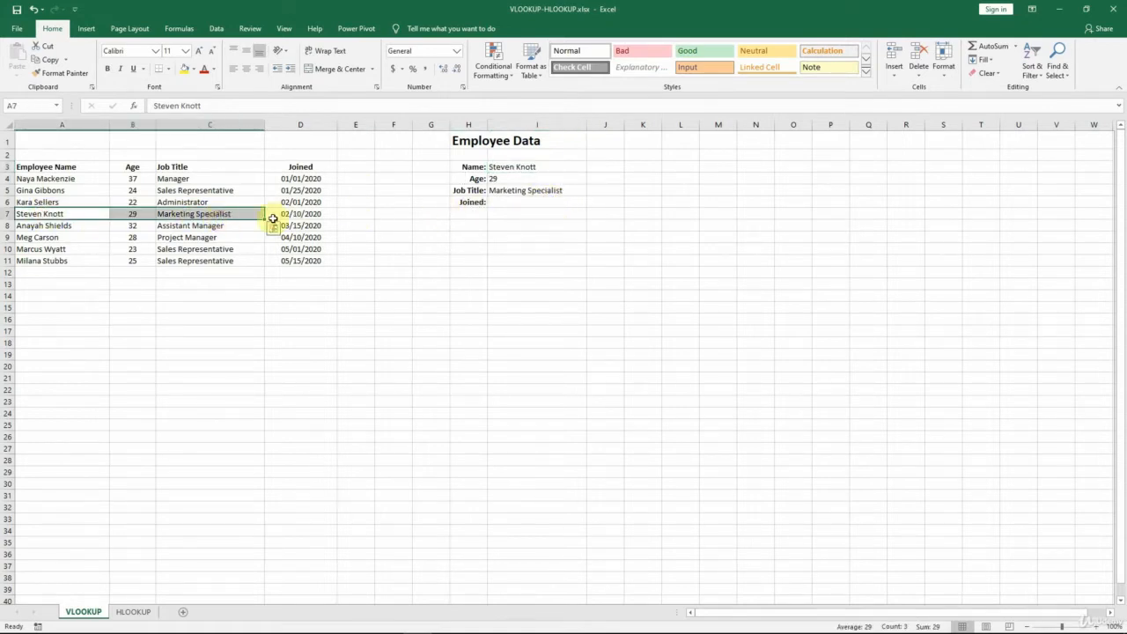
# Fill the Job Title formula from I5 down to I6 and set the column index in I6 to 4 for the joining date.
pyautogui.click(576, 189)
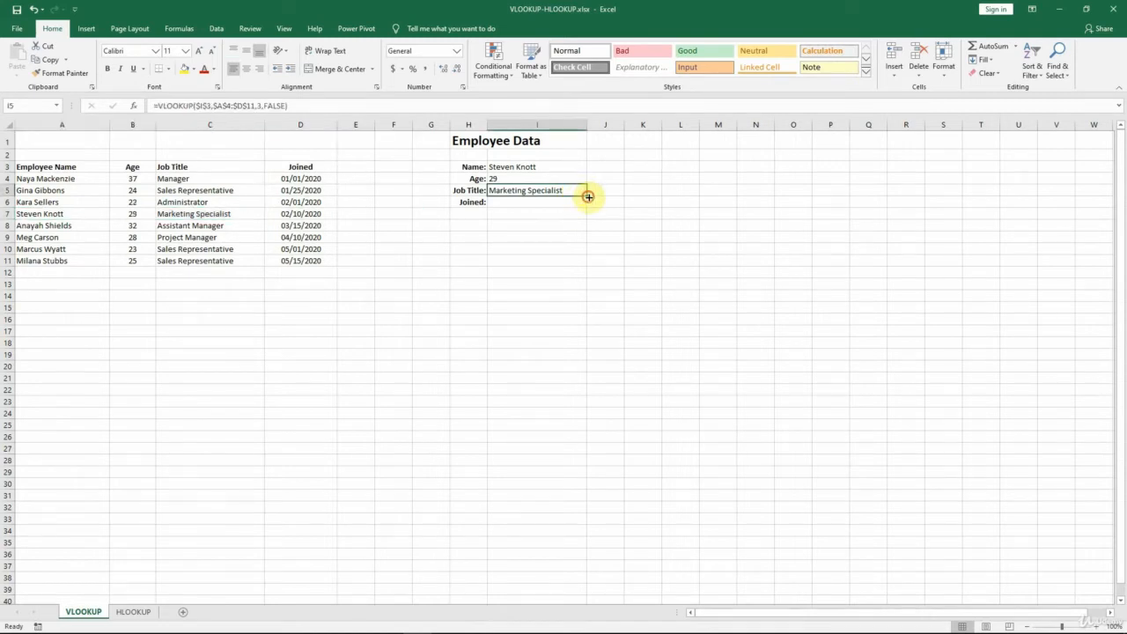
pyautogui.moveTo(588, 209); pyautogui.dragTo(589, 211)
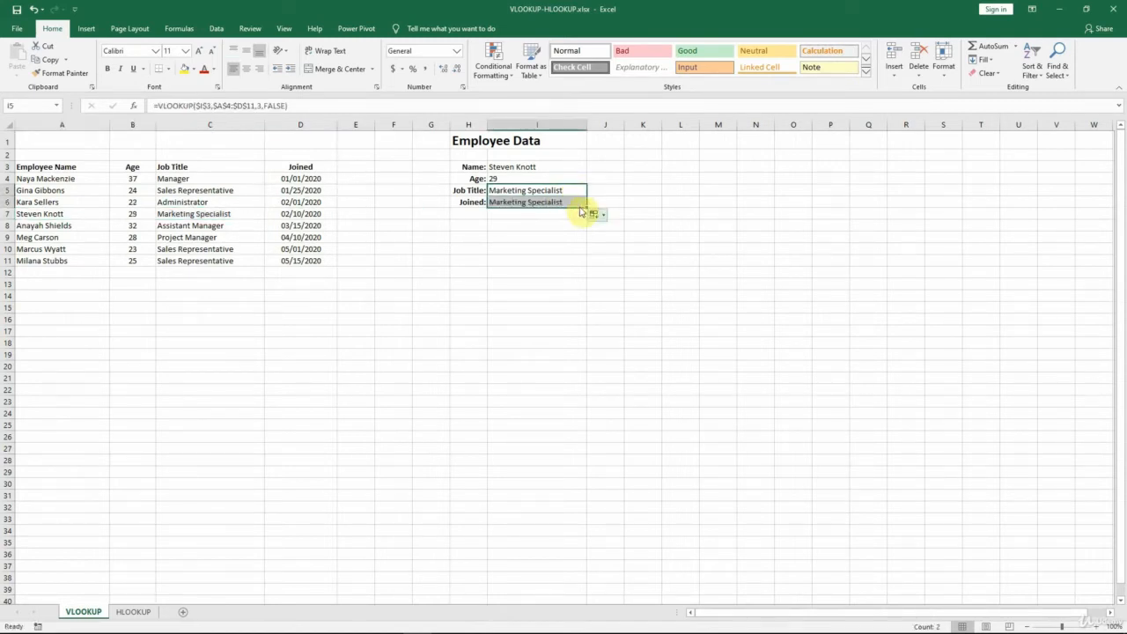
pyautogui.click(529, 201)
pyautogui.doubleClick(529, 202)
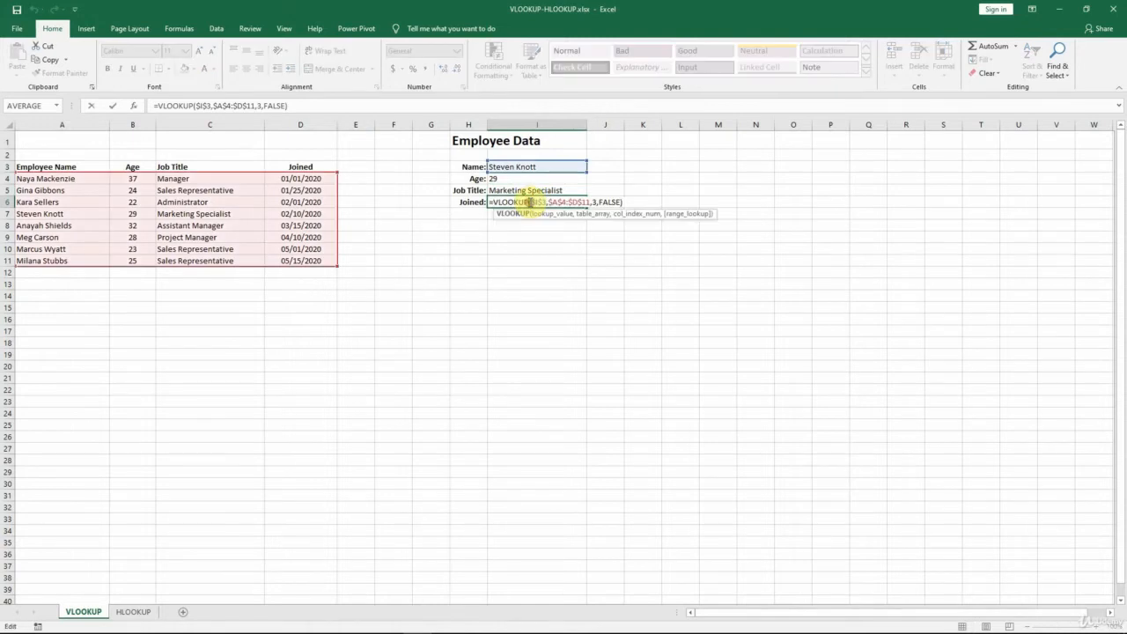
pyautogui.doubleClick(595, 202)
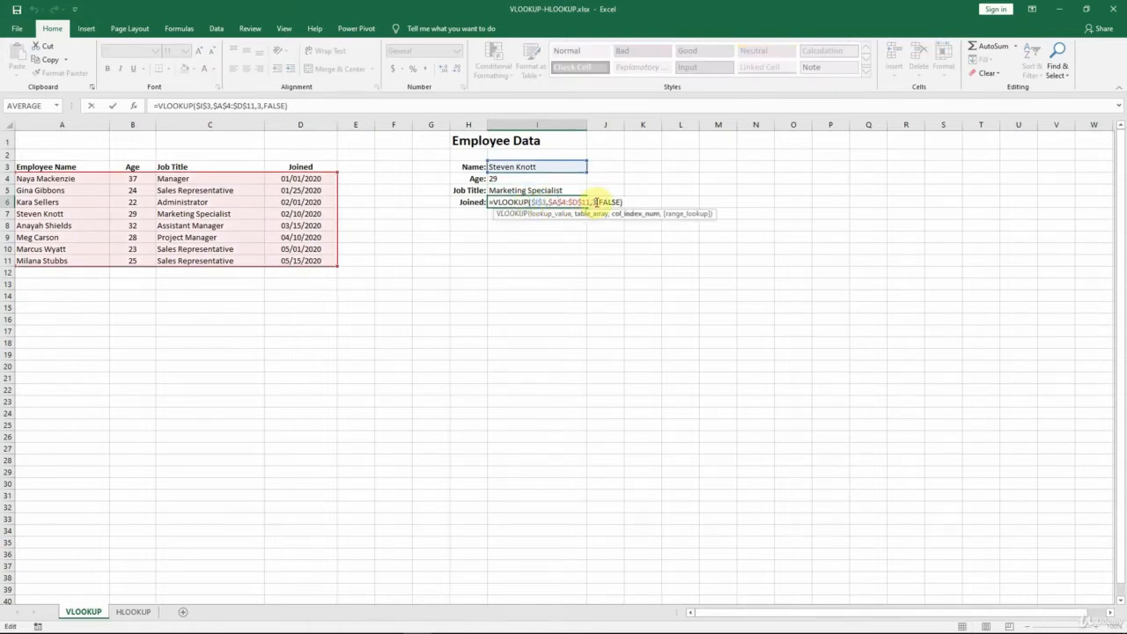
pyautogui.write('4')
pyautogui.hotkey('ctrl', 'Return')
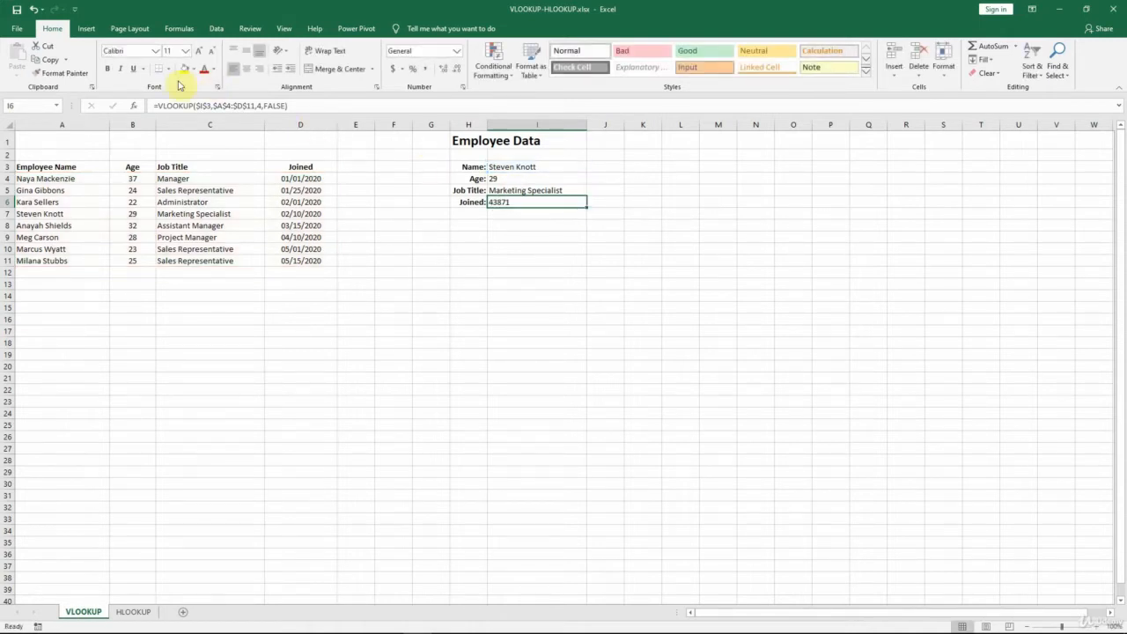
# Format the Joined result in I6 as Short Date and compare the lookup results with table row 7.
pyautogui.click(456, 51)
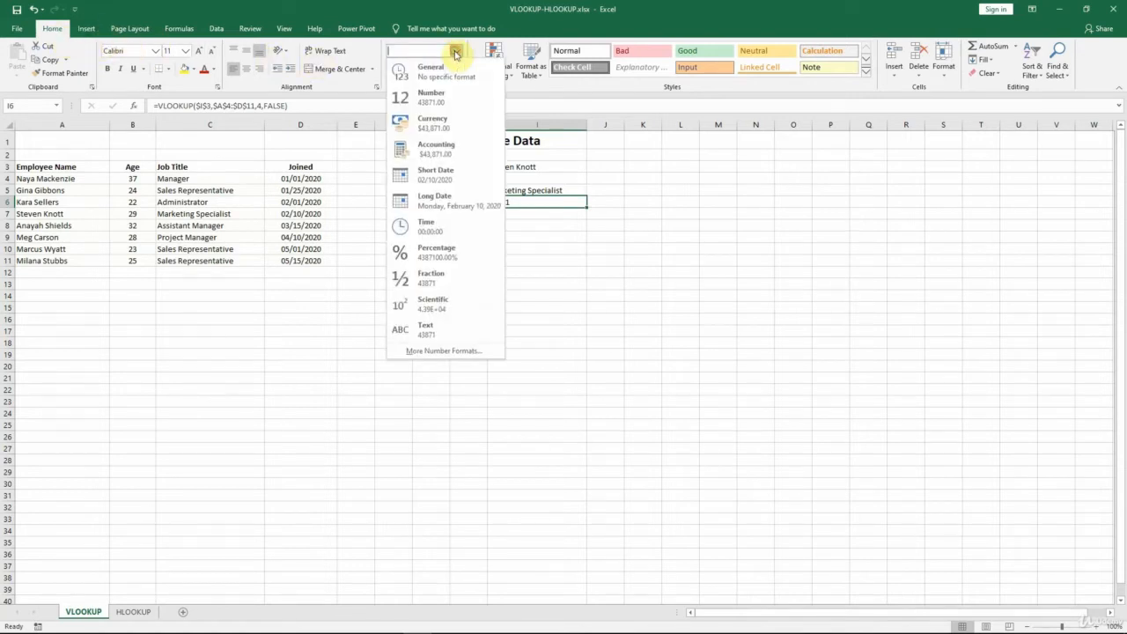
pyautogui.click(435, 175)
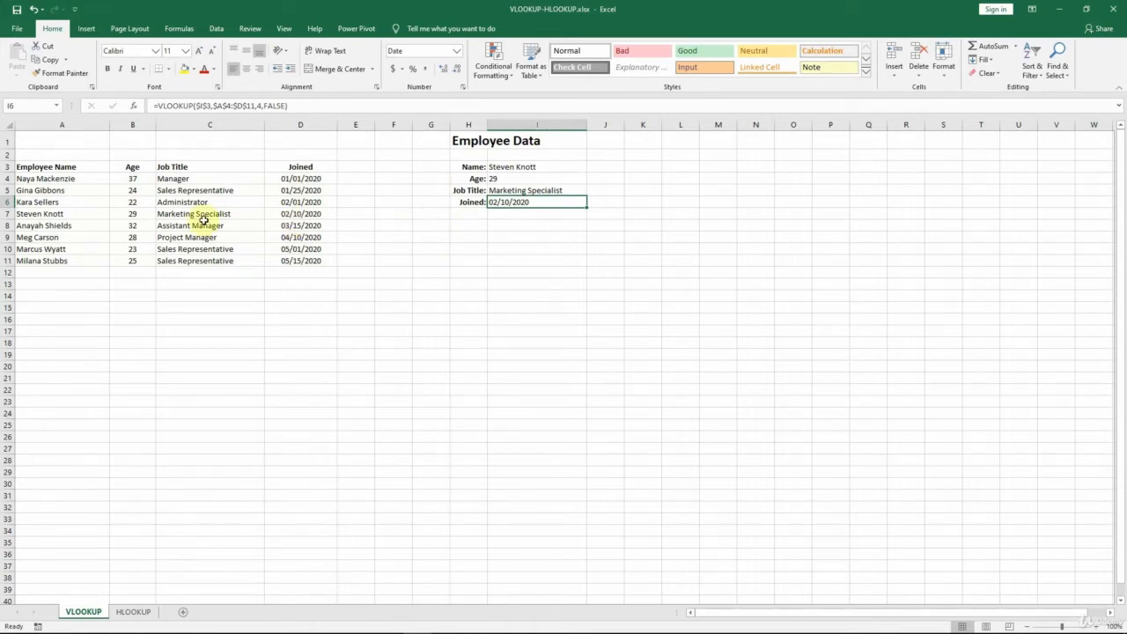
pyautogui.moveTo(67, 216); pyautogui.dragTo(321, 215)
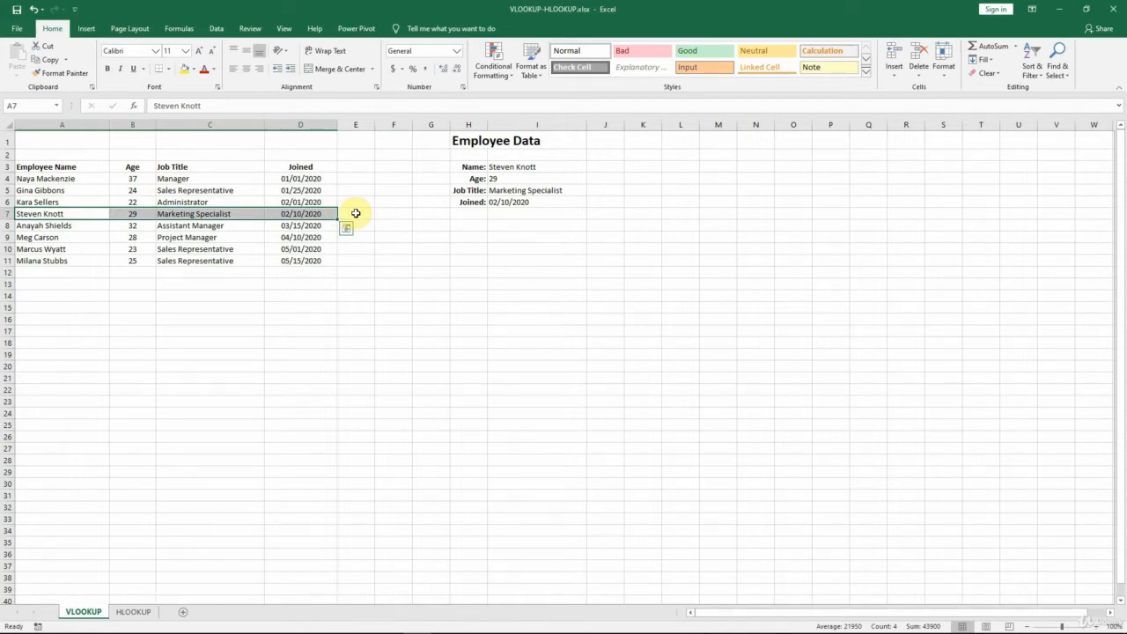
# Add a new employee in row 12 with the full name, age 20, job title Trainee and joining date 06/01/2020.
pyautogui.click(51, 271)
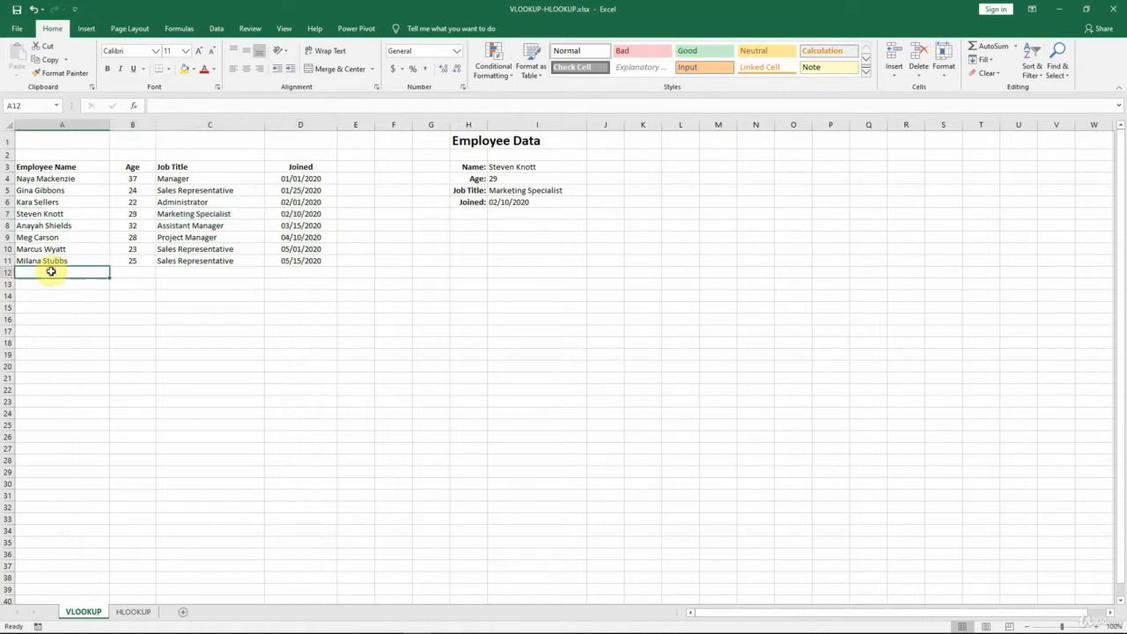
pyautogui.write('Nola Mathis')
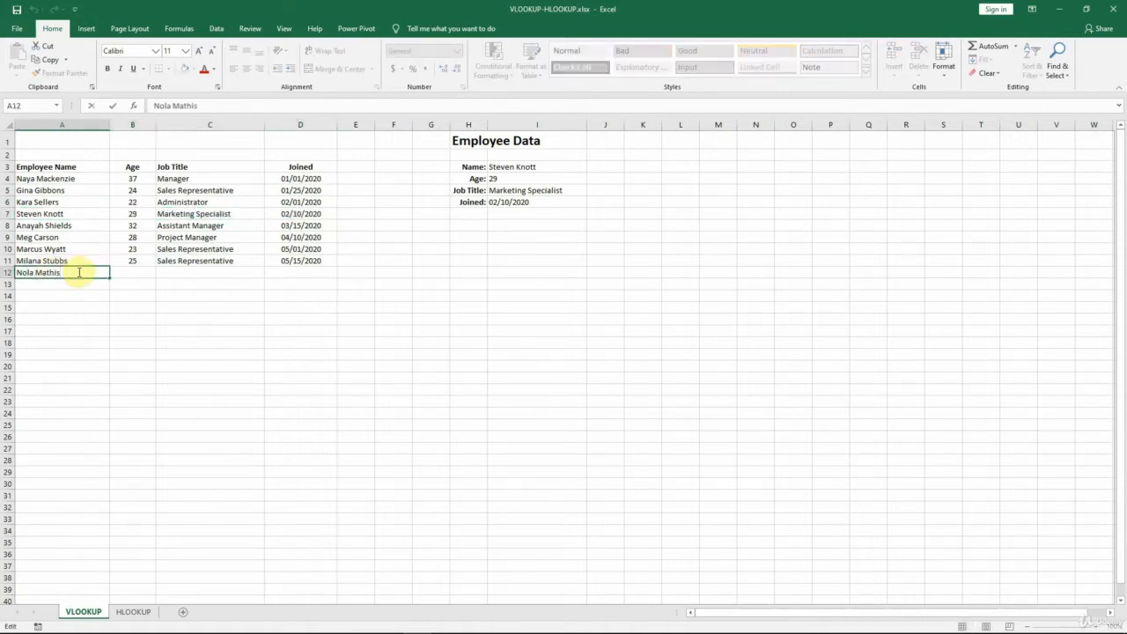
pyautogui.press('Tab')
pyautogui.write('20')
pyautogui.press('Tab')
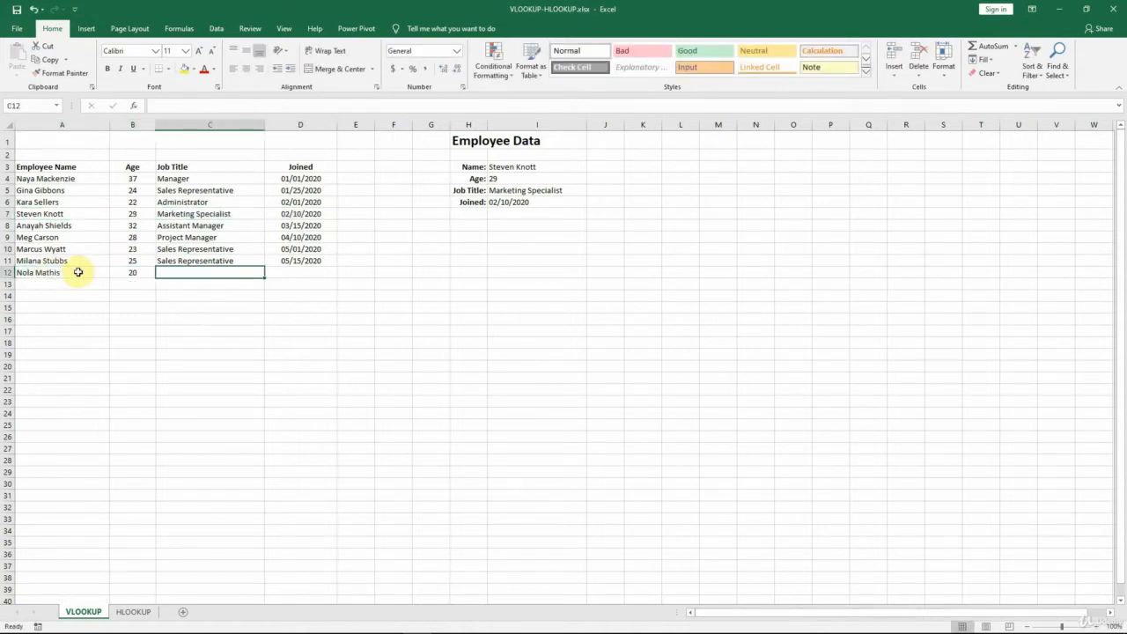
pyautogui.write('Trainee')
pyautogui.press('Tab')
pyautogui.write('6')
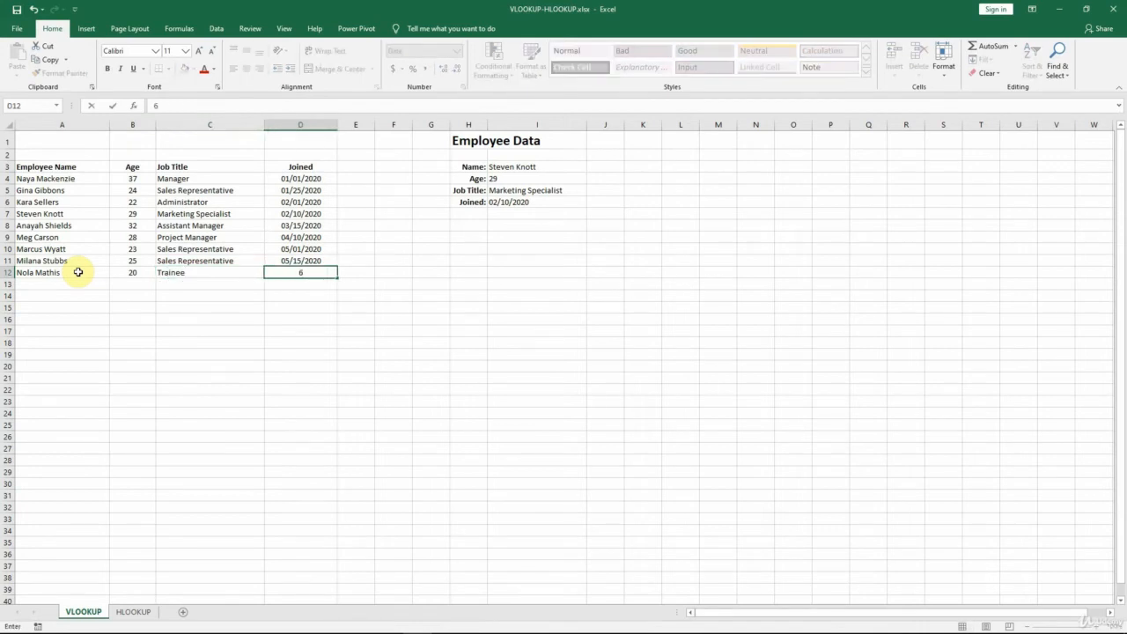
pyautogui.write('/01')
pyautogui.press('Tab')
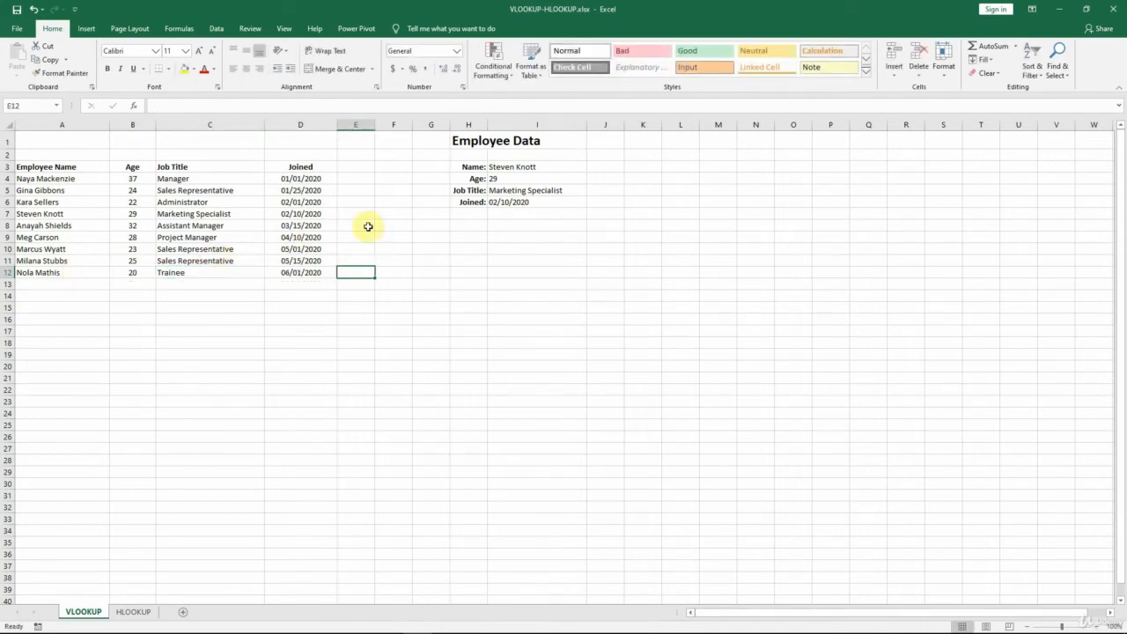
# Extend the data validation list source for I3 to =$A$4:$A$12 and choose the newly added employee from the name drop-down.
pyautogui.click(576, 168)
pyautogui.click(595, 167)
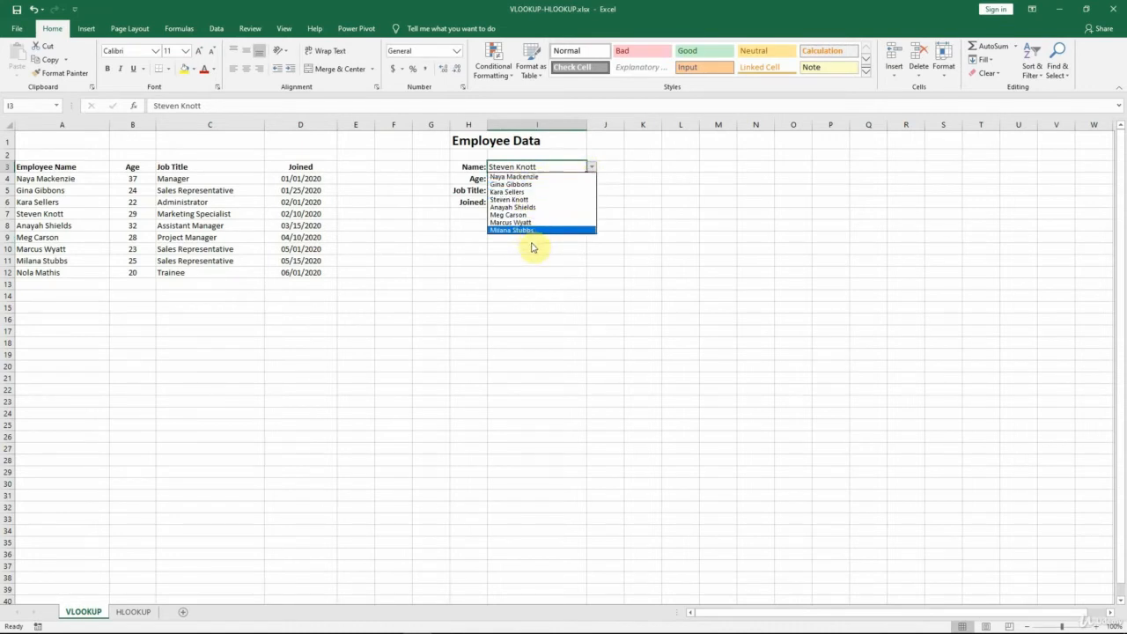
pyautogui.click(222, 29)
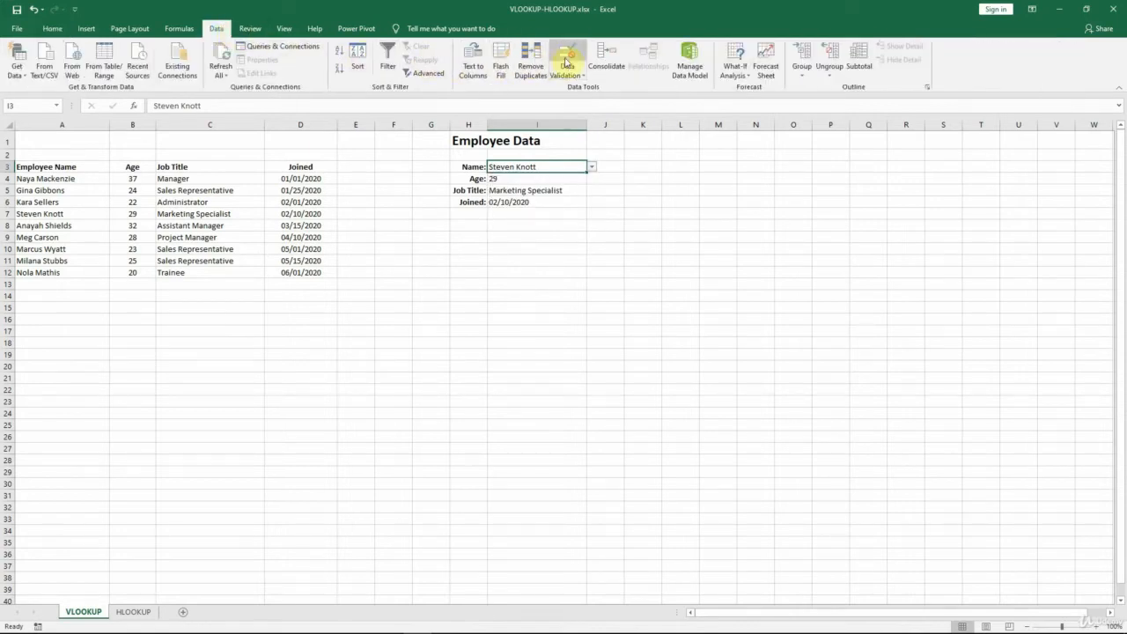
pyautogui.click(567, 60)
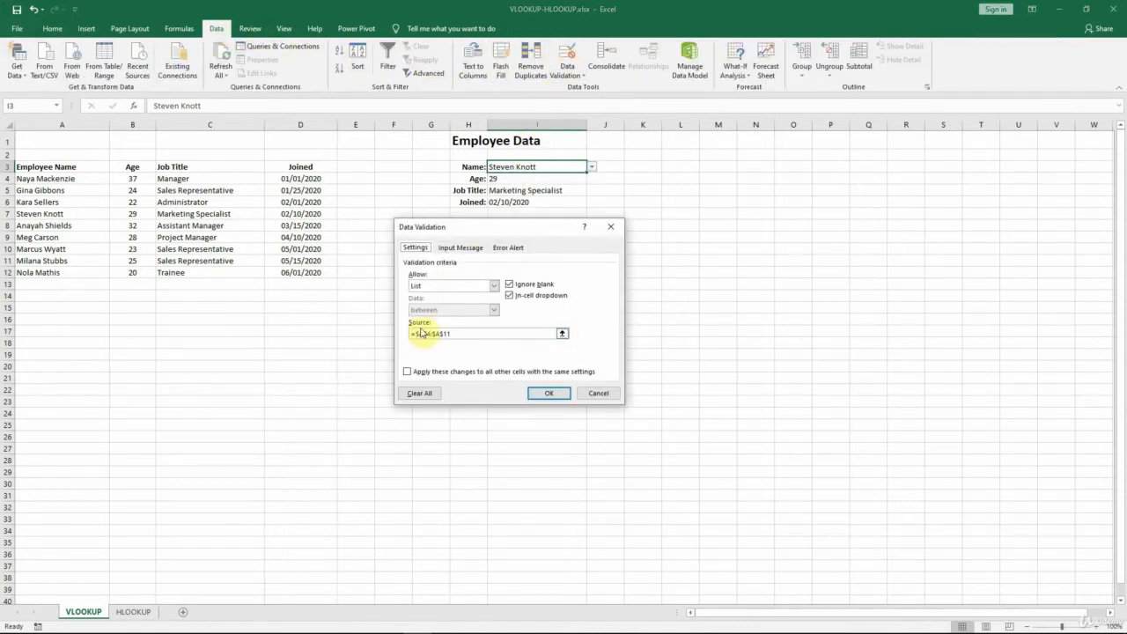
pyautogui.click(454, 334)
pyautogui.press('BackSpace')
pyautogui.write('2')
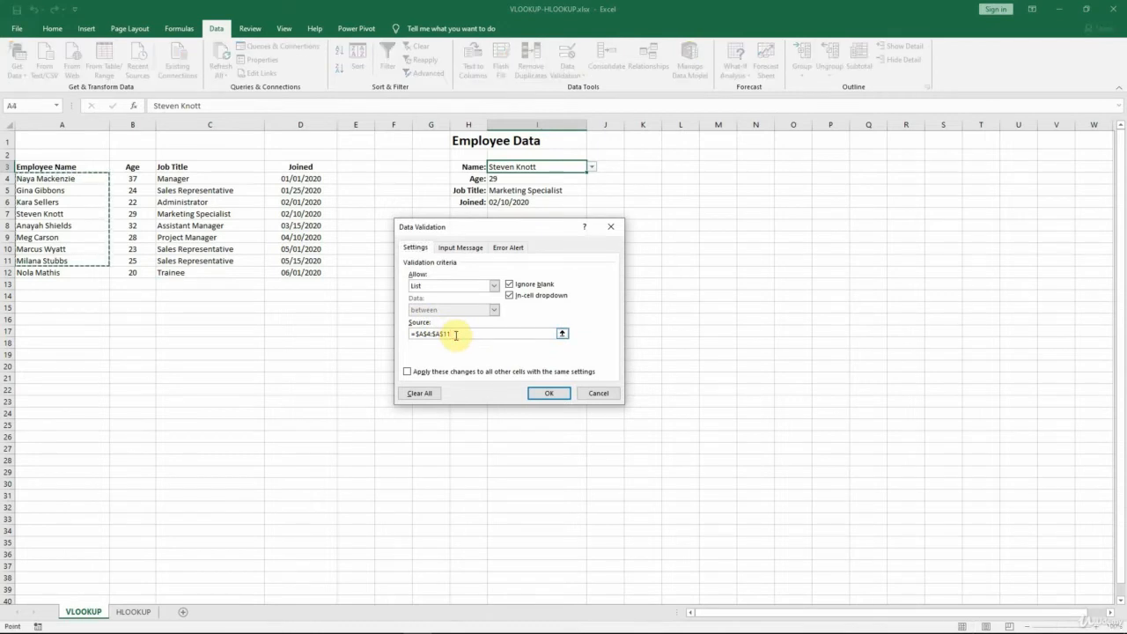
pyautogui.click(549, 392)
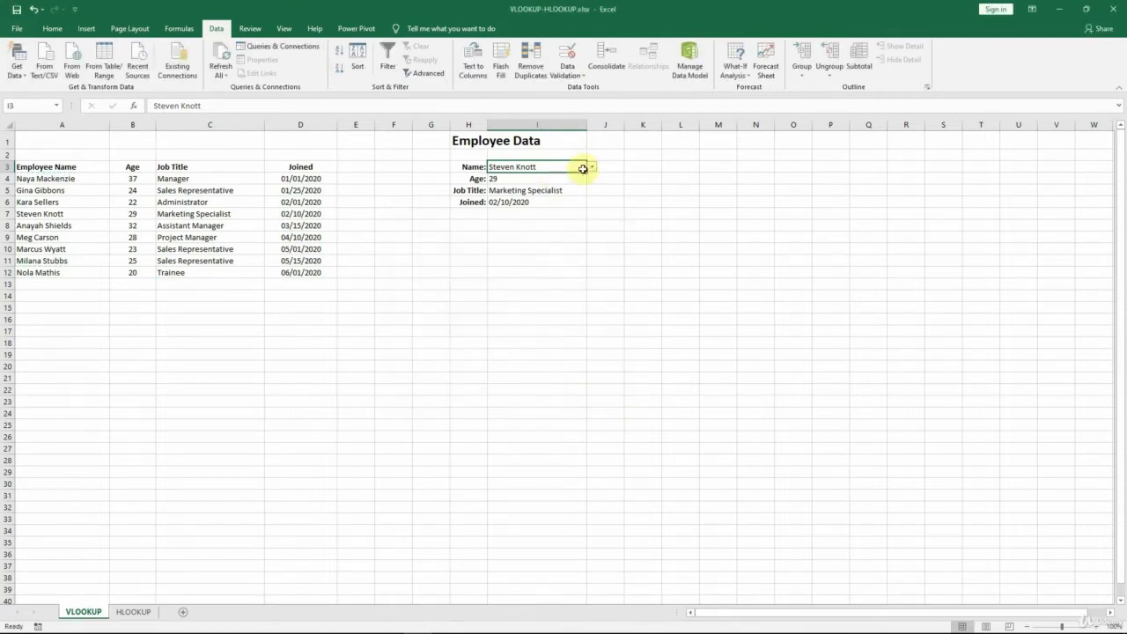
pyautogui.click(592, 167)
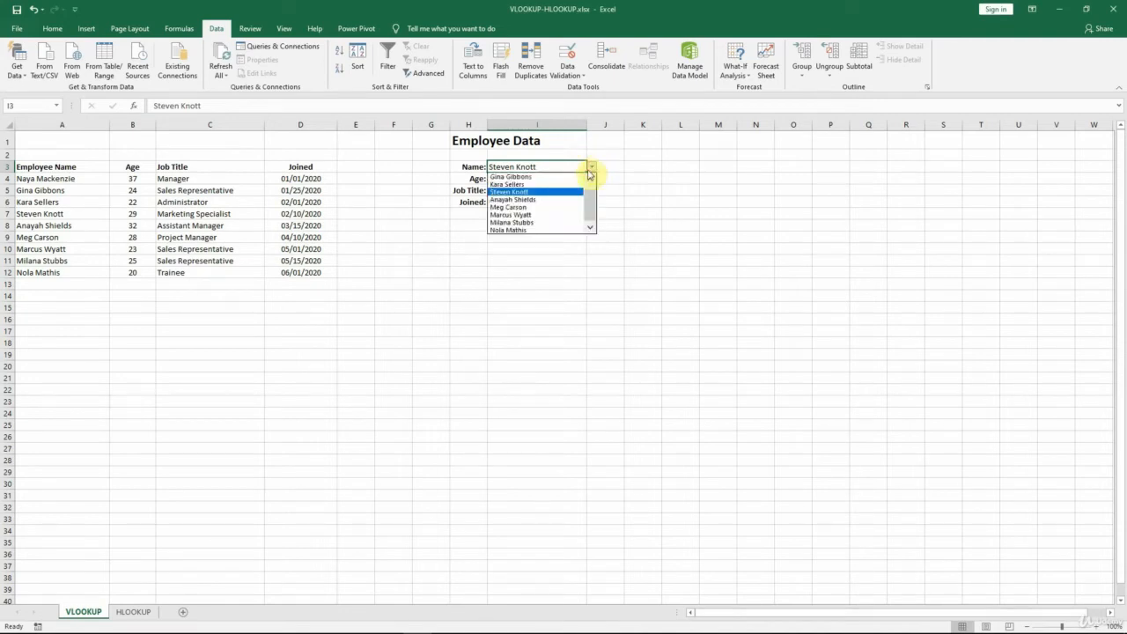
pyautogui.click(541, 230)
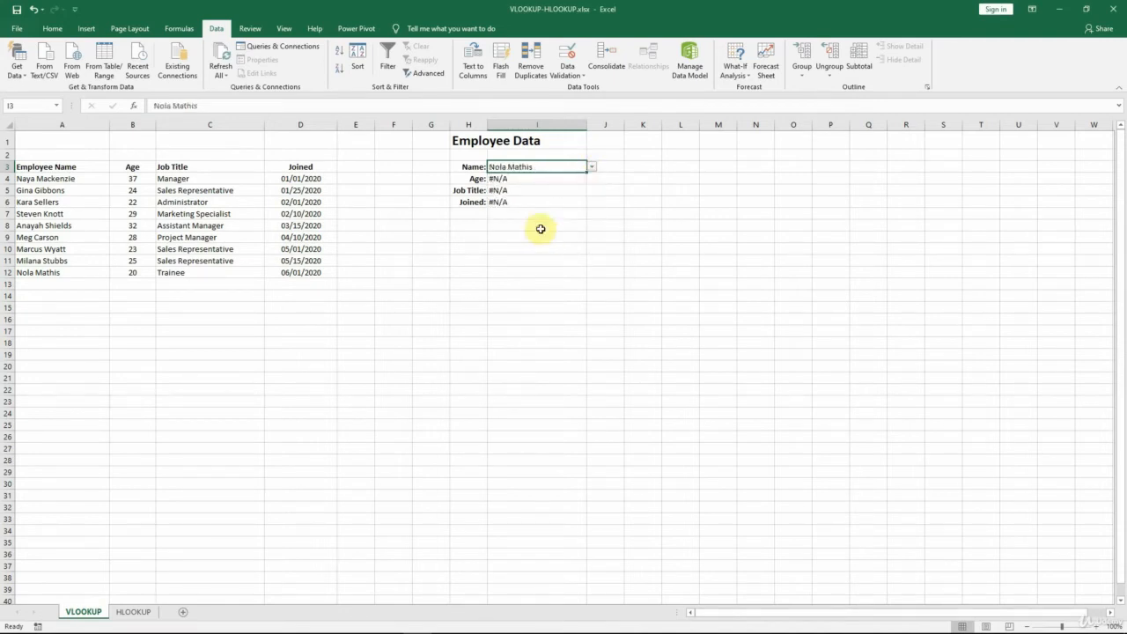
# Extend the table array of the Age VLOOKUP formula in I4 to $A$4:$D$12.
pyautogui.click(507, 181)
pyautogui.doubleClick(508, 180)
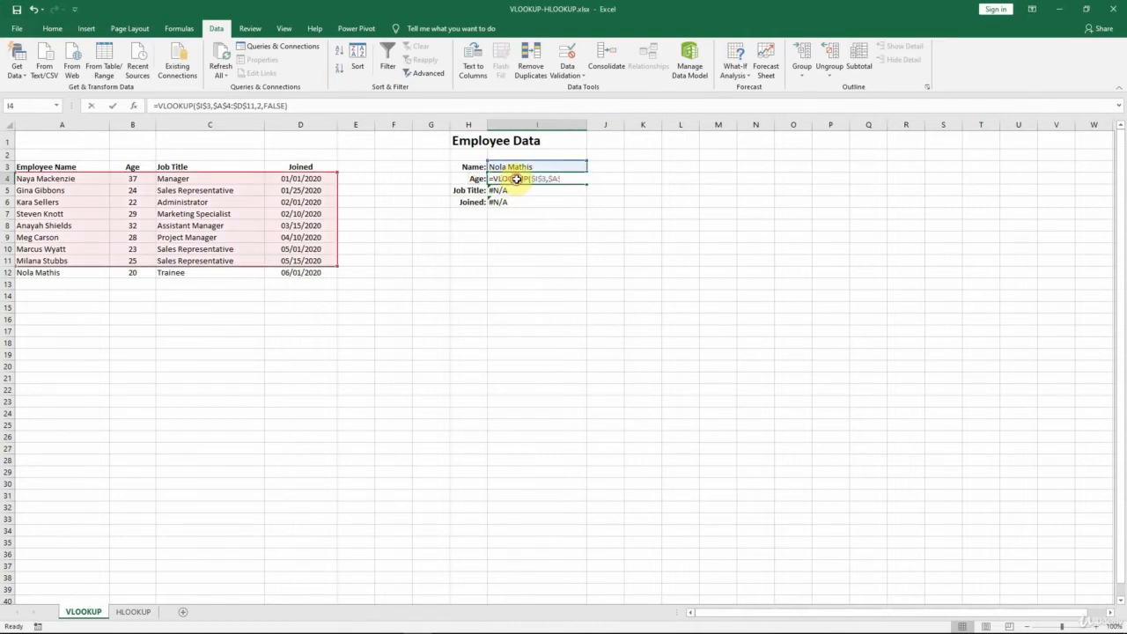
pyautogui.click(565, 179)
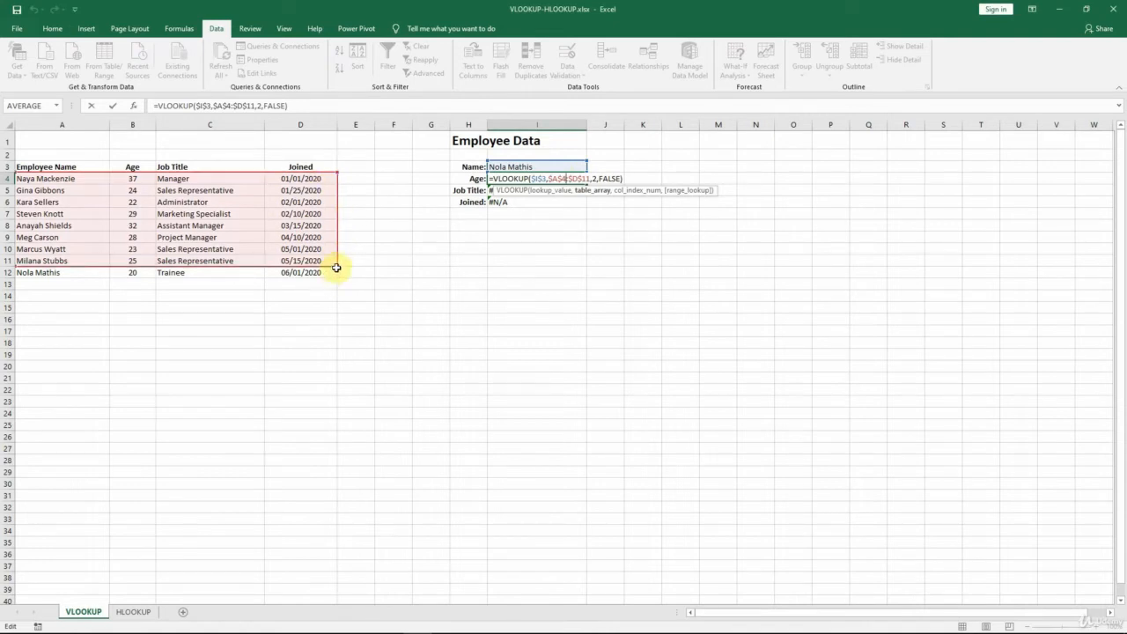
pyautogui.moveTo(335, 266); pyautogui.dragTo(337, 278)
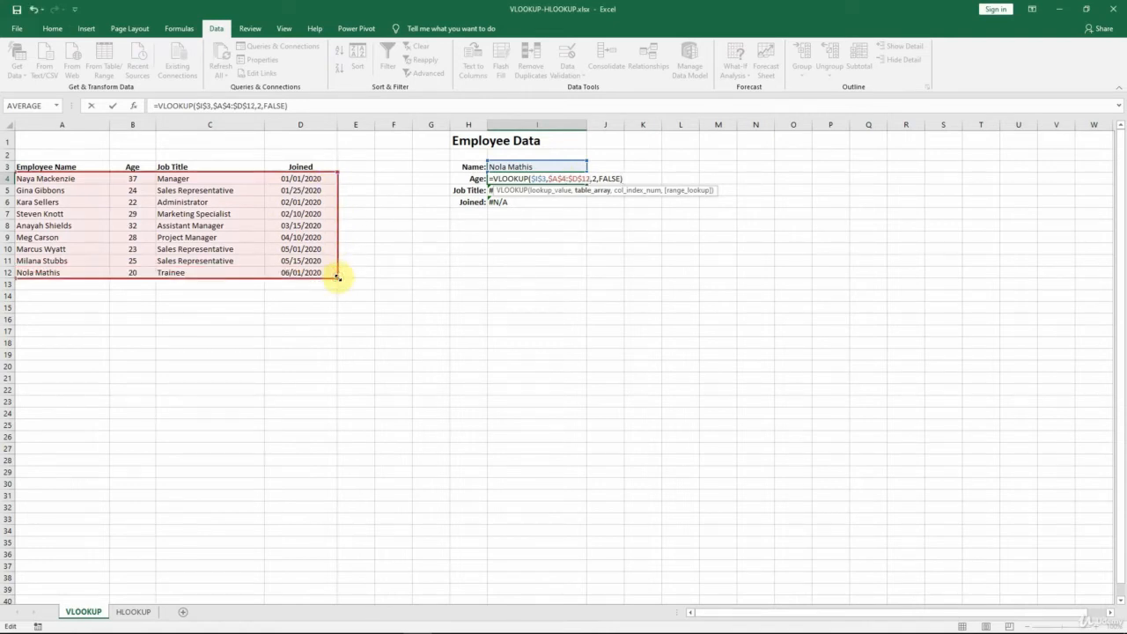
pyautogui.hotkey('ctrl', 'Return')
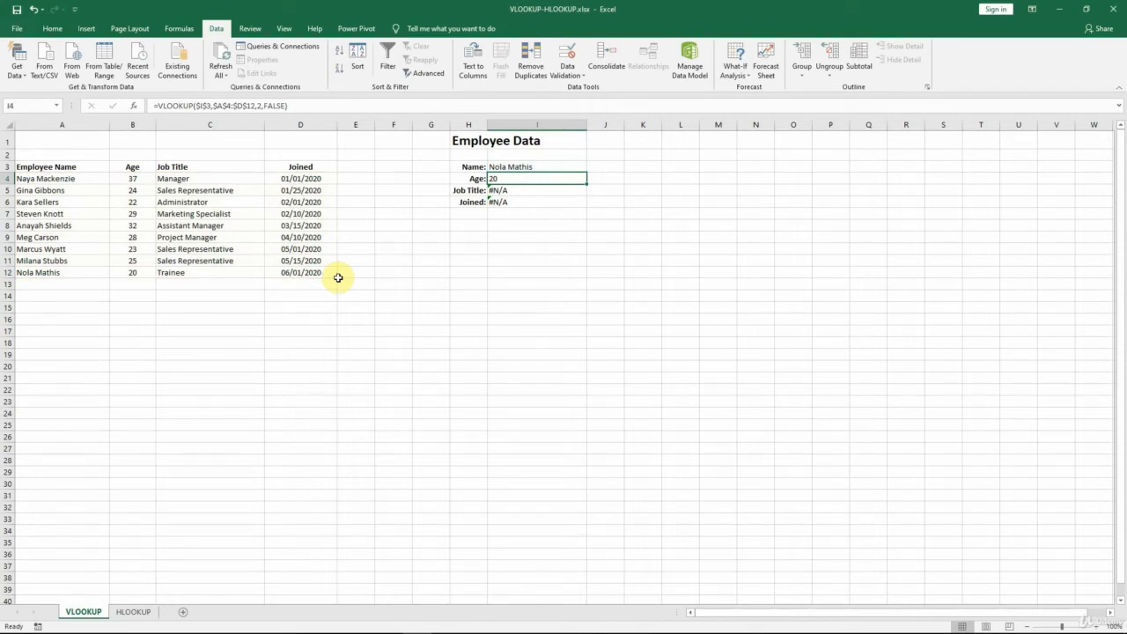
# Undo the latest changes back to before the new employee was entered in row 12.
pyautogui.click(33, 10)
pyautogui.click(34, 10)
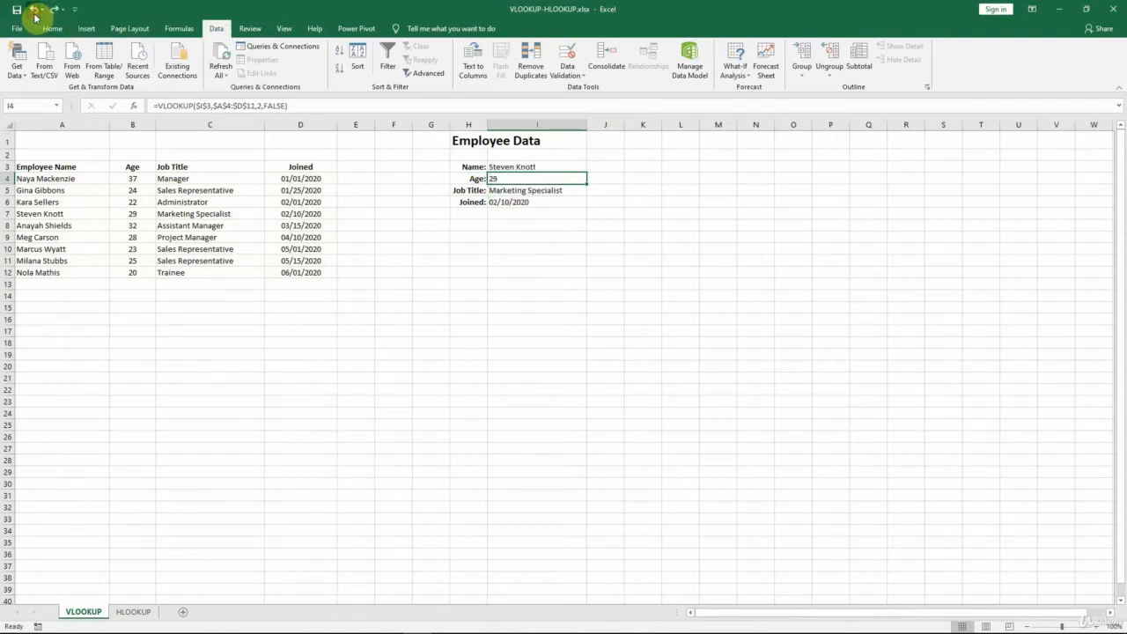
pyautogui.click(34, 10)
pyautogui.click(33, 9)
pyautogui.click(34, 10)
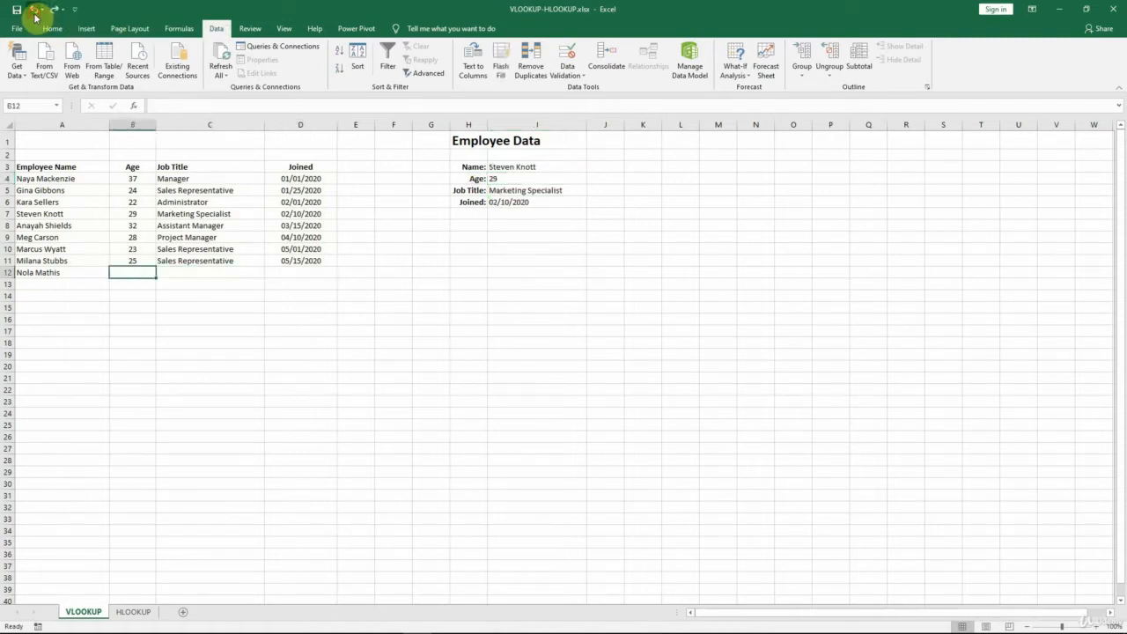
pyautogui.click(34, 10)
pyautogui.click(33, 10)
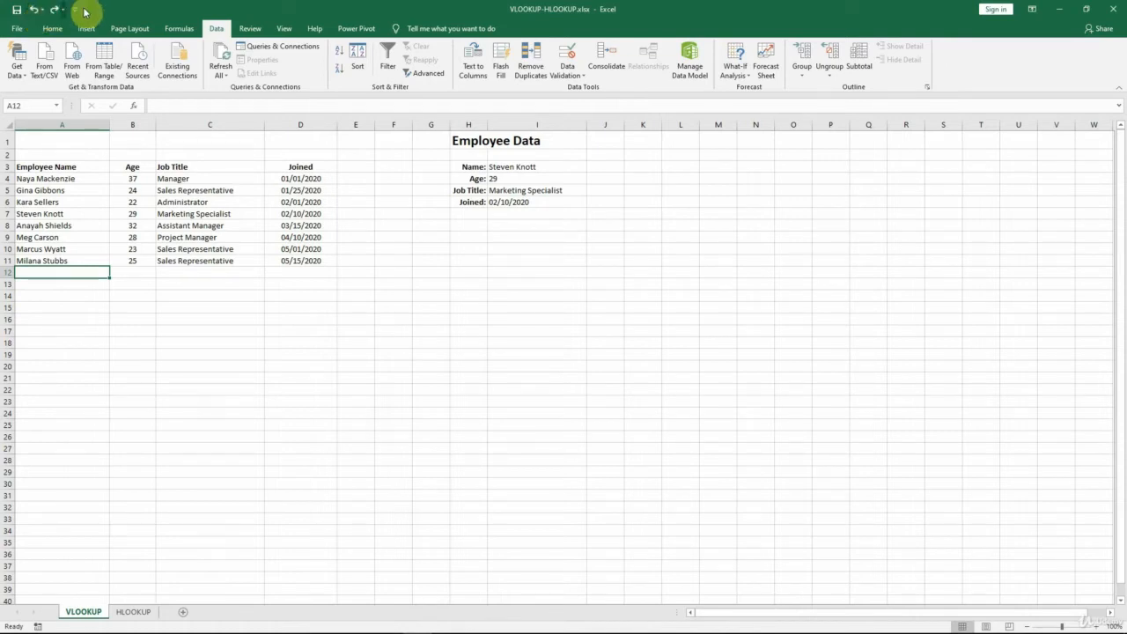
# Convert the employee list in A3:D11 into a table with headers.
pyautogui.click(81, 200)
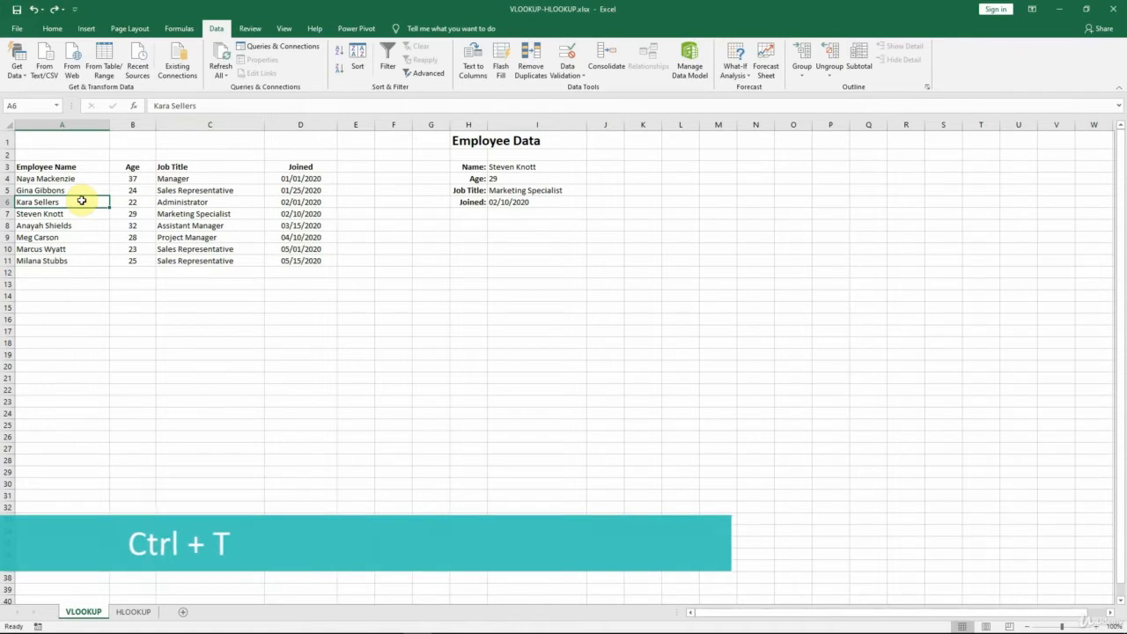
pyautogui.hotkey('ctrl', 't')
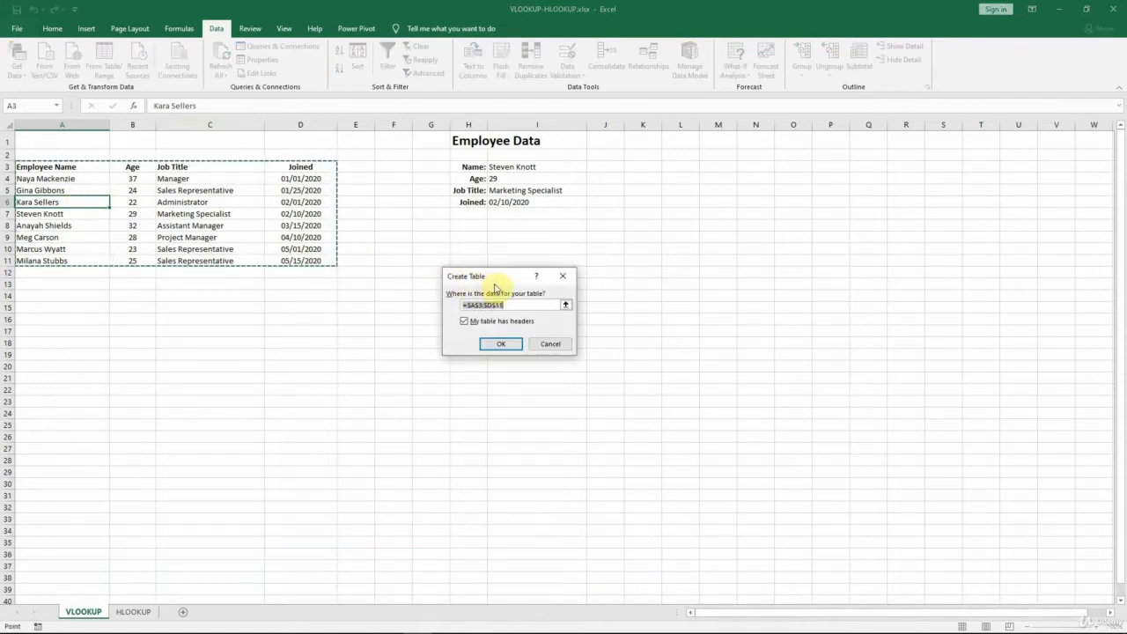
pyautogui.click(514, 342)
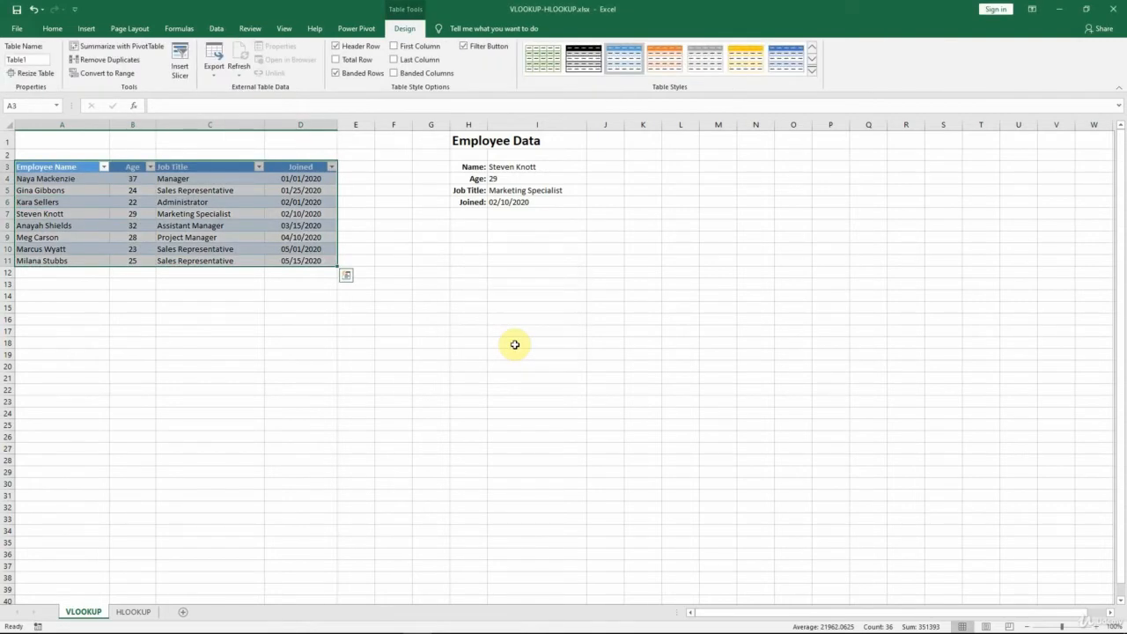
# Name the employee table TableEmployee and apply a grey table style from the Medium group.
pyautogui.click(36, 59)
pyautogui.click(36, 59)
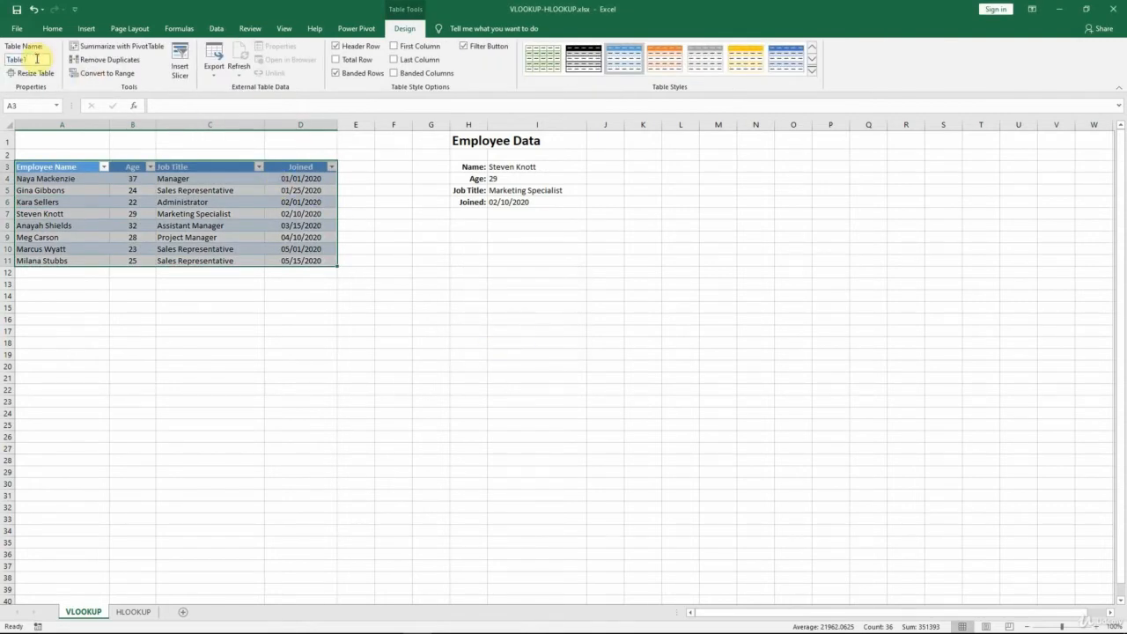
pyautogui.press('BackSpace')
pyautogui.write('Employees')
pyautogui.press('Return')
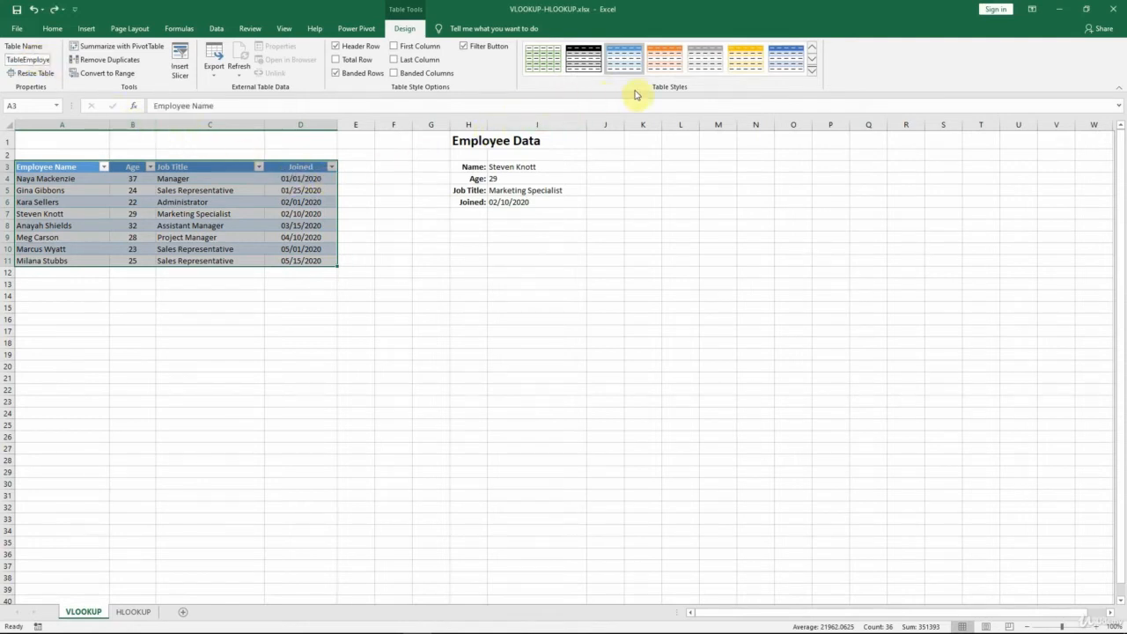
pyautogui.click(812, 70)
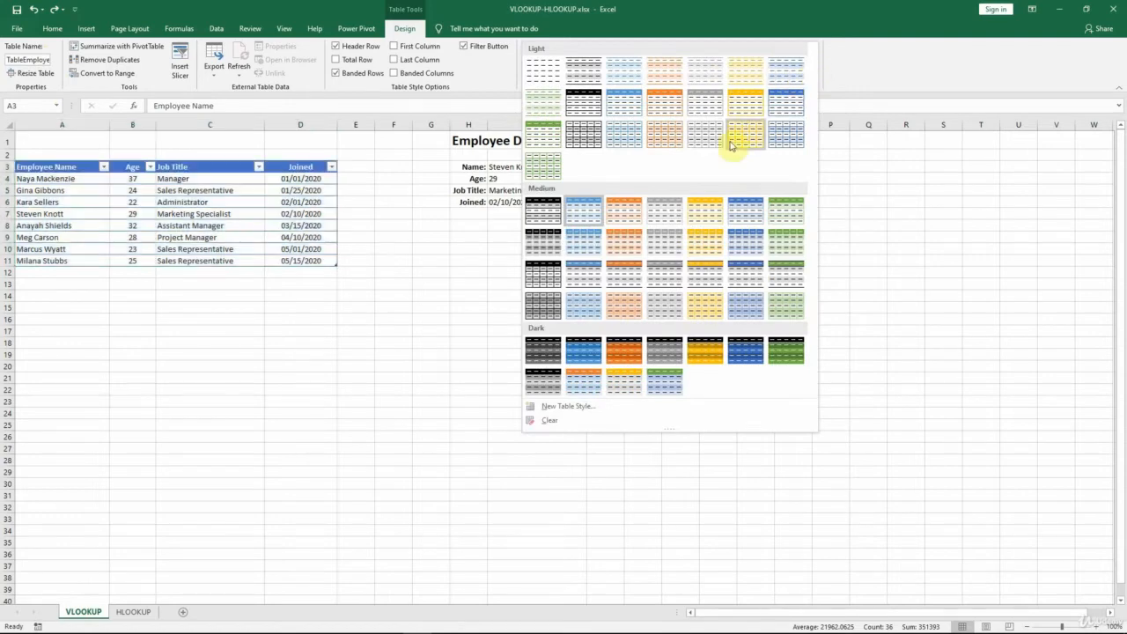
pyautogui.click(674, 211)
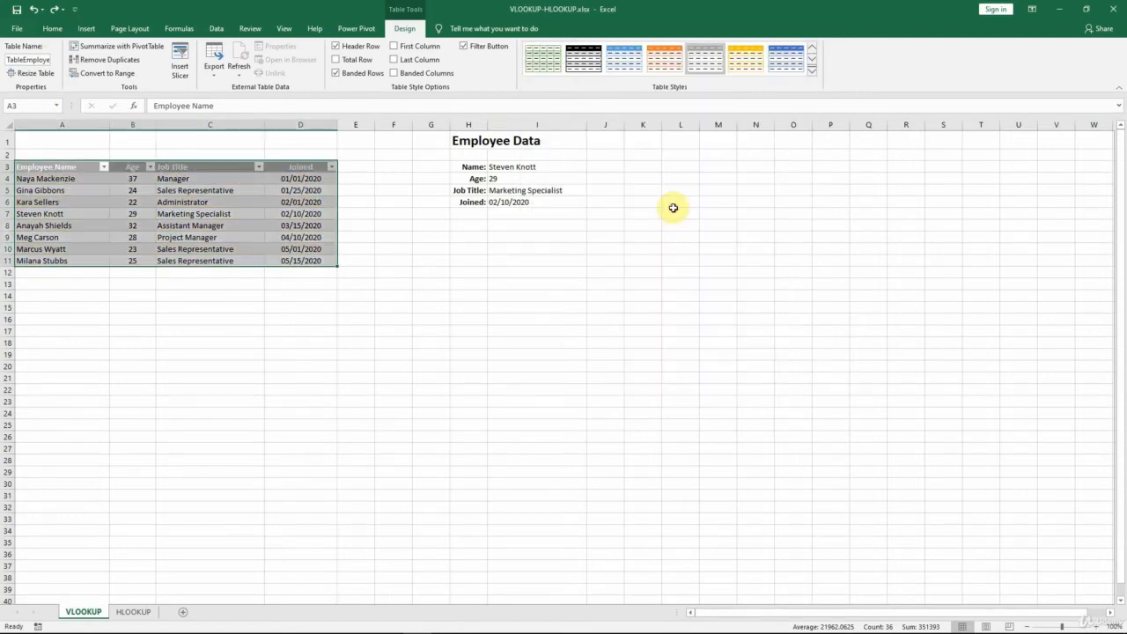
# Build the structured reference to the Employee Name column in F13, copy TableEmployee[Employee Name] from it and discard the cell entry.
pyautogui.click(567, 169)
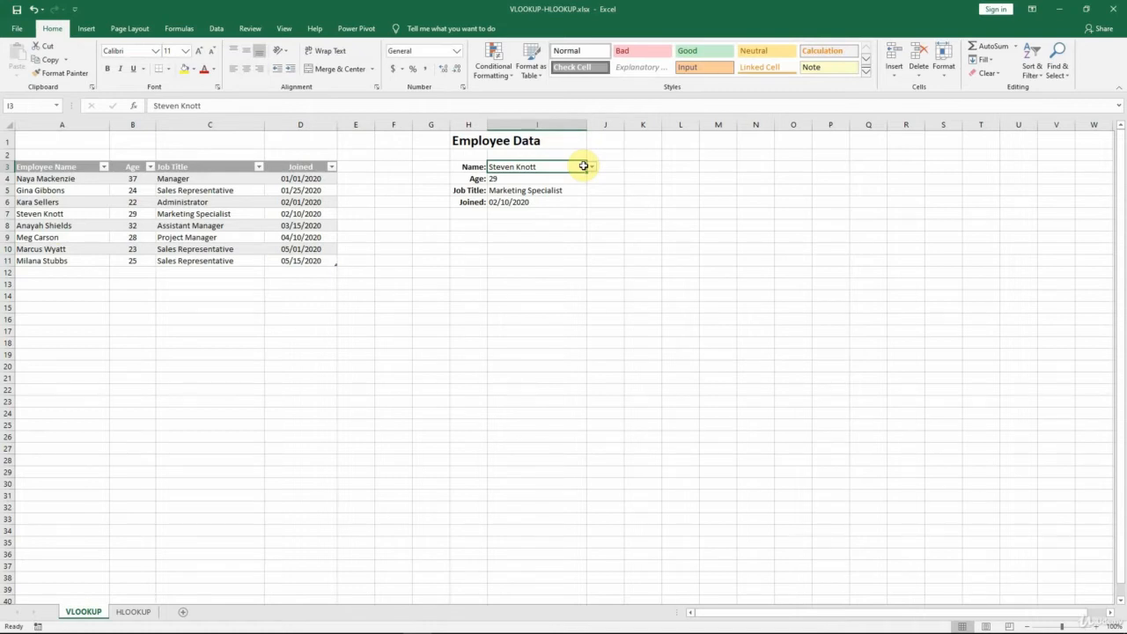
pyautogui.click(398, 284)
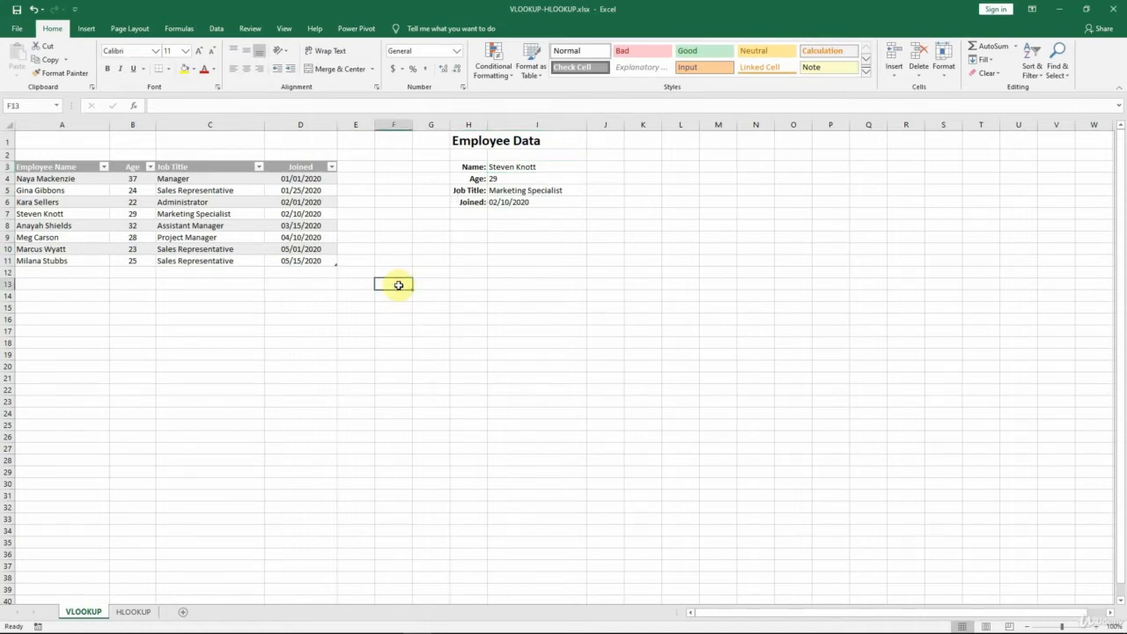
pyautogui.write('=')
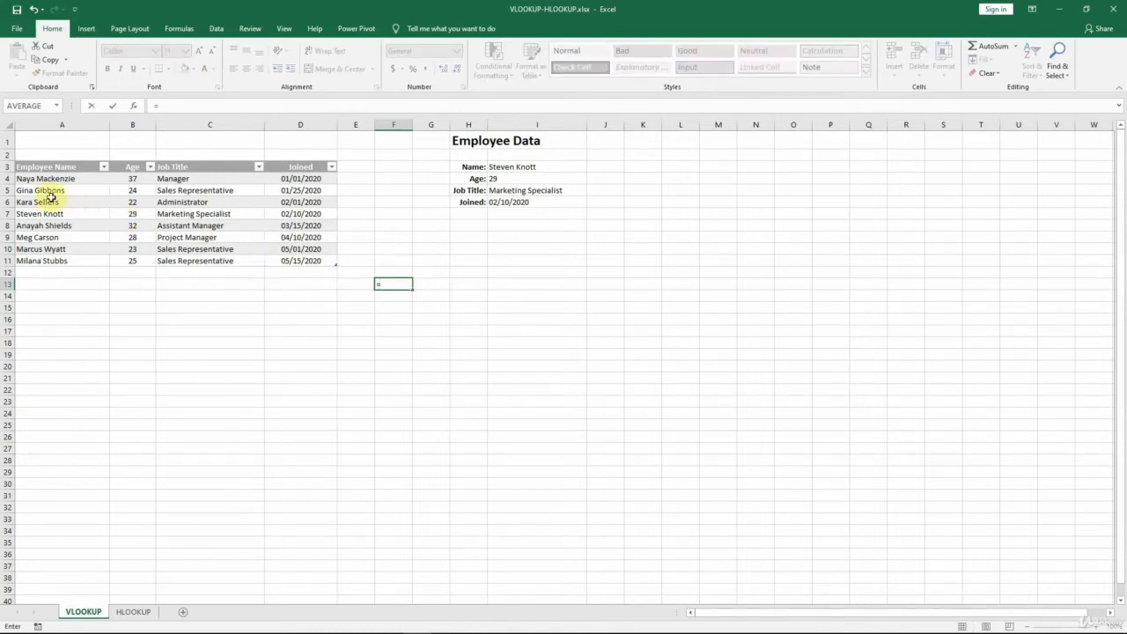
pyautogui.moveTo(45, 179); pyautogui.dragTo(44, 260)
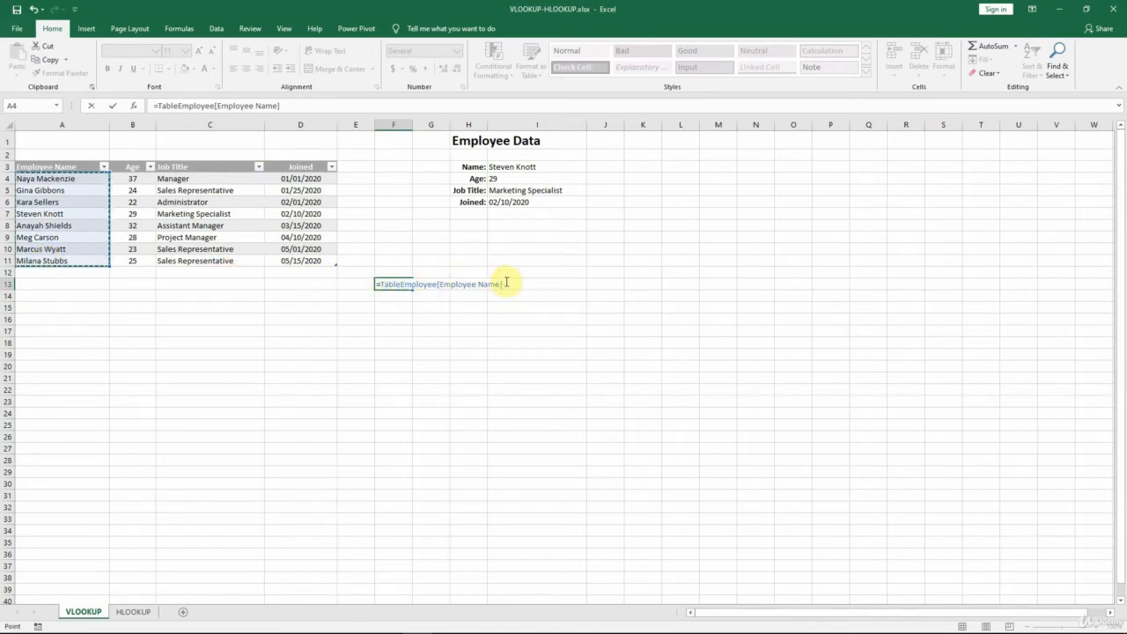
pyautogui.moveTo(503, 282); pyautogui.dragTo(464, 285)
pyautogui.moveTo(410, 283); pyautogui.dragTo(377, 285)
pyautogui.hotkey('ctrl', 'c')
pyautogui.rightClick(393, 287)
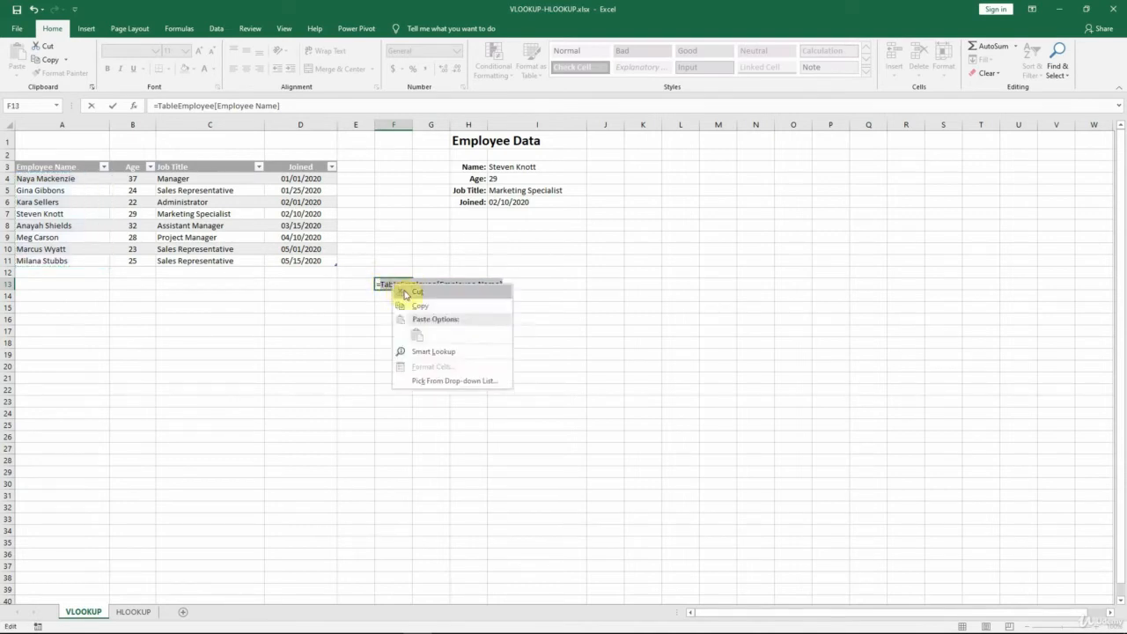
pyautogui.click(429, 305)
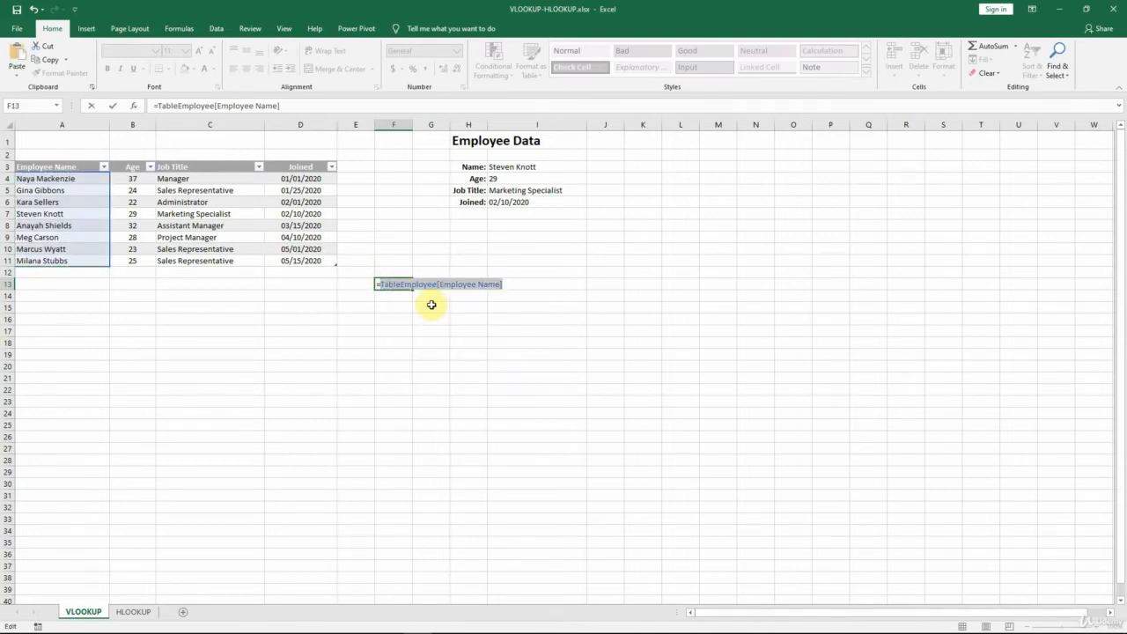
pyautogui.press('Escape')
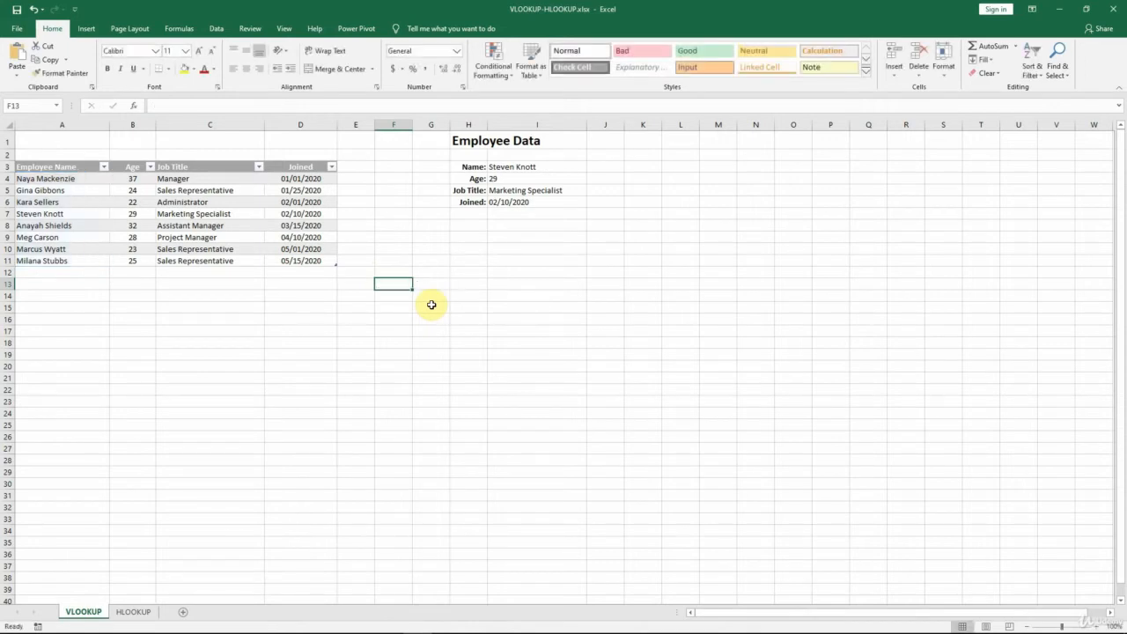
# Define the workbook-scoped name EmployeeNames referring to =TableEmployee[Employee Name].
pyautogui.click(182, 33)
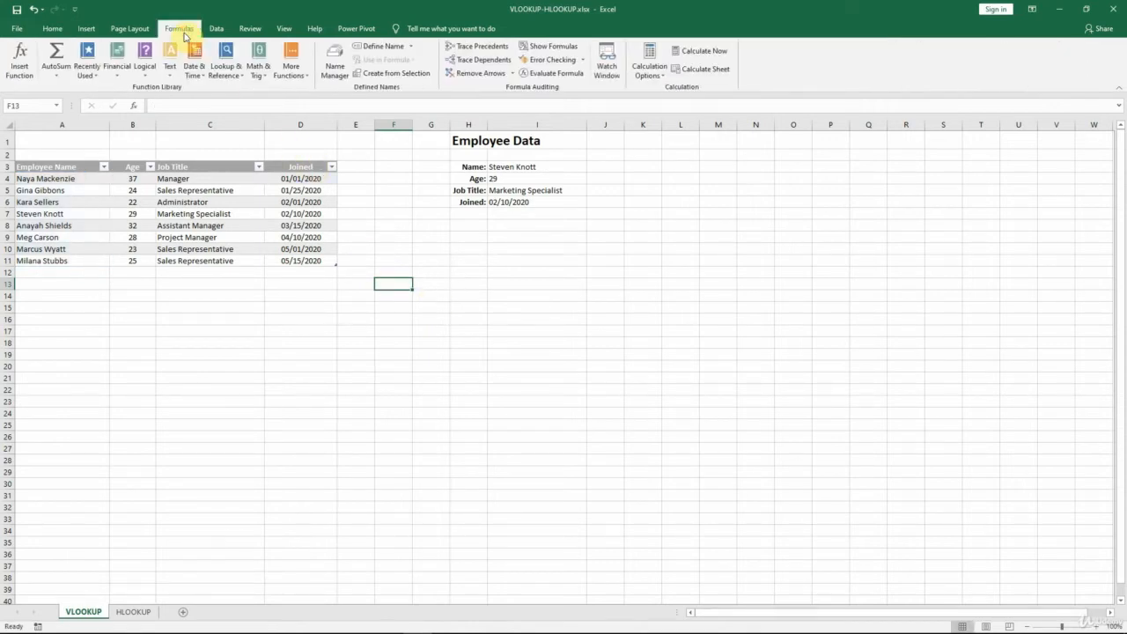
pyautogui.click(394, 49)
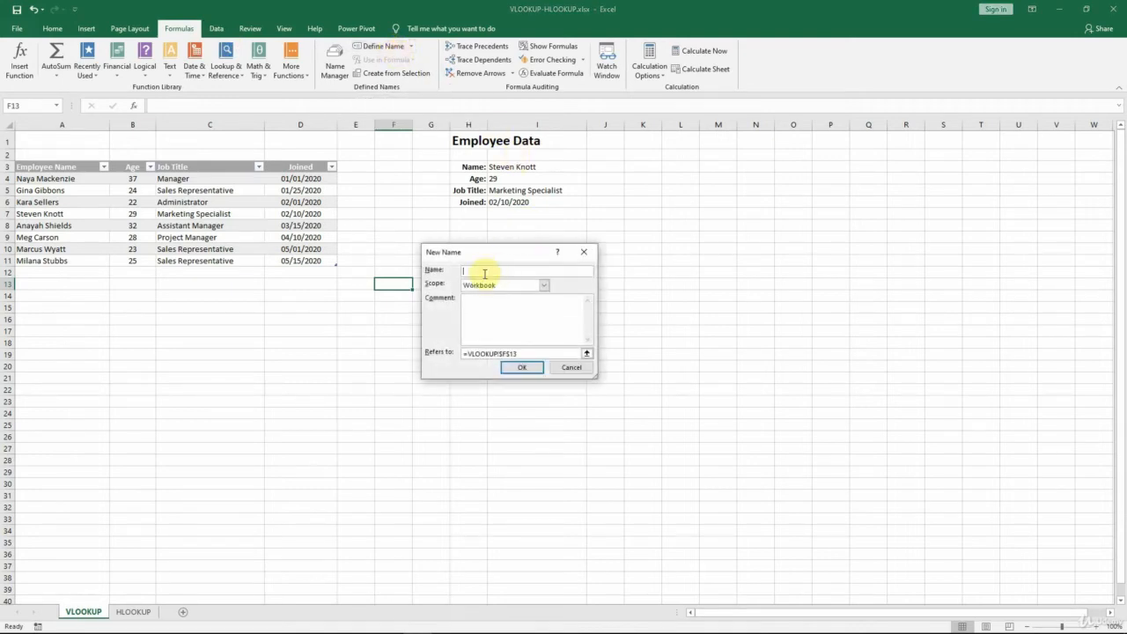
pyautogui.write('EmployeeNames')
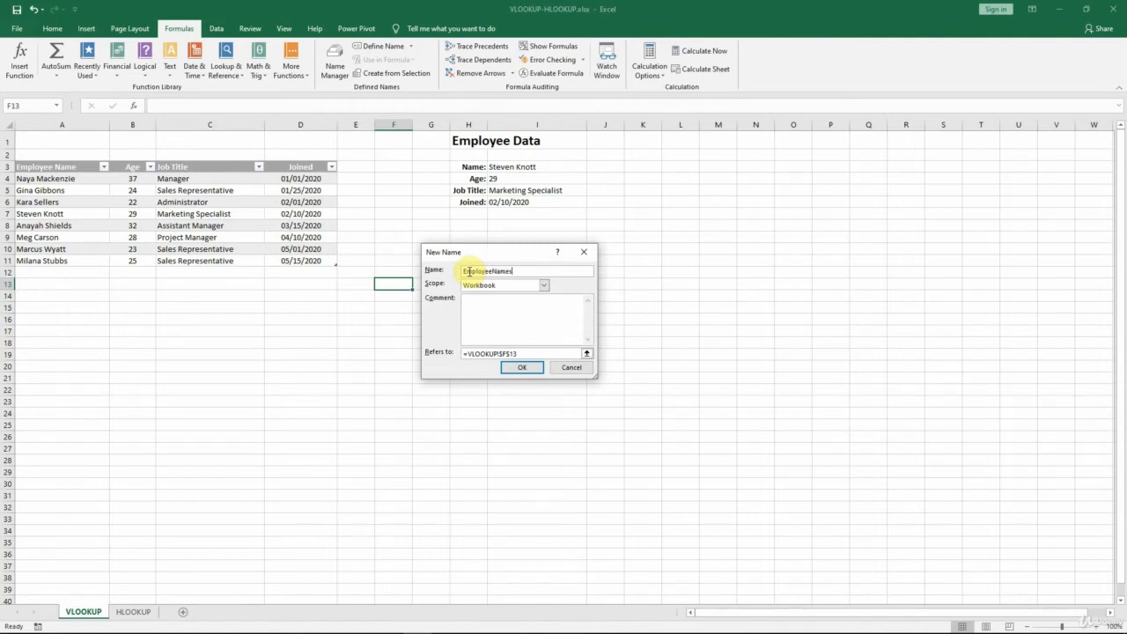
pyautogui.moveTo(517, 353); pyautogui.dragTo(469, 353)
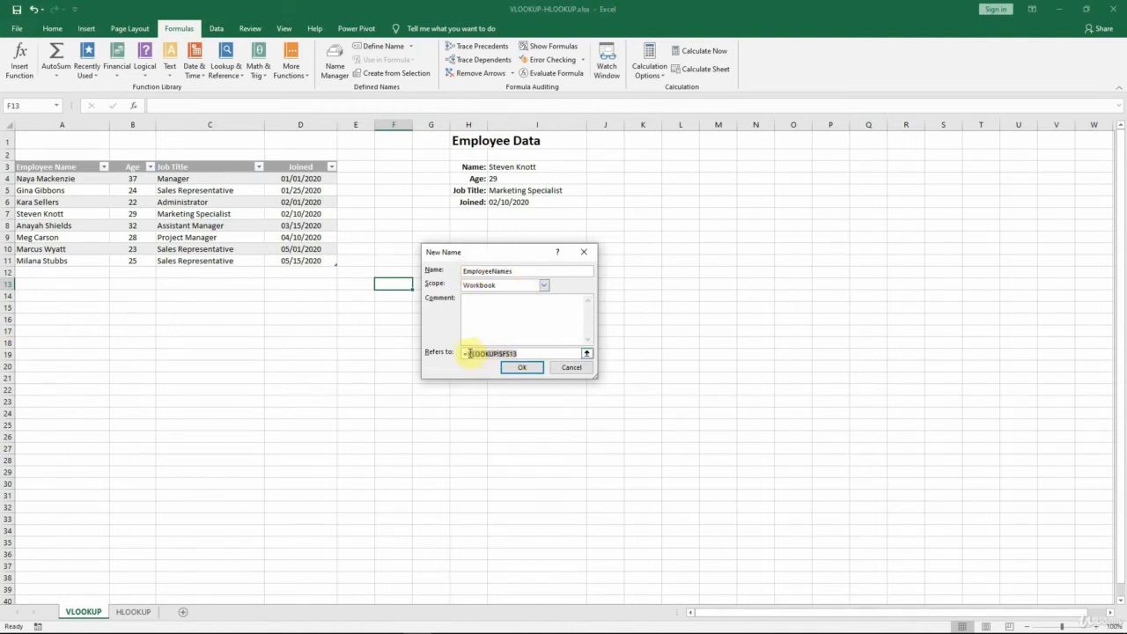
pyautogui.rightClick(468, 352)
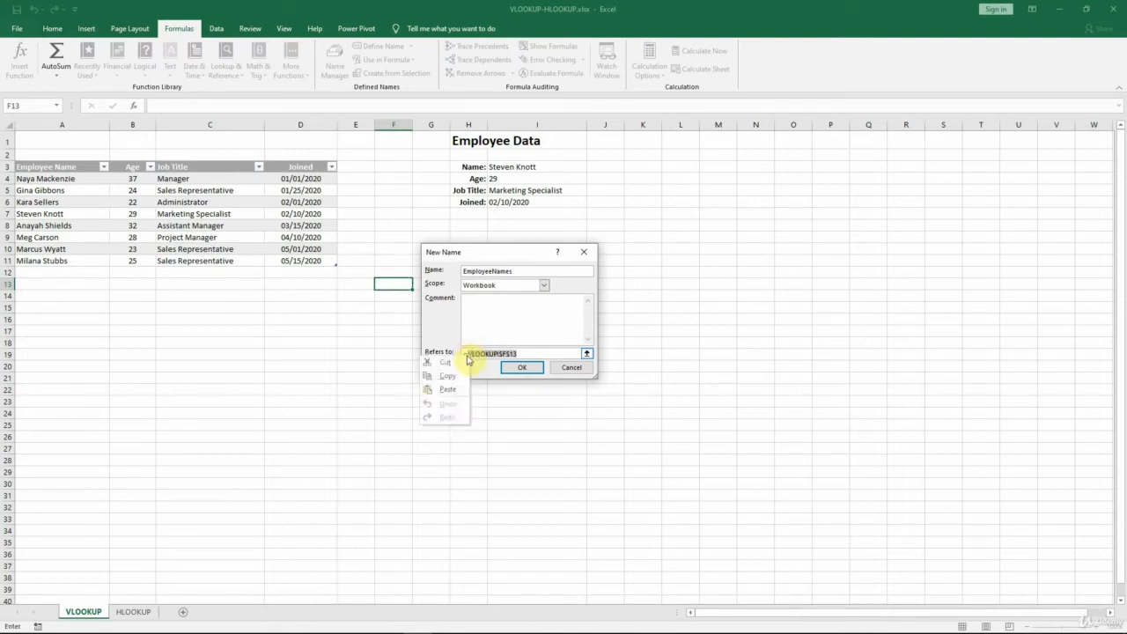
pyautogui.click(448, 389)
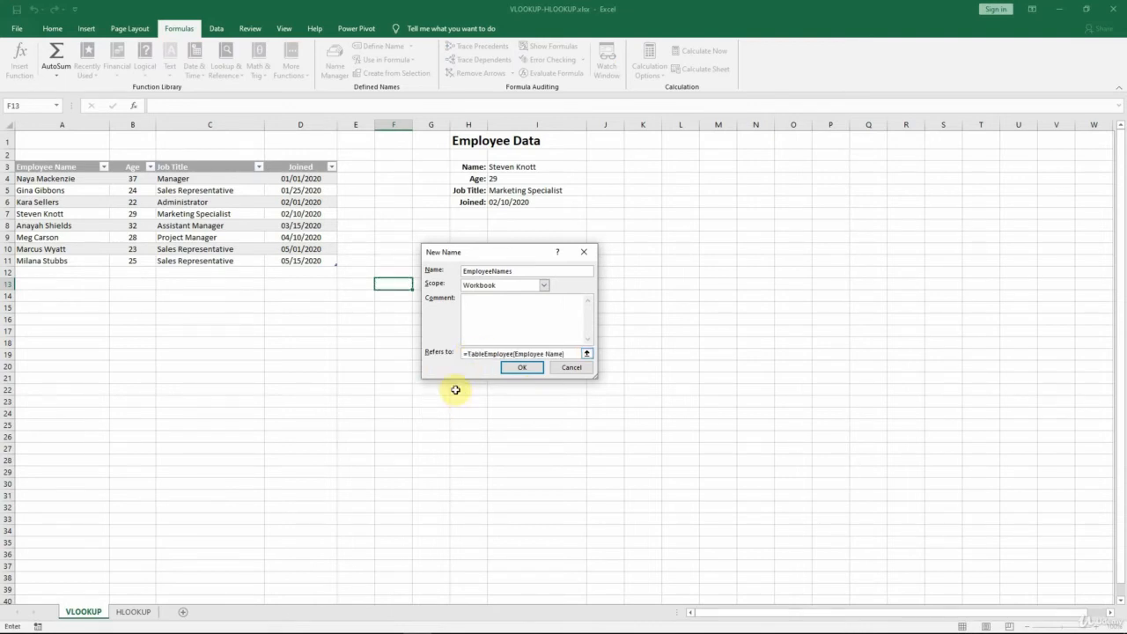
pyautogui.click(536, 367)
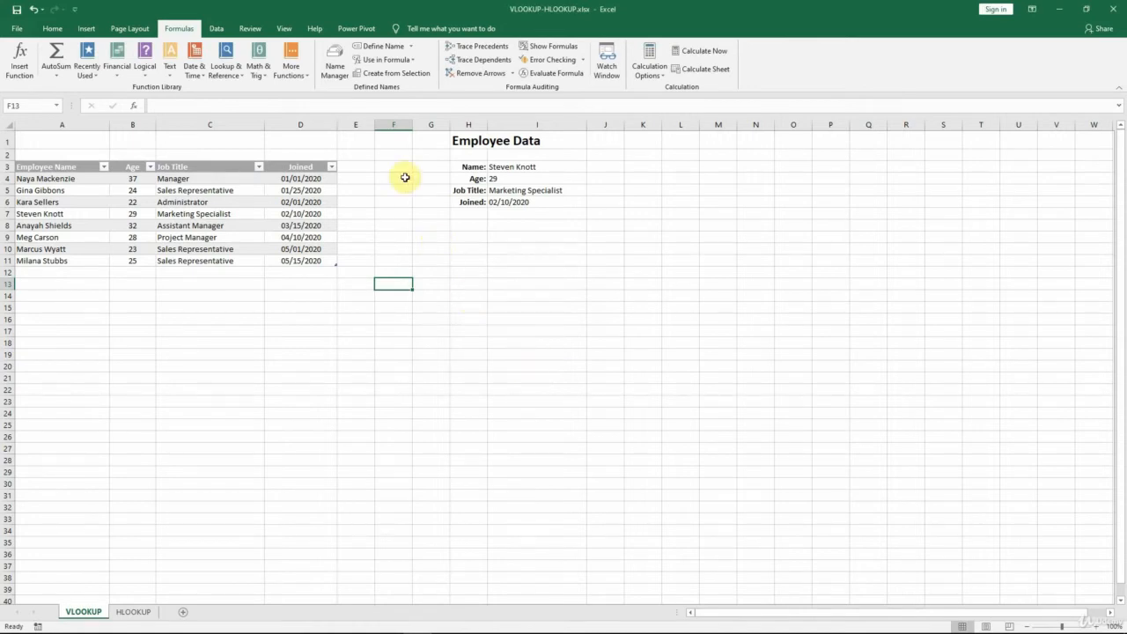
# Check the TableEmployee and EmployeeNames definitions in the Name Manager.
pyautogui.click(334, 71)
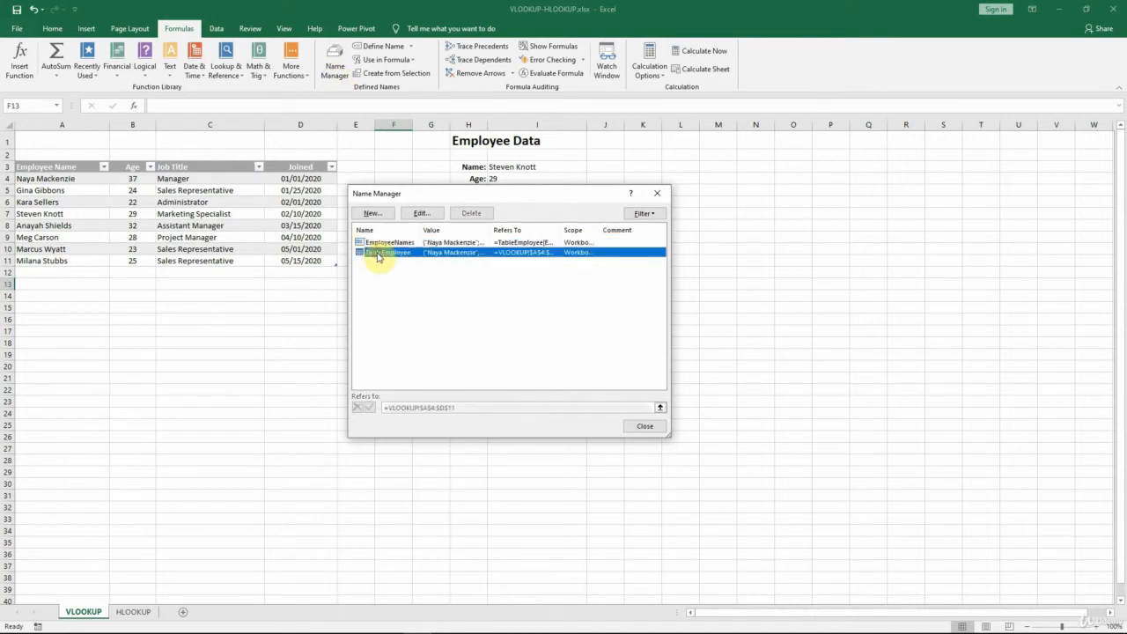
pyautogui.click(374, 256)
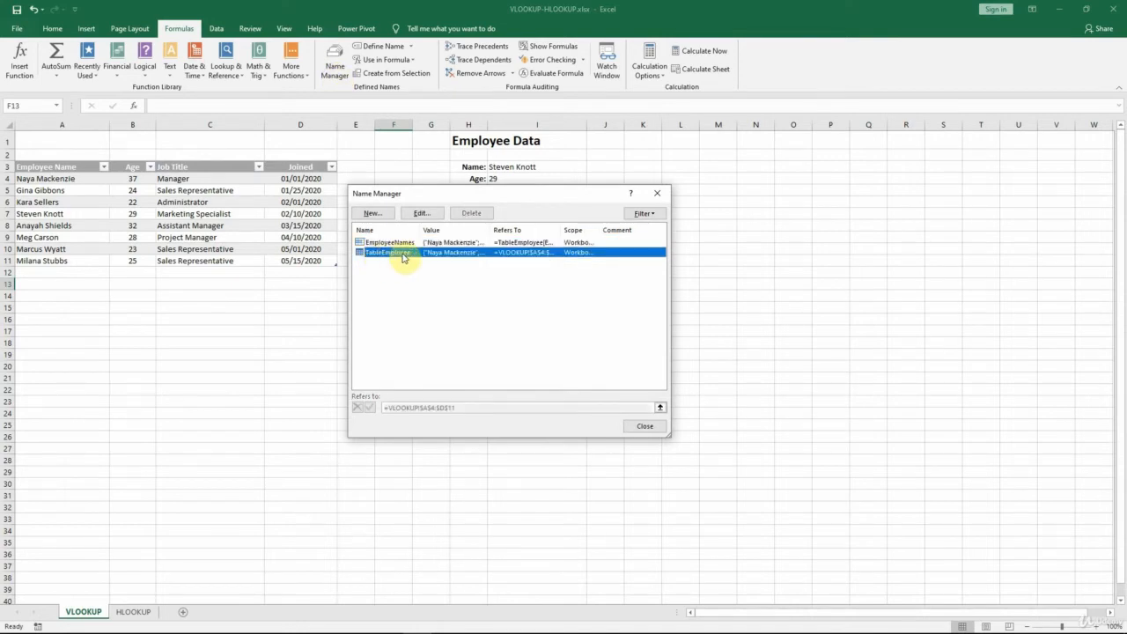
pyautogui.click(405, 242)
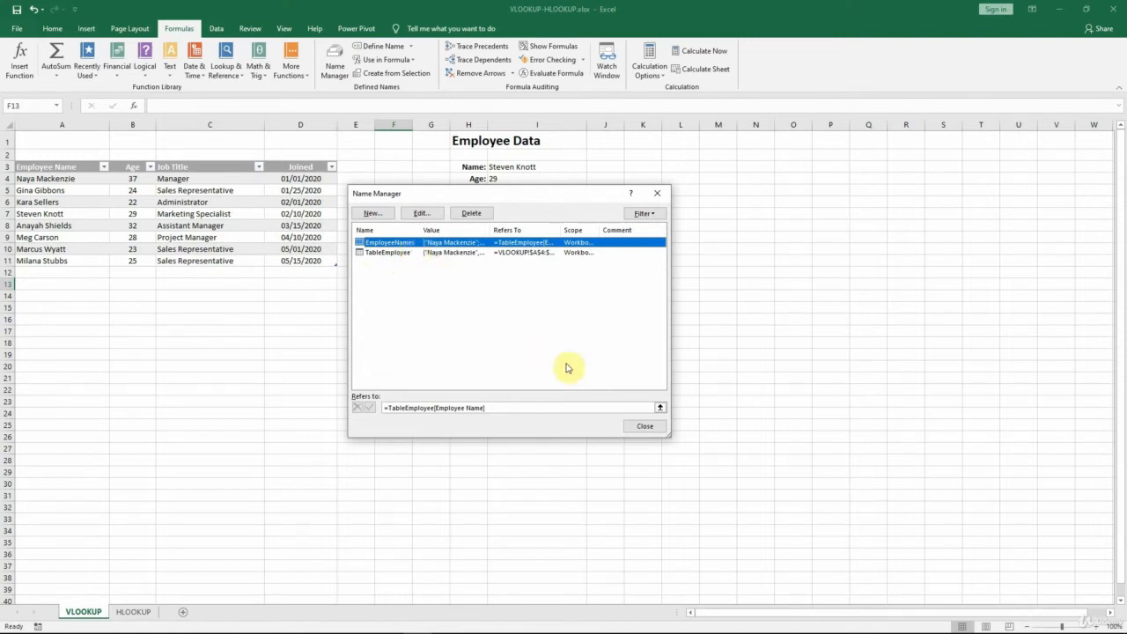
pyautogui.click(662, 430)
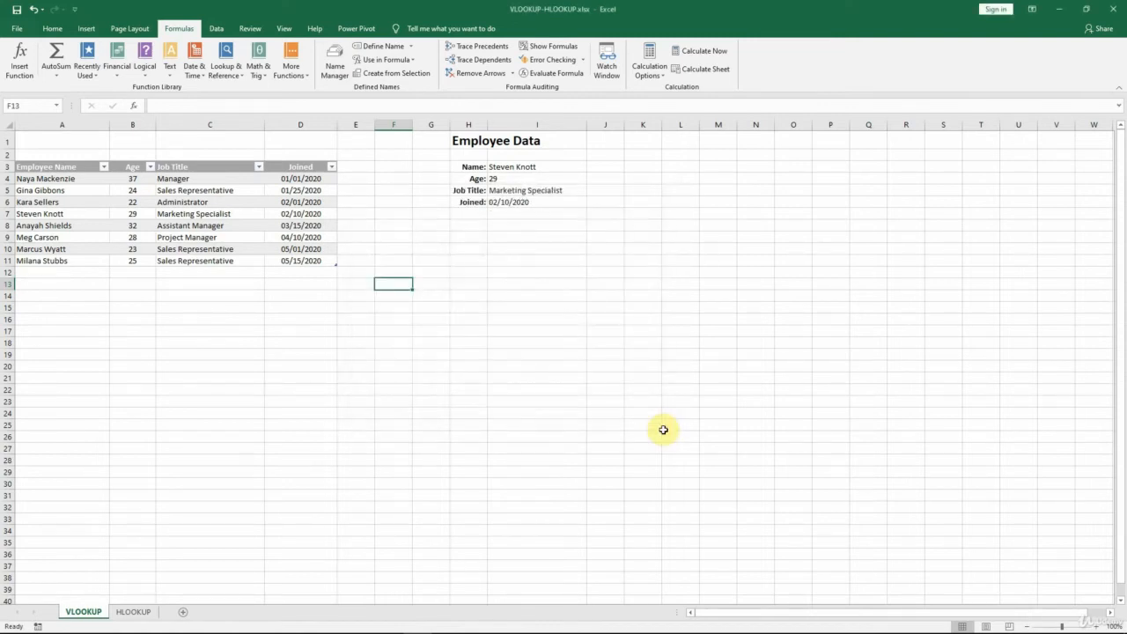
# Change the list validation source of the name cell I3 to =EmployeeNames.
pyautogui.click(572, 168)
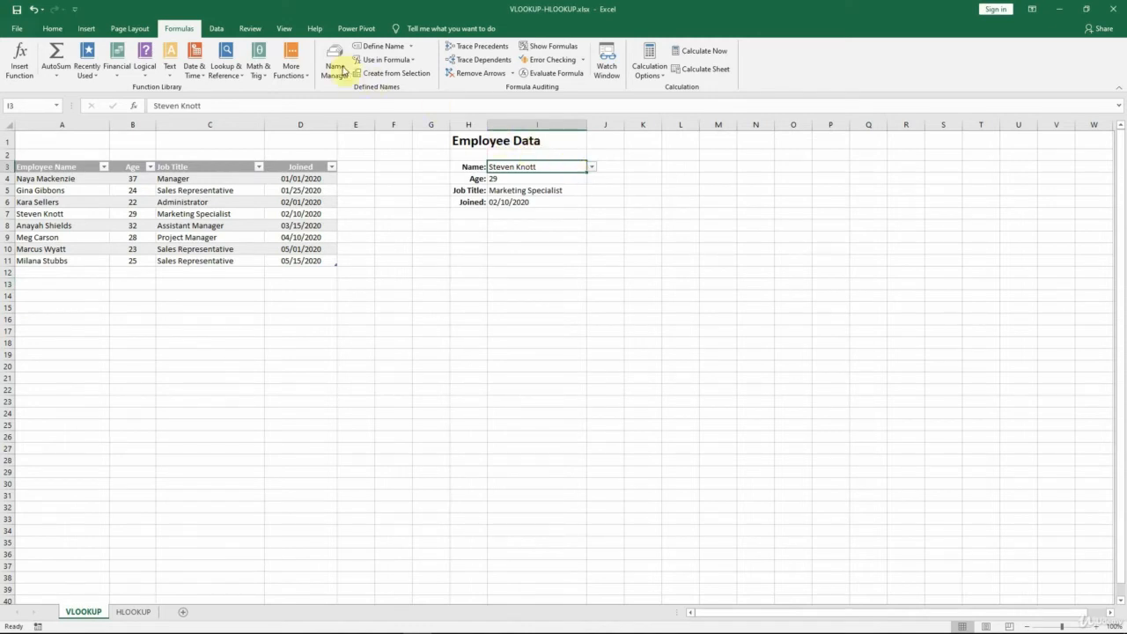
pyautogui.click(227, 30)
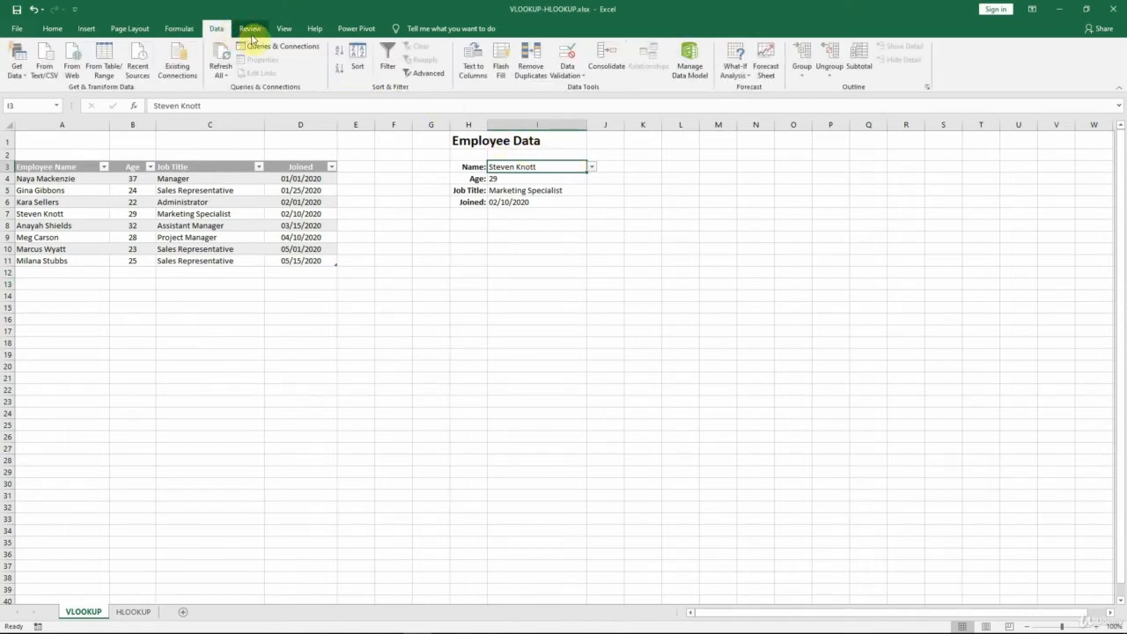
pyautogui.click(568, 60)
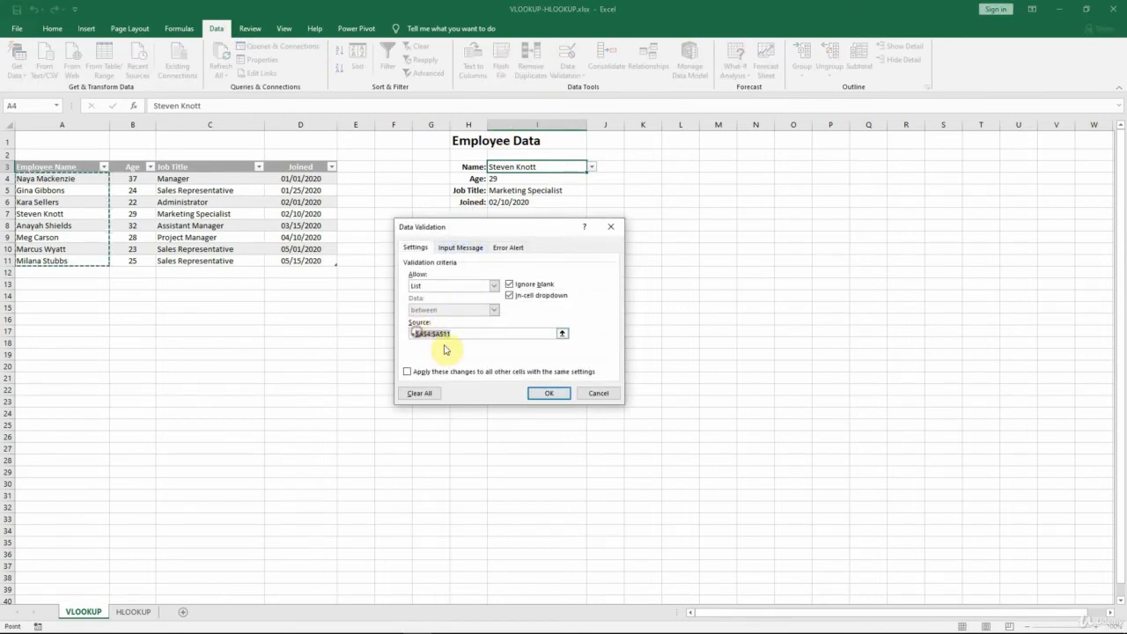
pyautogui.write('EmployeeN')
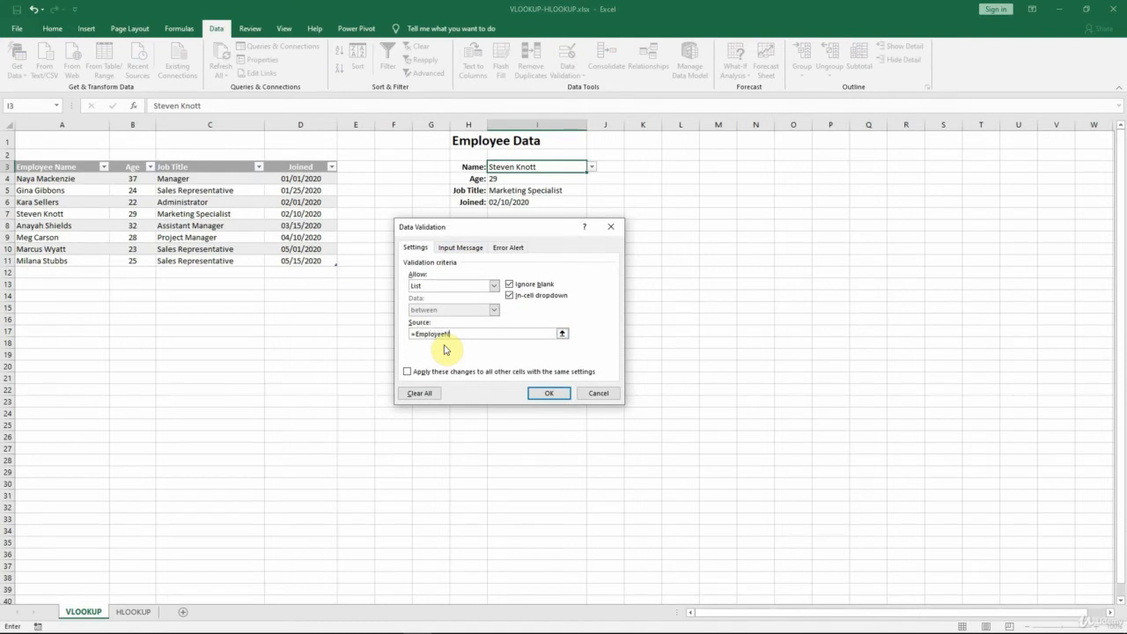
pyautogui.write('ames')
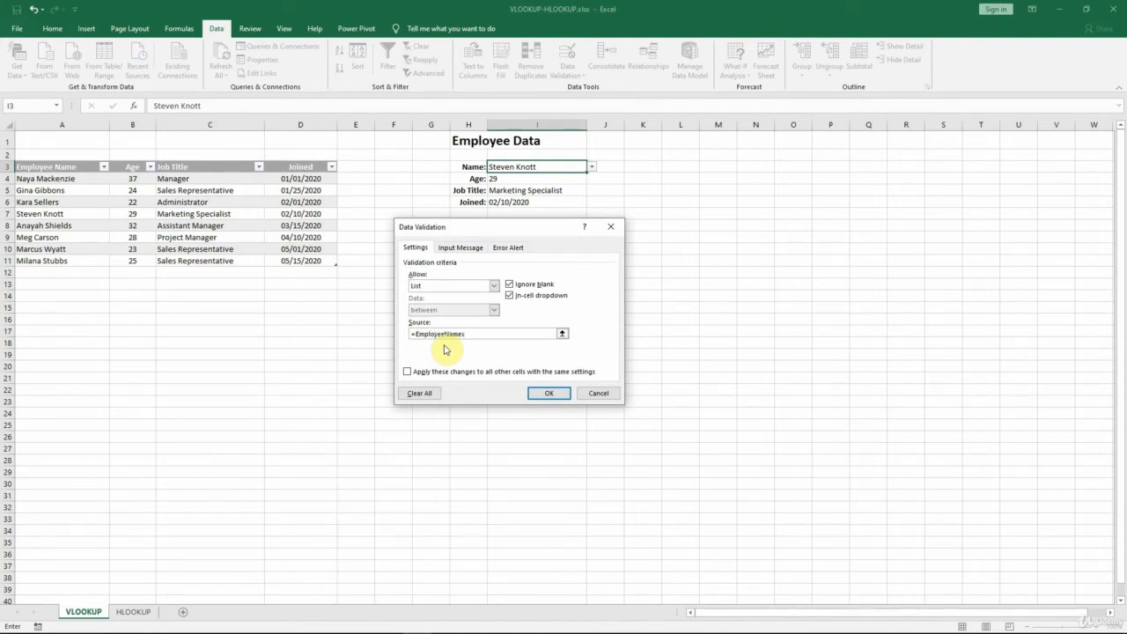
pyautogui.click(560, 392)
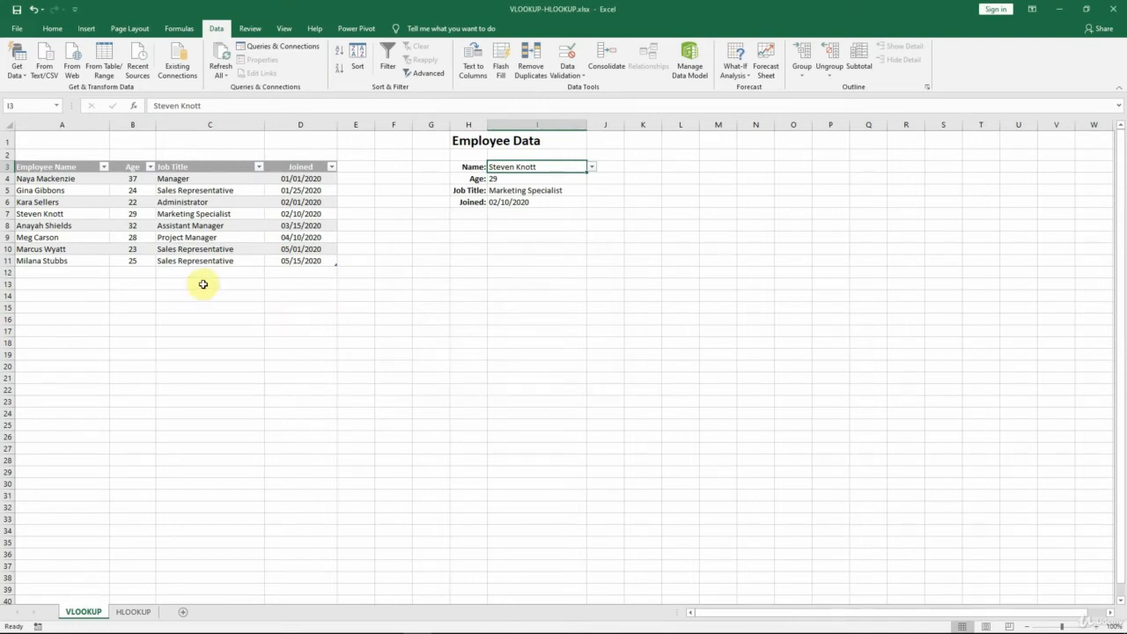
# Add a new employee in row 12 with their full name, age 20, job title Trainee and joined date 6/1/2020.
pyautogui.click(44, 273)
pyautogui.write('Nola')
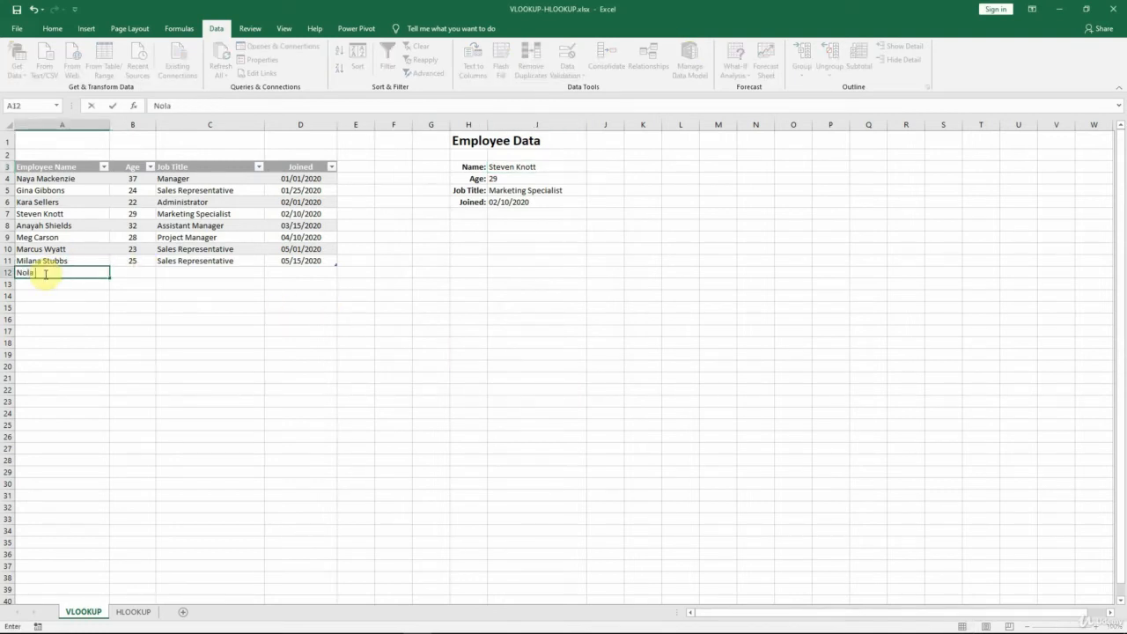
pyautogui.write(' Mathis')
pyautogui.press('Tab')
pyautogui.write('20')
pyautogui.press('Tab')
pyautogui.write('Trainee')
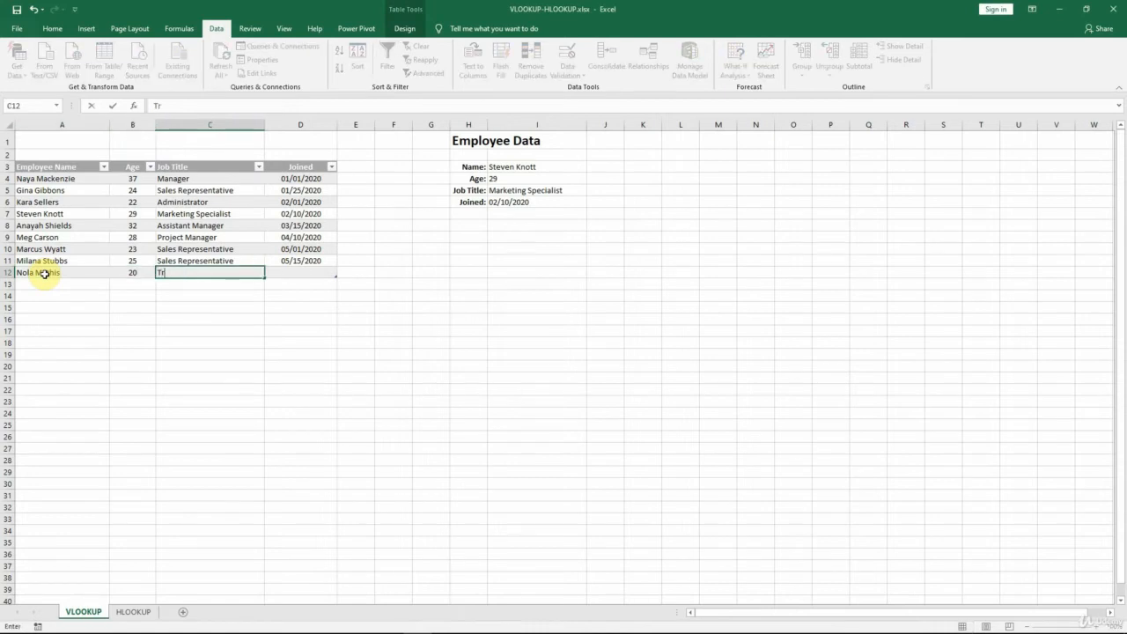
pyautogui.press('Tab')
pyautogui.write('6/1/2020')
pyautogui.press('Return')
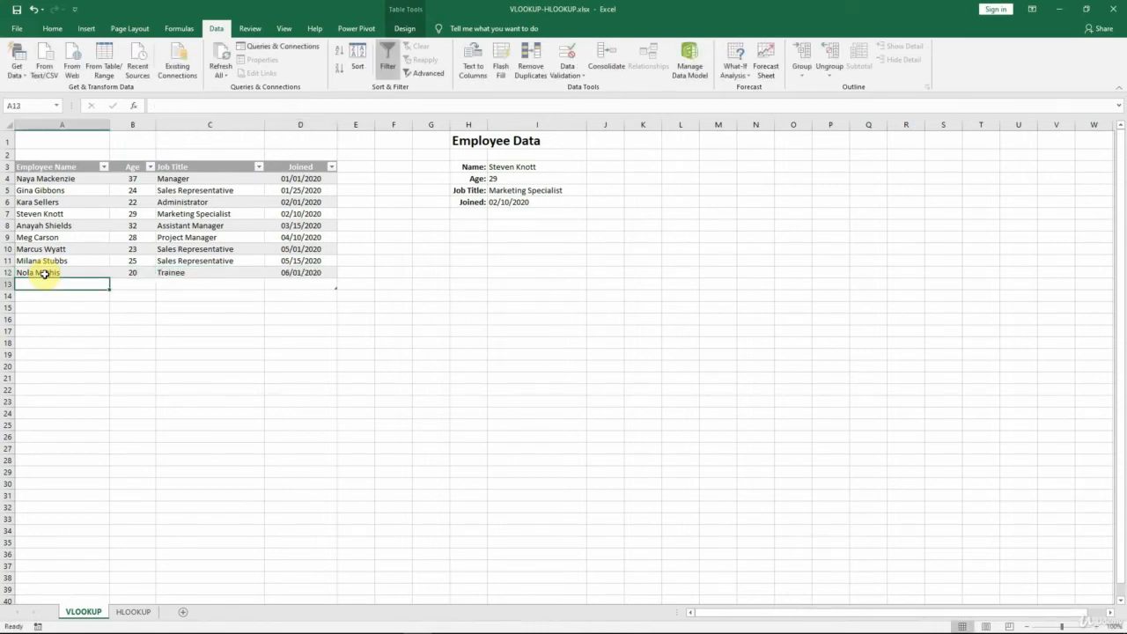
# Choose the newly added employee in the I3 drop-down and inspect the table range in the Age VLOOKUP formula.
pyautogui.click(557, 167)
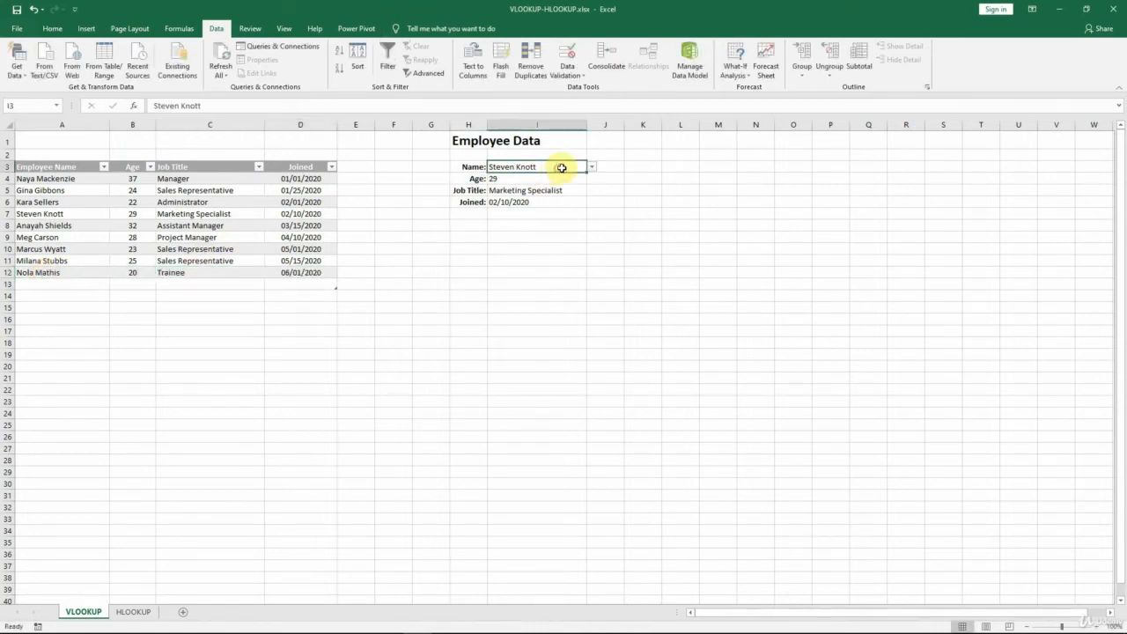
pyautogui.click(593, 168)
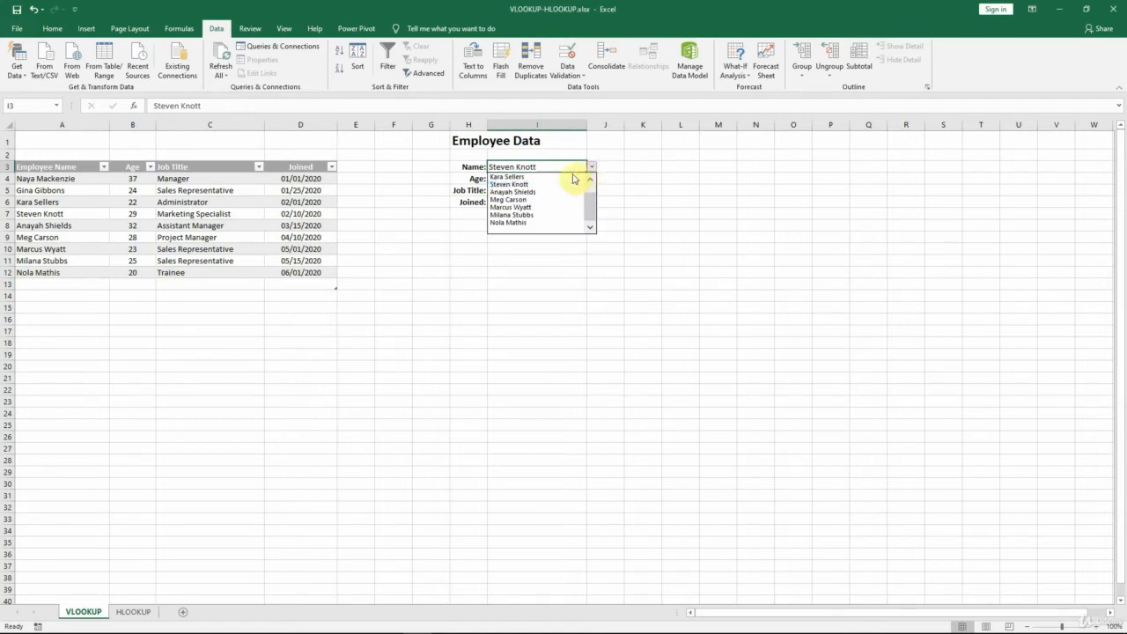
pyautogui.click(540, 223)
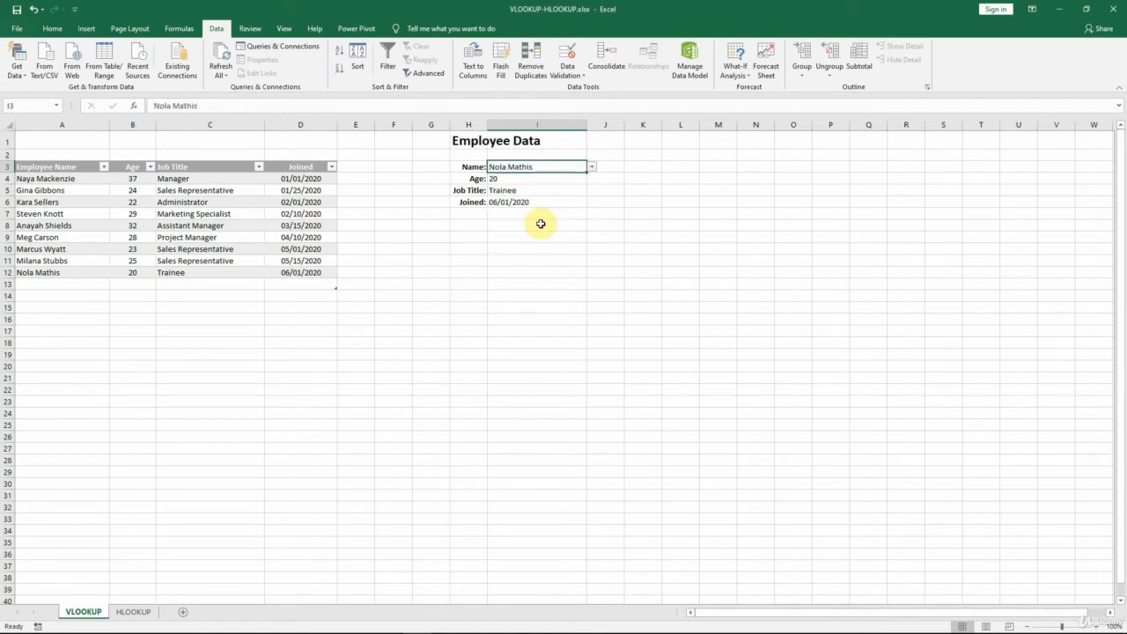
pyautogui.doubleClick(522, 178)
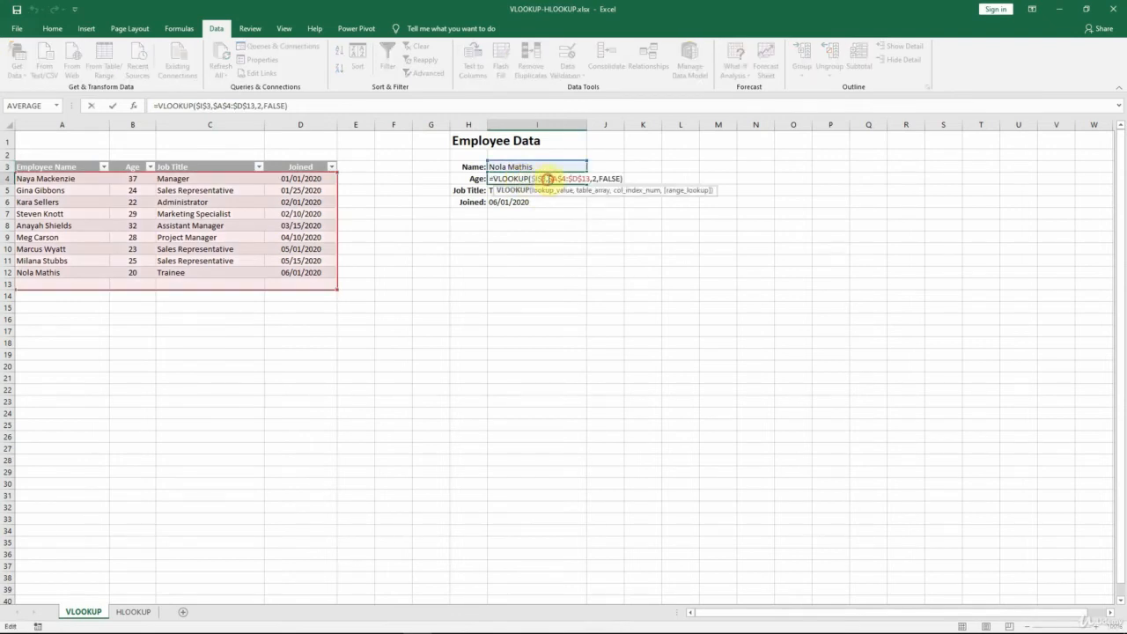
pyautogui.moveTo(548, 178); pyautogui.dragTo(589, 180)
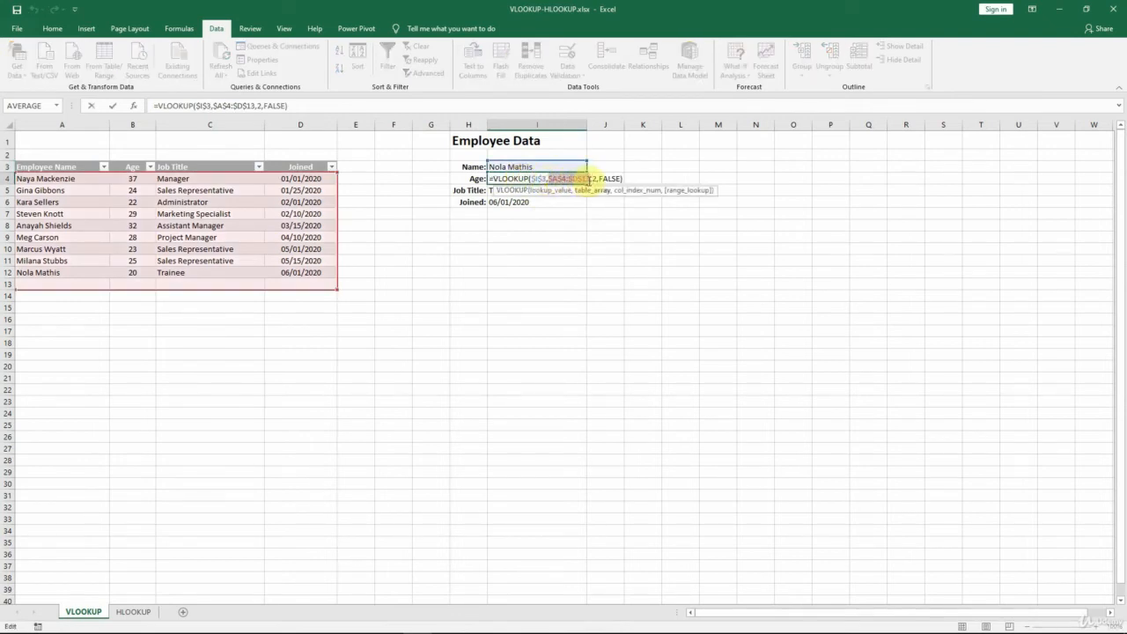
pyautogui.press('Escape')
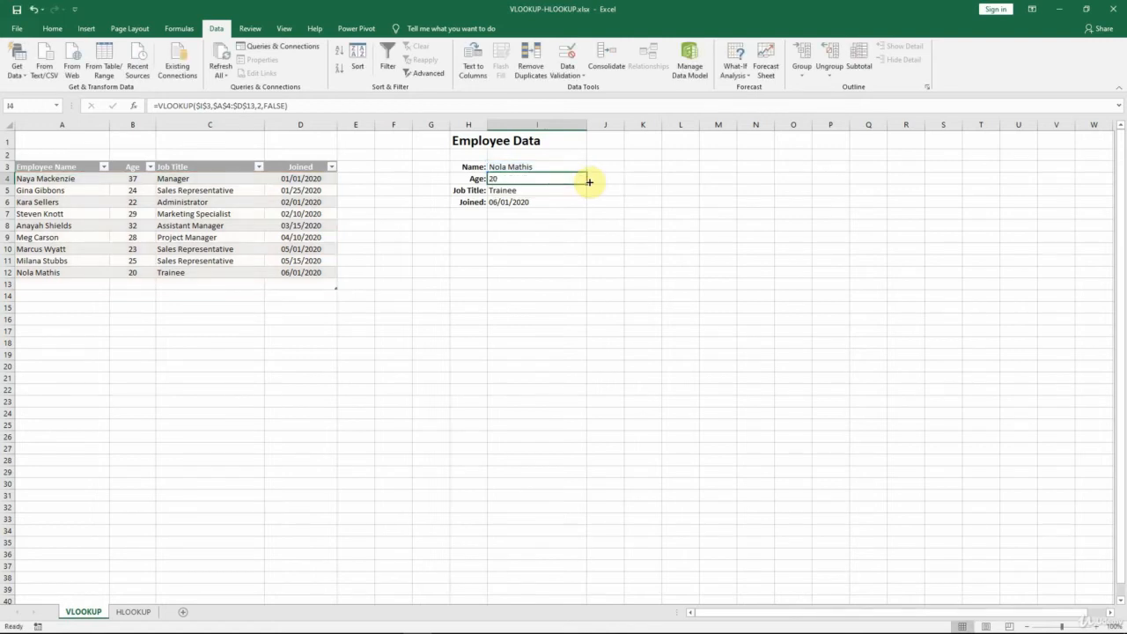
# Shrink the employee table to end at row 12, and check the I3 name list for blank entries.
pyautogui.click(583, 168)
pyautogui.click(590, 167)
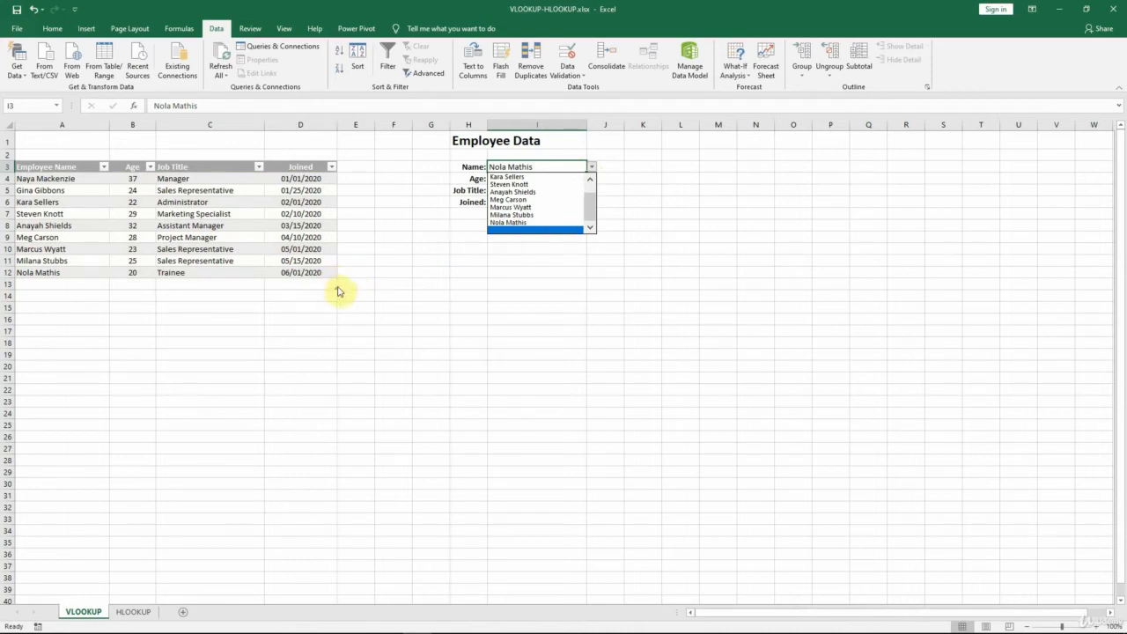
pyautogui.press('Escape')
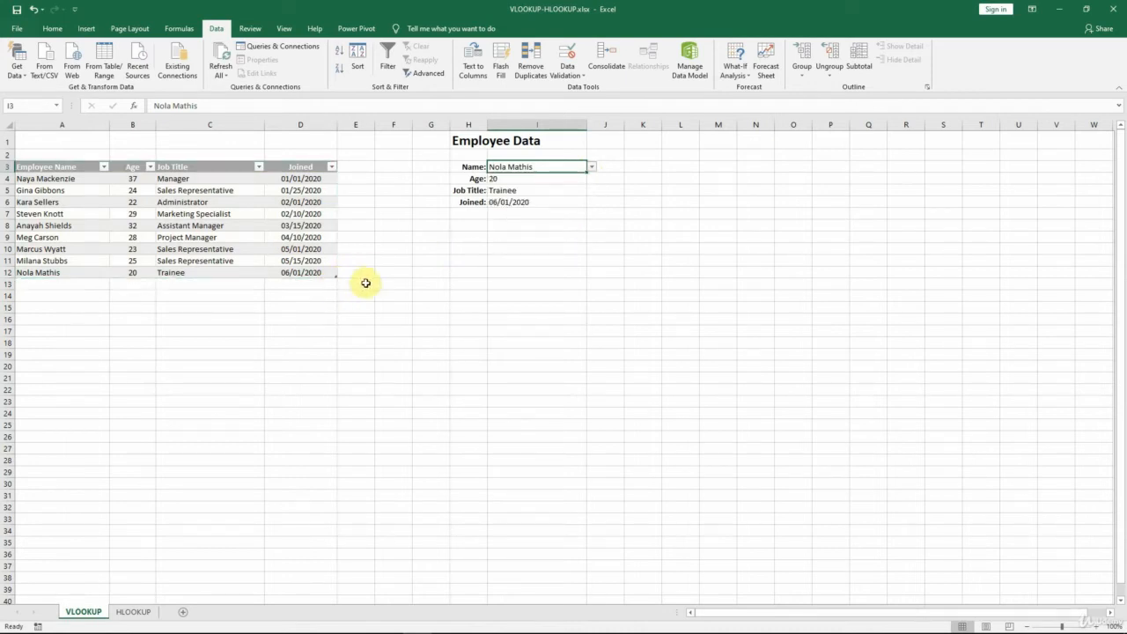
pyautogui.click(590, 168)
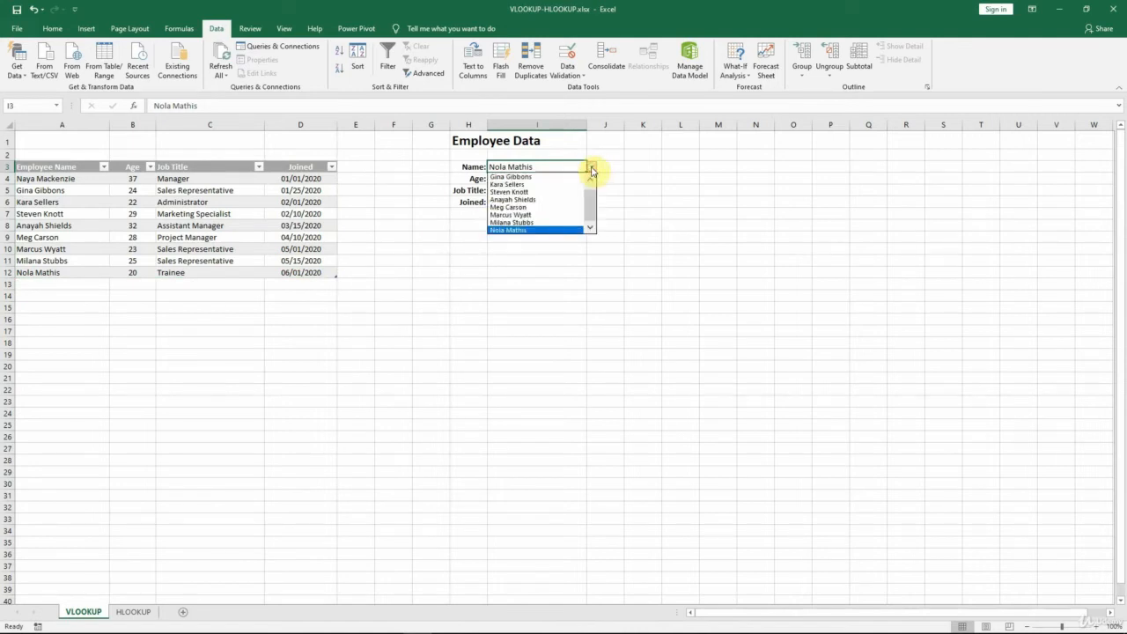
pyautogui.moveTo(592, 205)
pyautogui.mouseDown()
pyautogui.moveTo(593, 194)
pyautogui.moveTo(592, 214)
pyautogui.mouseUp()
pyautogui.click(354, 287)
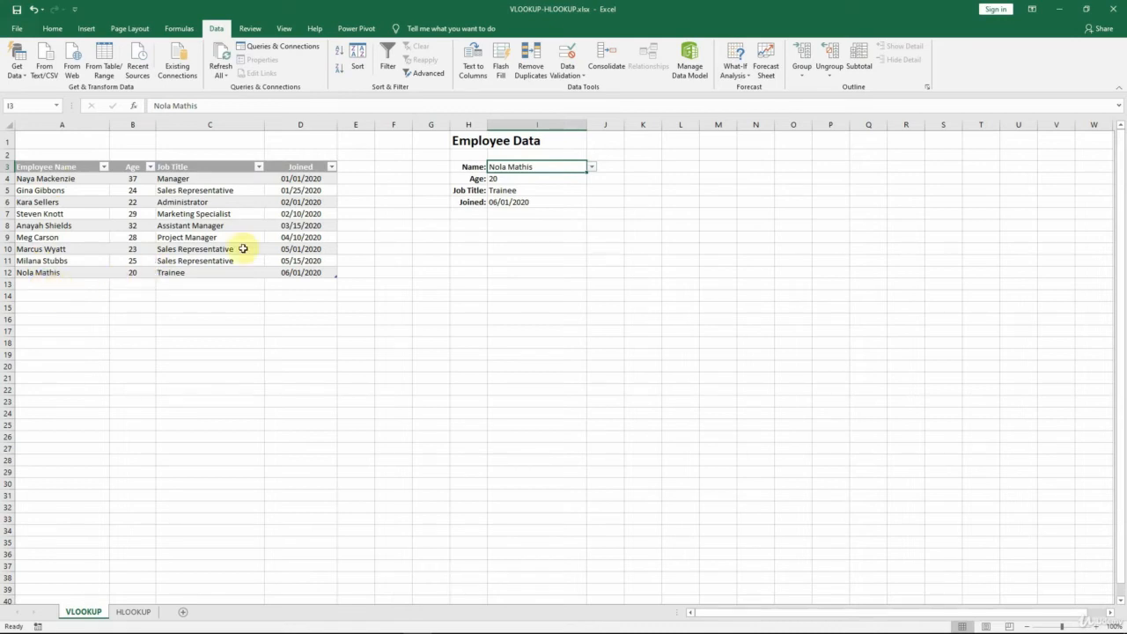
# Clear the name in I3 and wrap the Age VLOOKUP in I4 in IFERROR with "-" as the error value.
pyautogui.press('Delete')
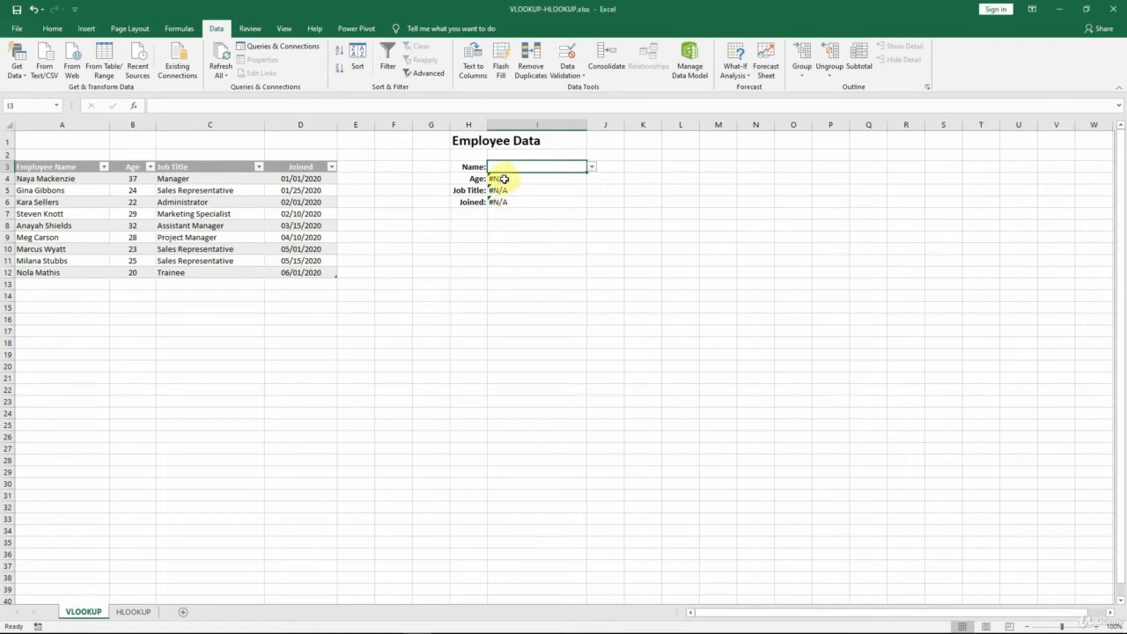
pyautogui.click(498, 177)
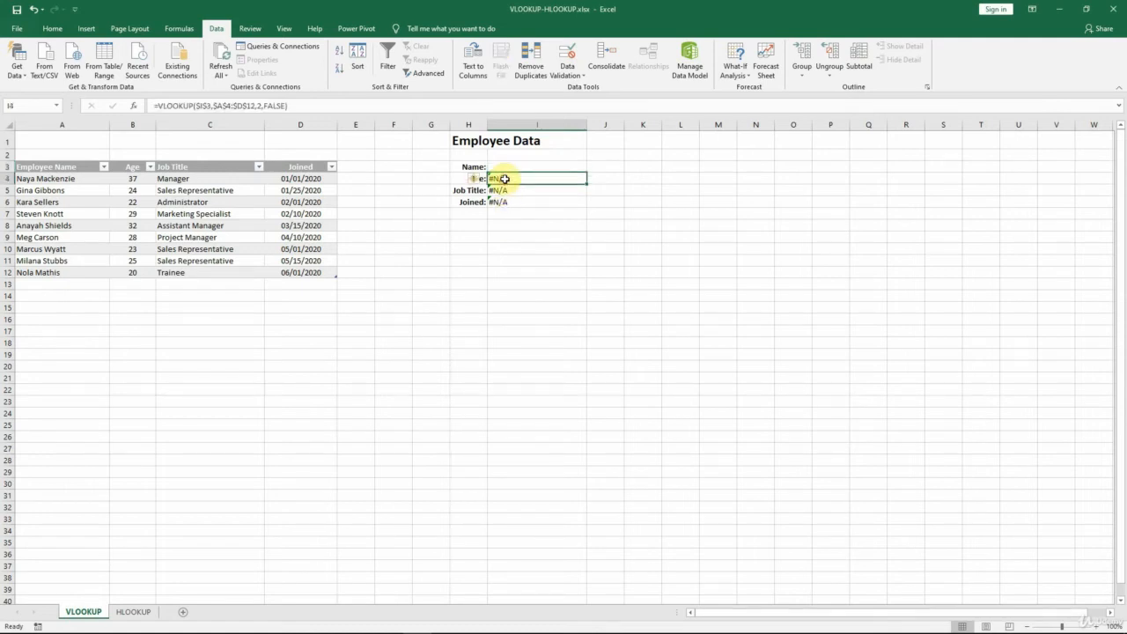
pyautogui.click(158, 106)
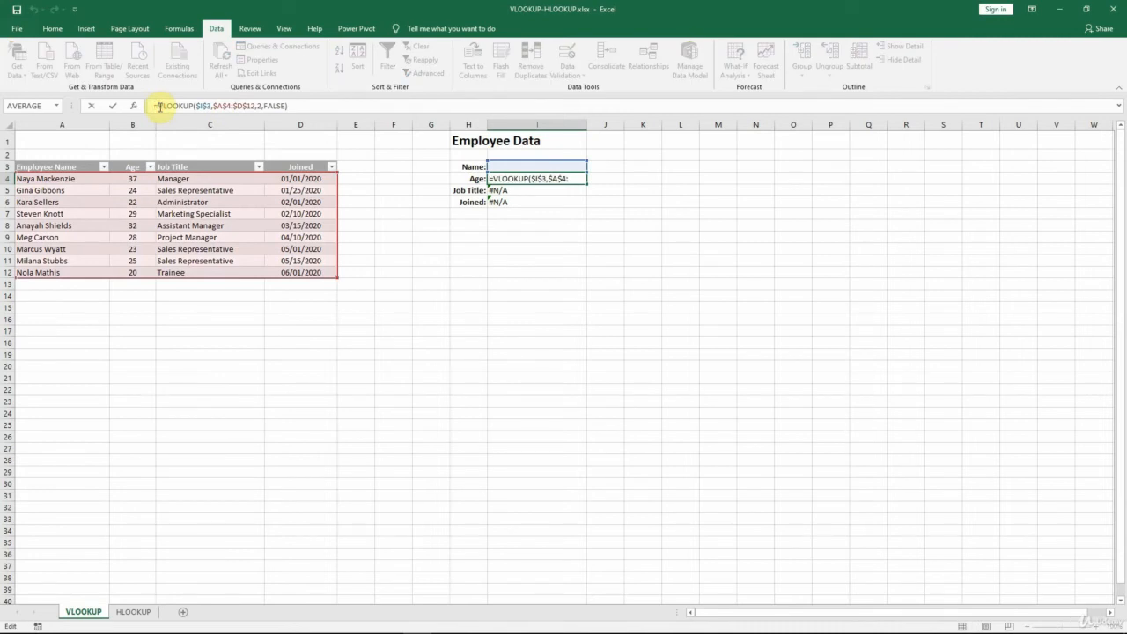
pyautogui.write('IFE')
pyautogui.press('Tab')
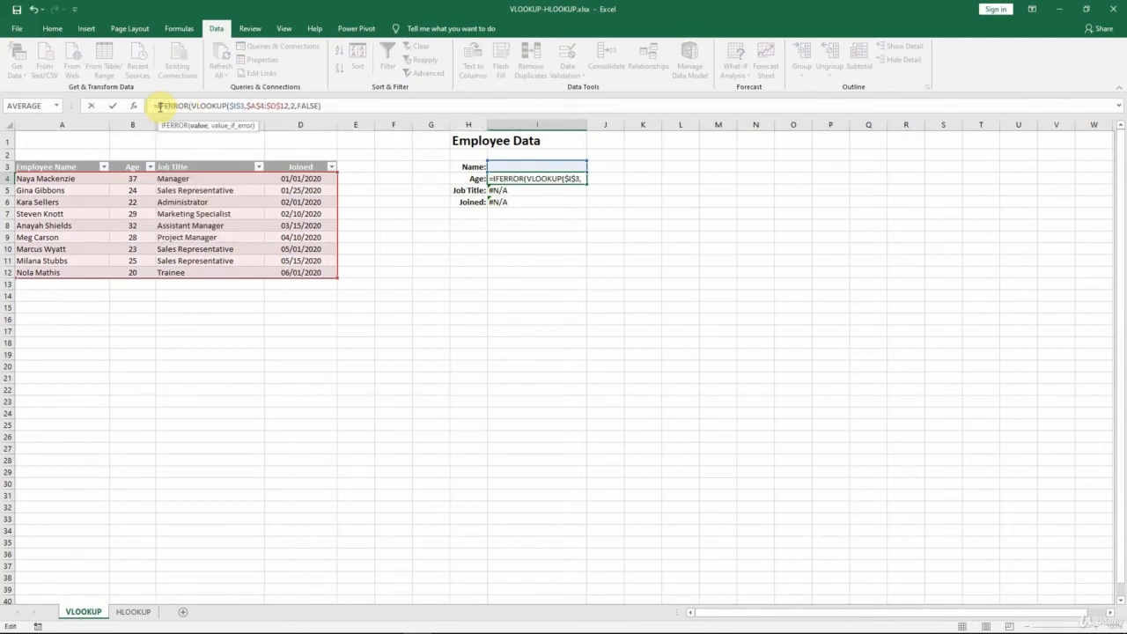
pyautogui.click(332, 106)
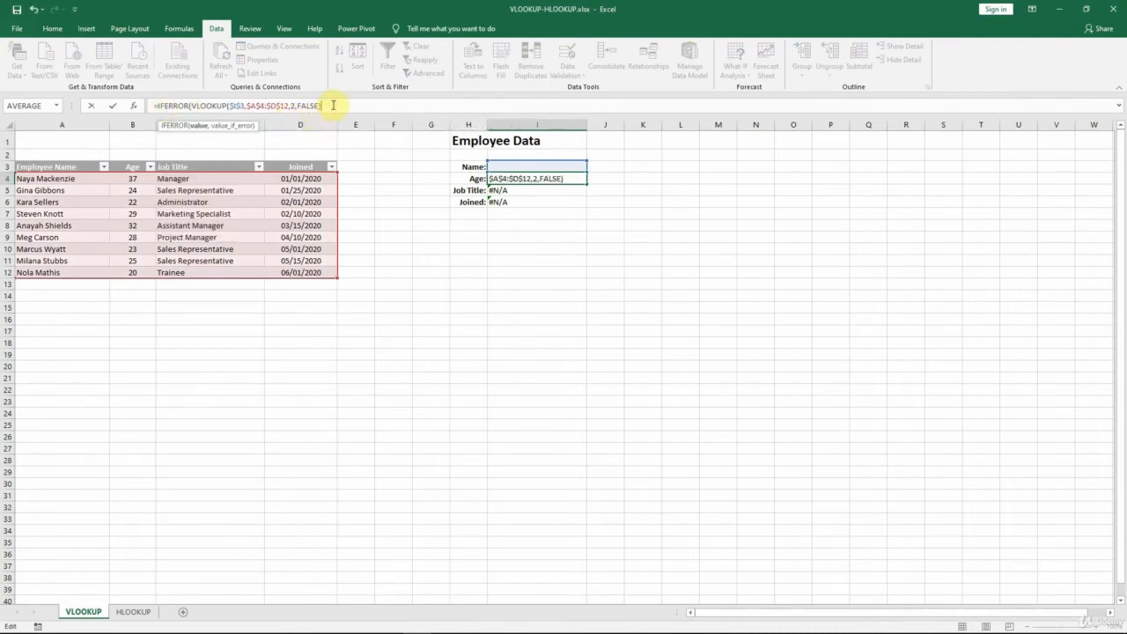
pyautogui.write(',"-")')
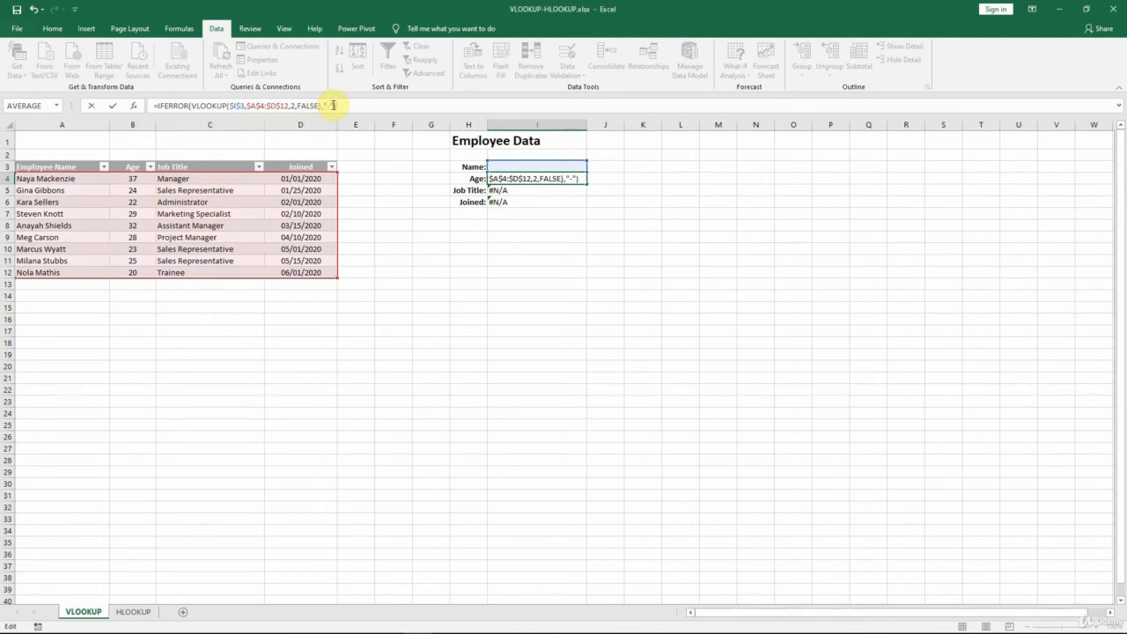
pyautogui.press('Return')
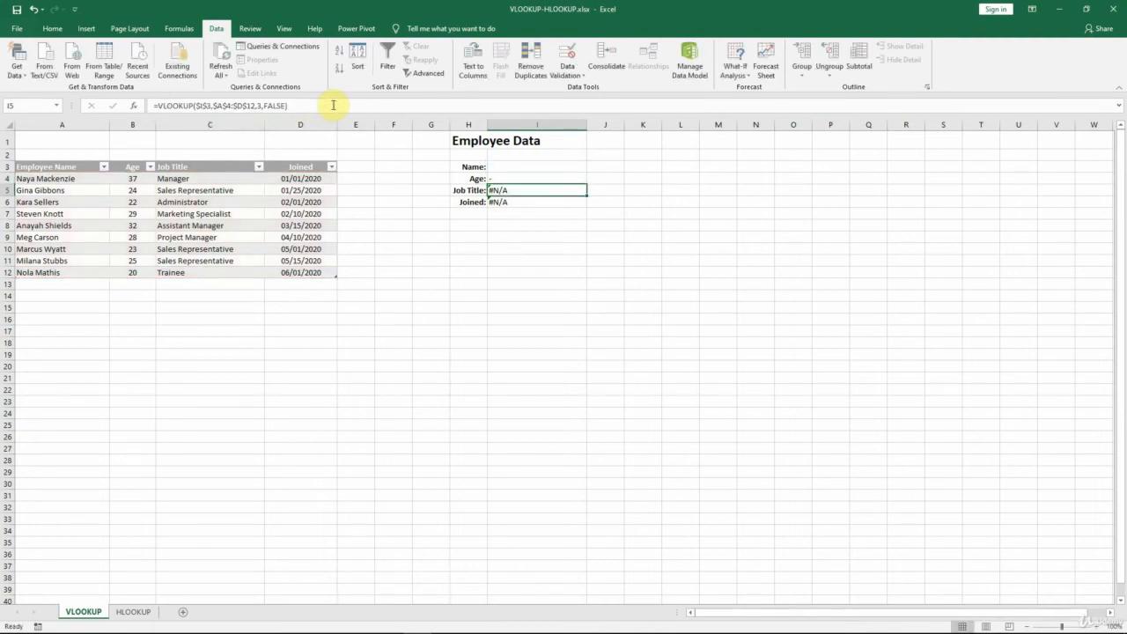
# Wrap the Job Title VLOOKUP in I5 in IFERROR, returning "-" on an error.
pyautogui.click(163, 107)
pyautogui.write('IFERROR(')
pyautogui.click(331, 105)
pyautogui.write(',"')
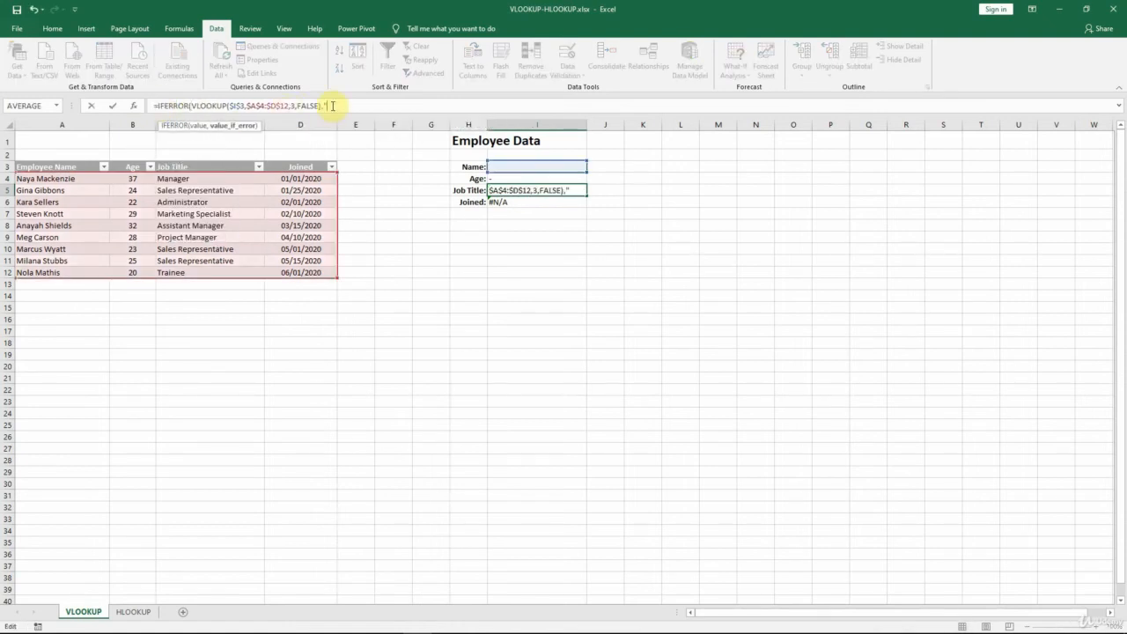
pyautogui.write('-")')
pyautogui.press('Return')
# Wrap the Joined VLOOKUP in I6 in IFERROR, returning "-" on an error.
pyautogui.click(159, 106)
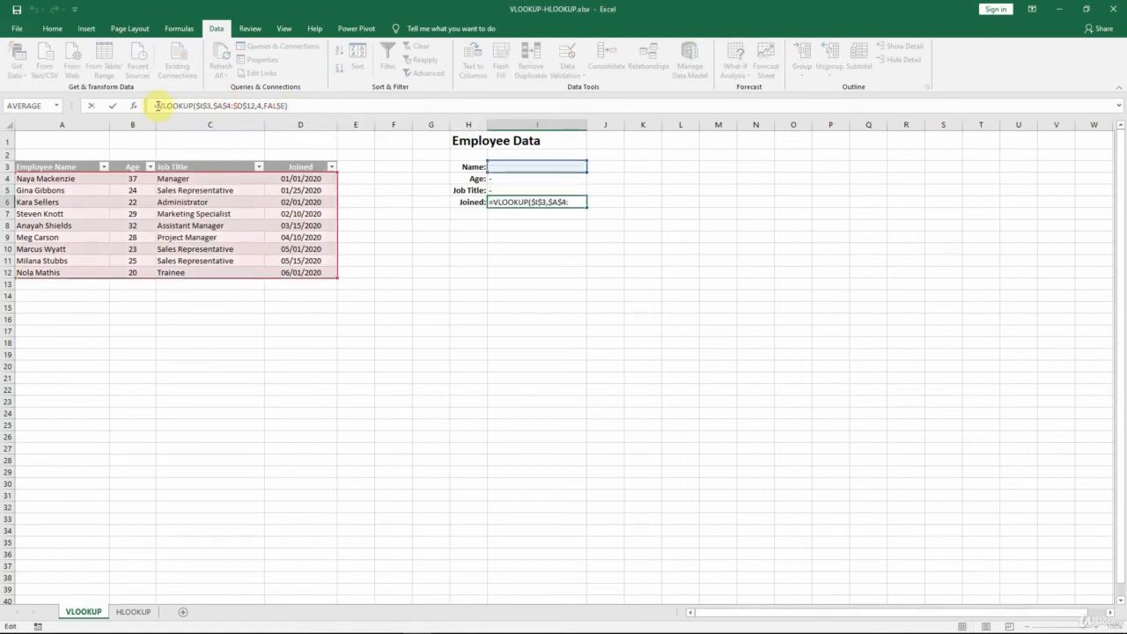
pyautogui.write('IFERROR(')
pyautogui.press('End')
pyautogui.write(',"-"')
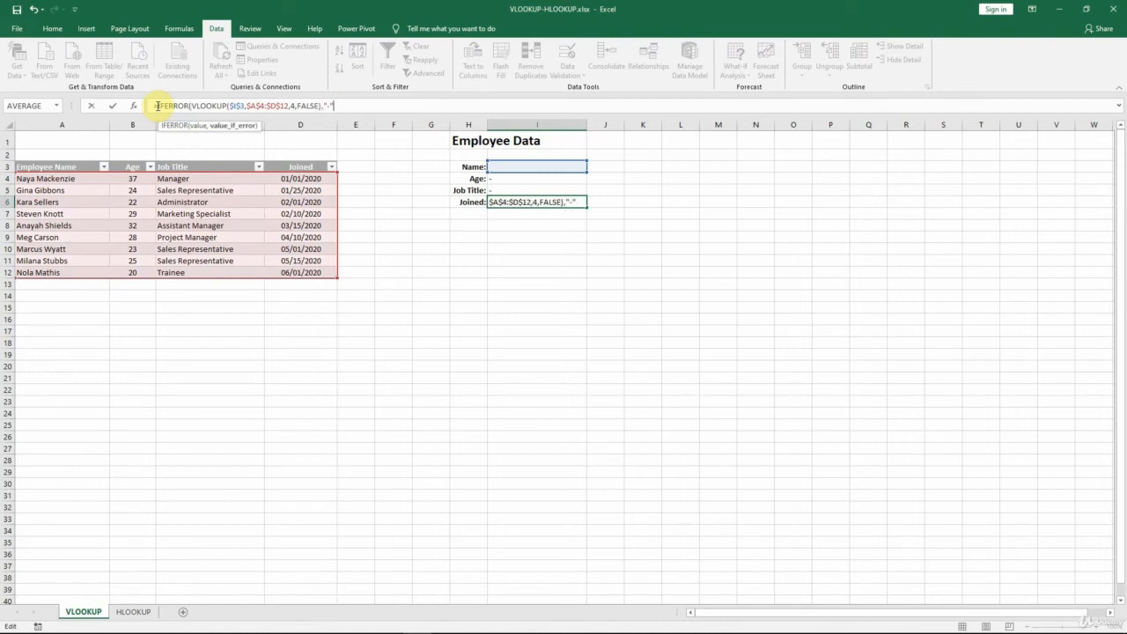
pyautogui.write(')')
pyautogui.press('Return')
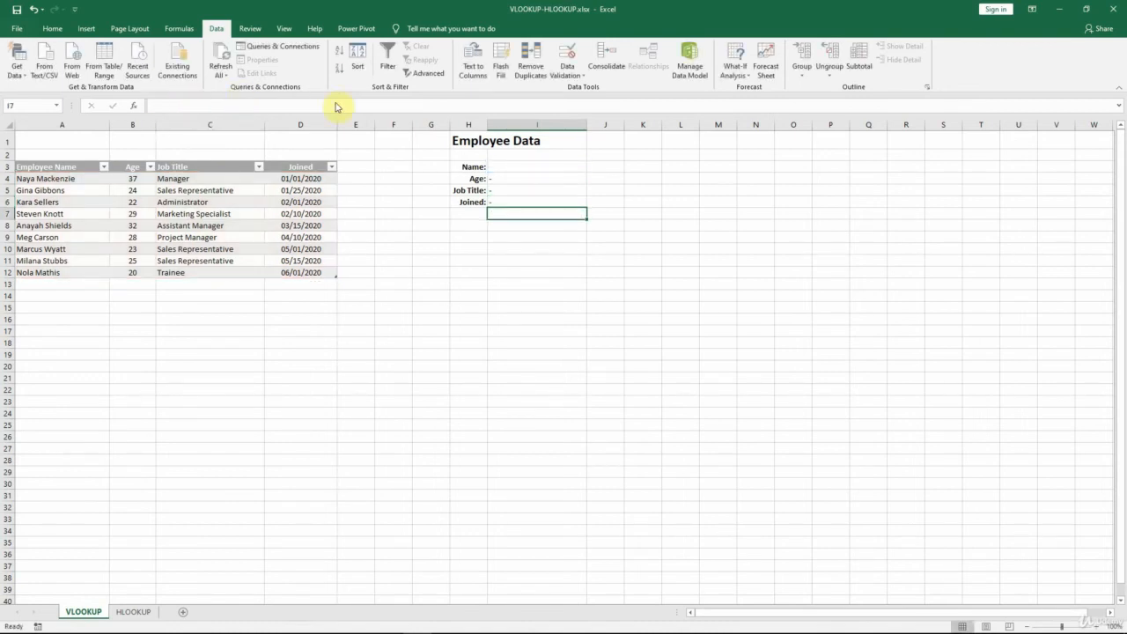
# Choose the first employee from the name drop-down in I3 to test the lookup formulas.
pyautogui.click(580, 166)
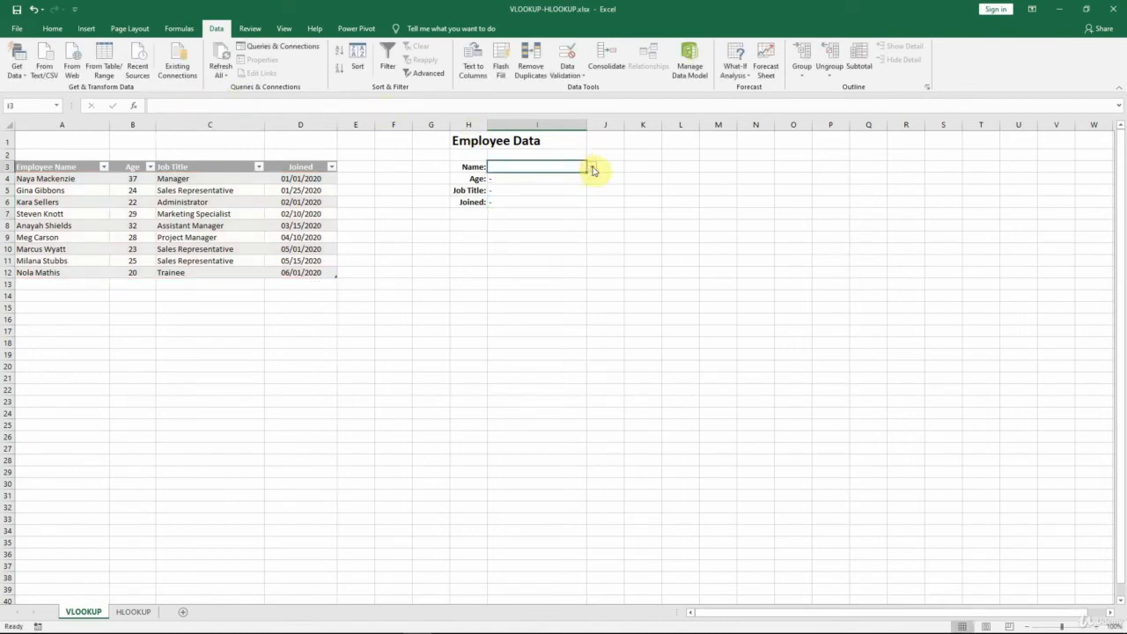
pyautogui.click(591, 166)
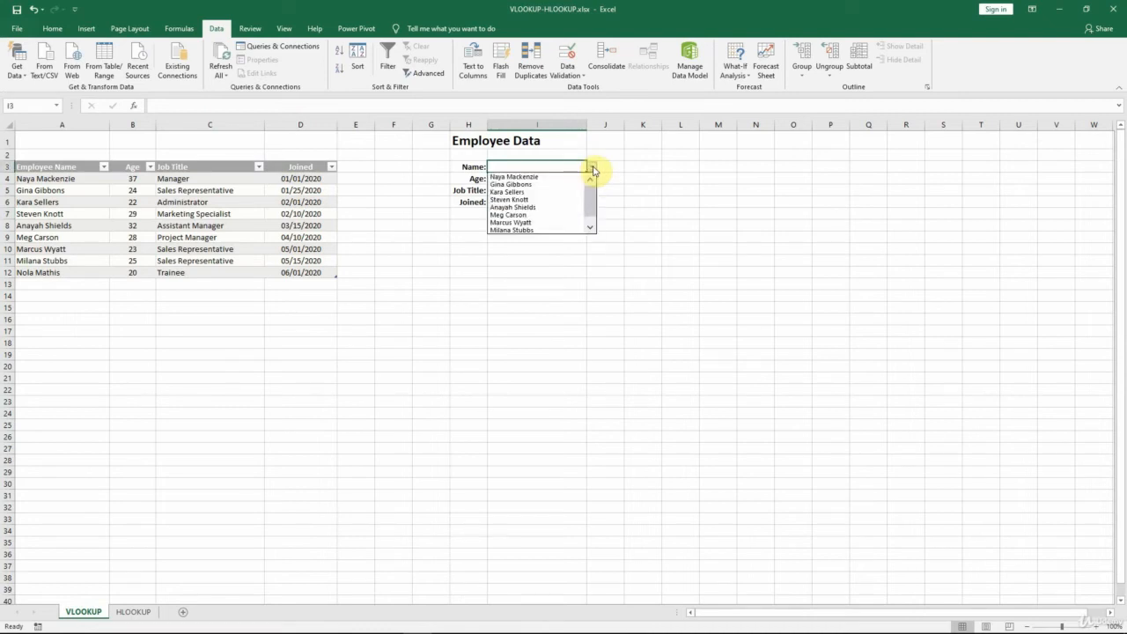
pyautogui.click(569, 177)
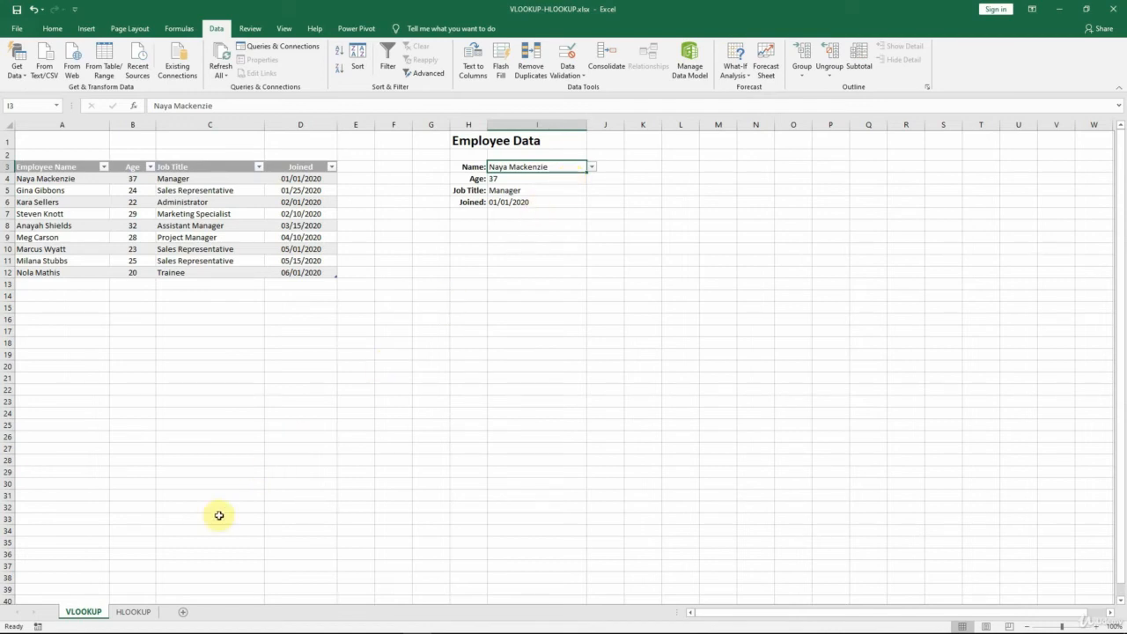
# On the HLOOKUP sheet, enter =HLOOKUP(B3,$H$2:$L$3,2,TRUE) in C3 to look up the first representative's bonus.
pyautogui.click(130, 613)
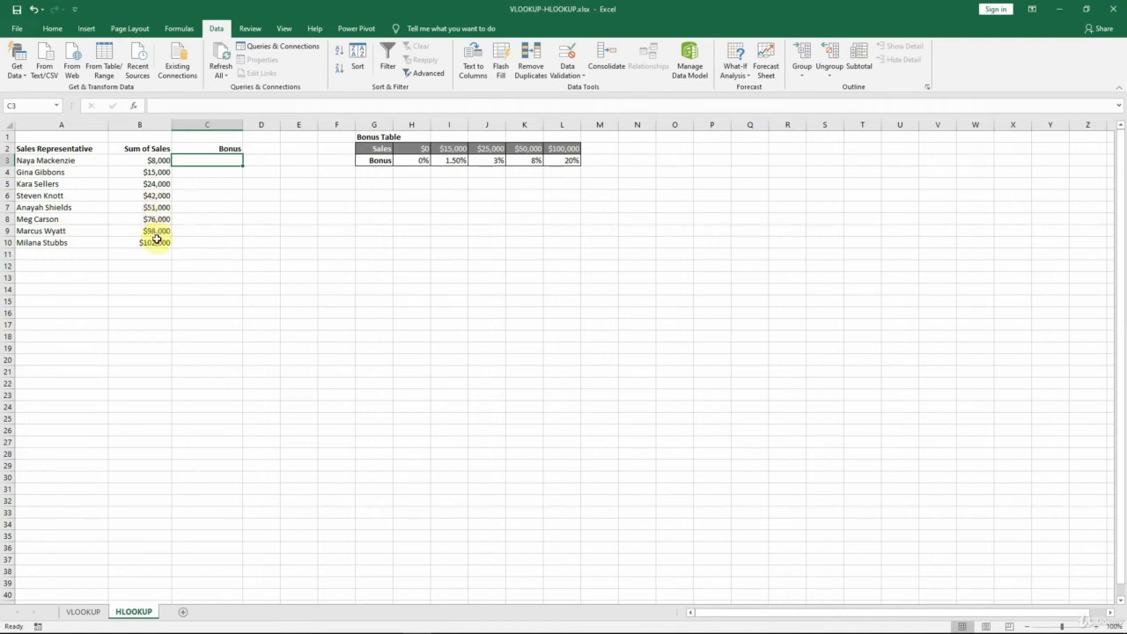
pyautogui.write('=HLOO')
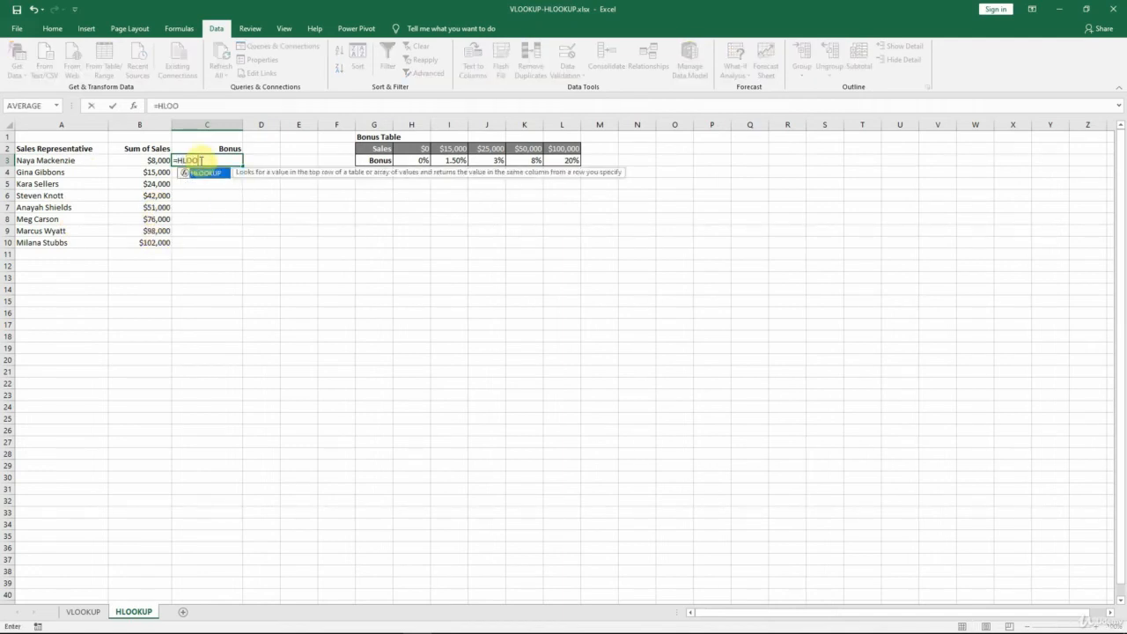
pyautogui.press('Tab')
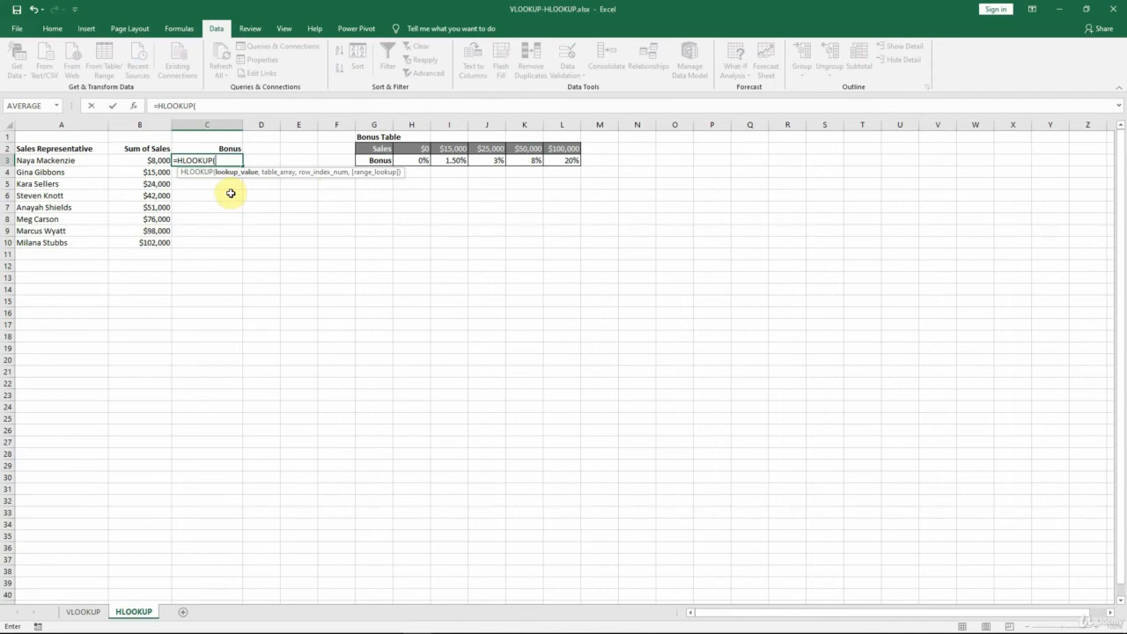
pyautogui.click(149, 159)
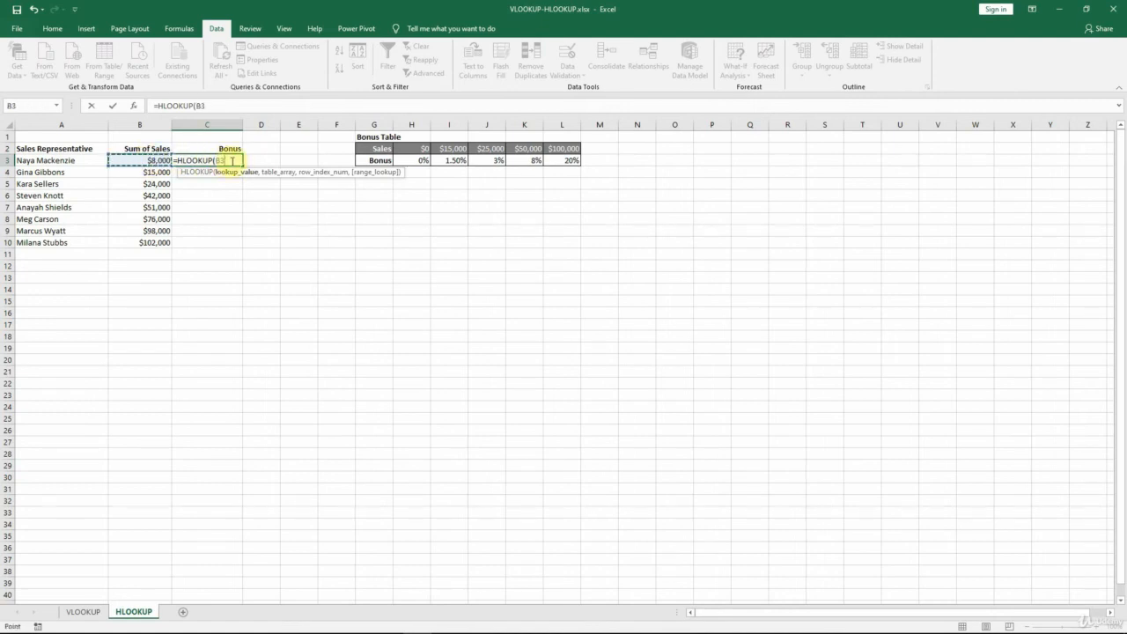
pyautogui.write(',')
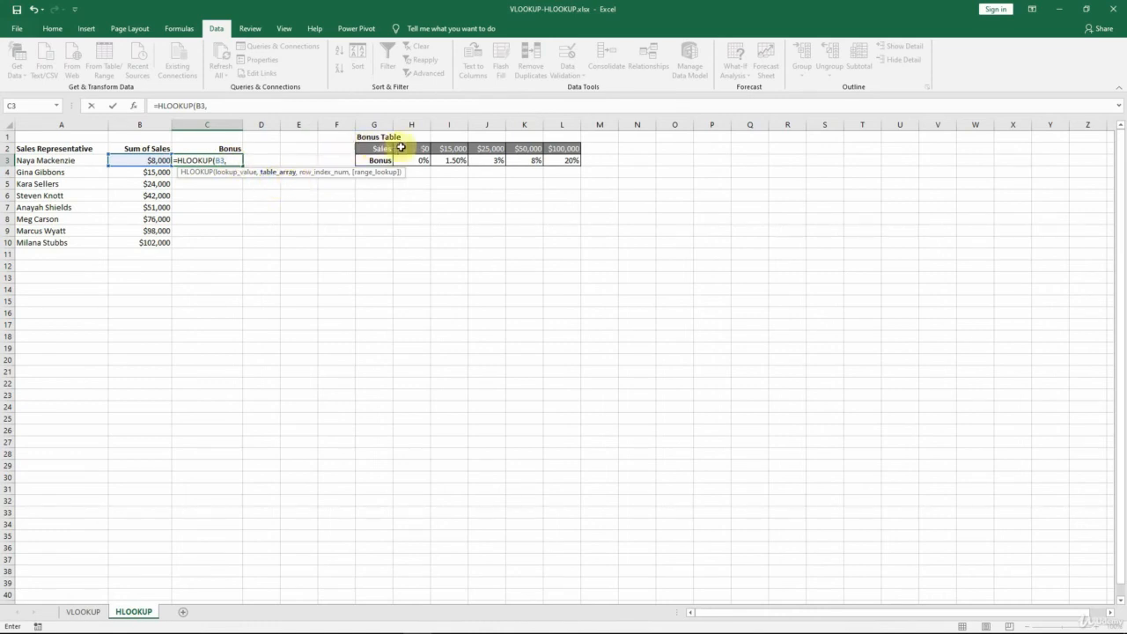
pyautogui.moveTo(398, 147); pyautogui.dragTo(569, 161)
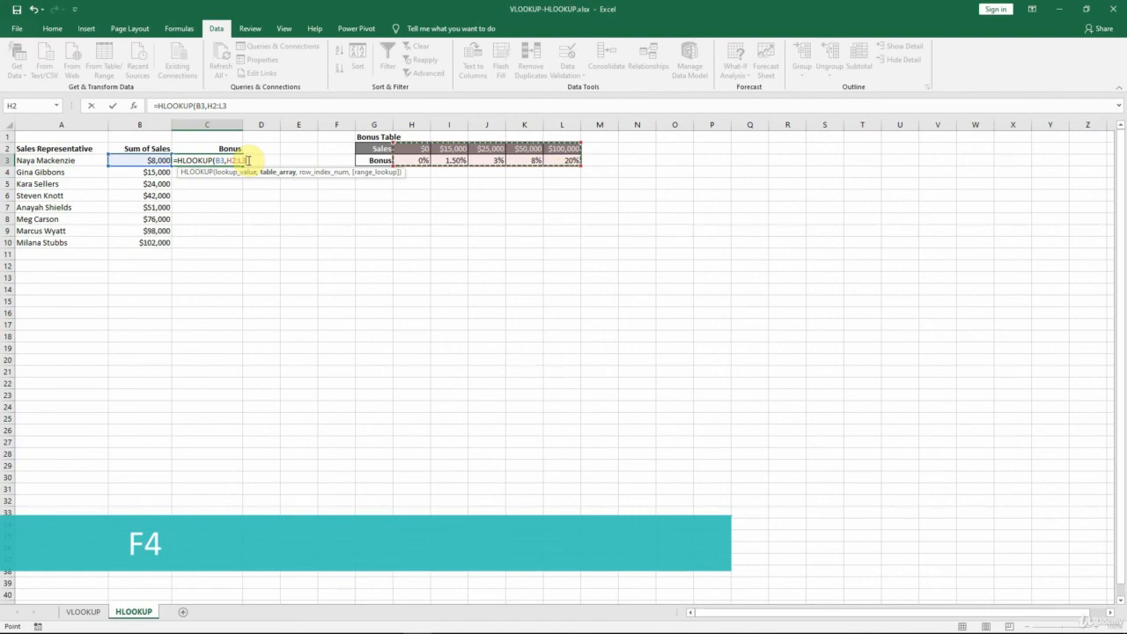
pyautogui.press('F4')
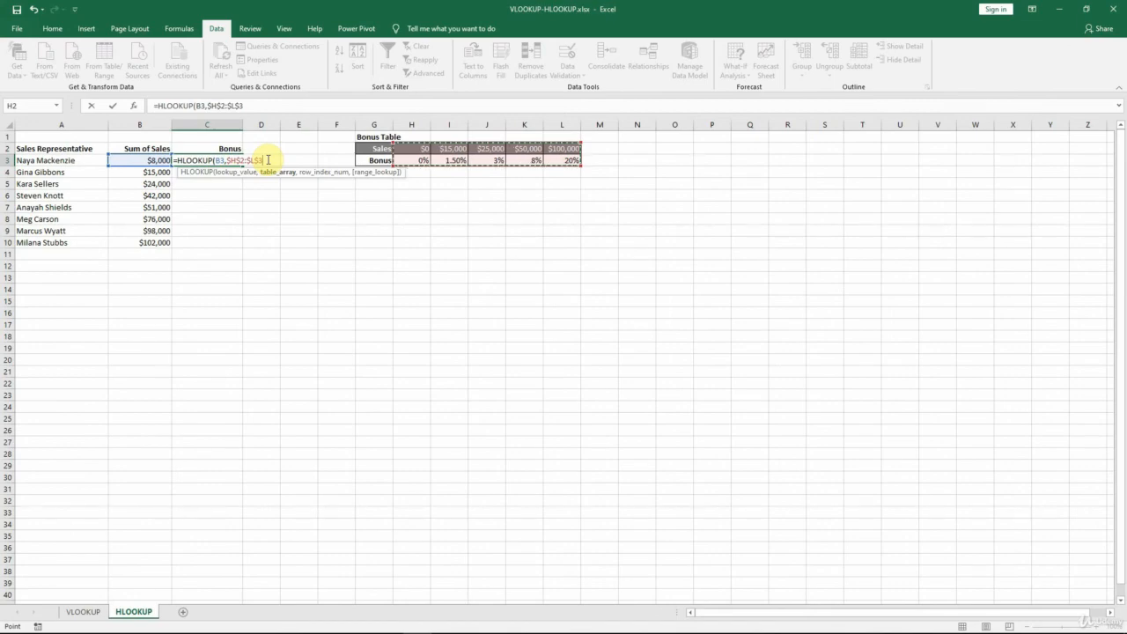
pyautogui.write(',2')
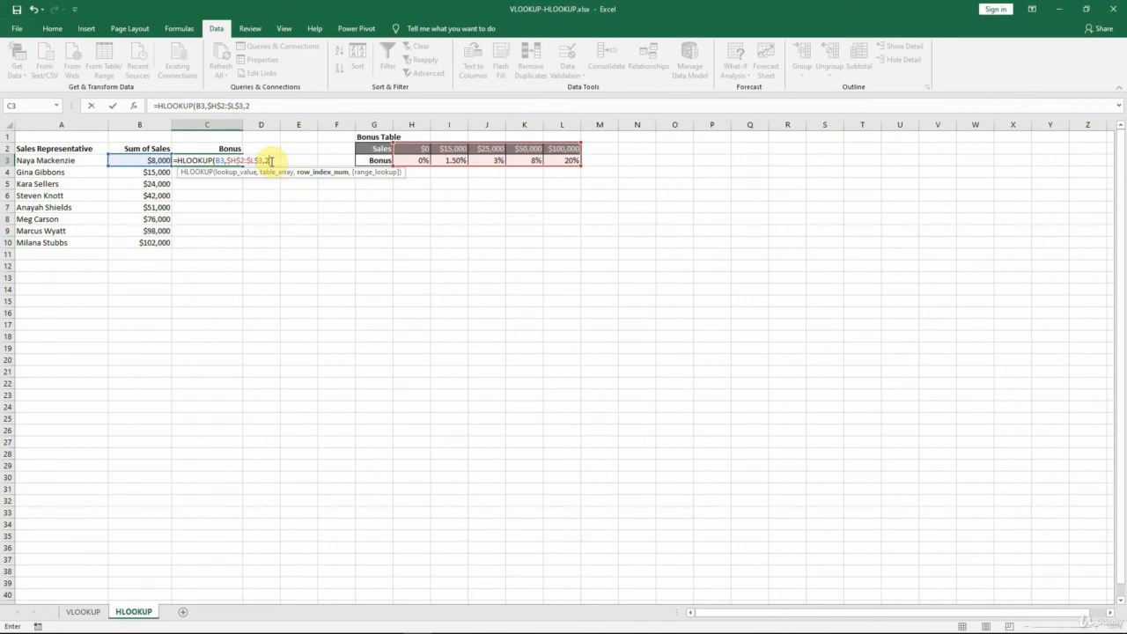
pyautogui.write(',')
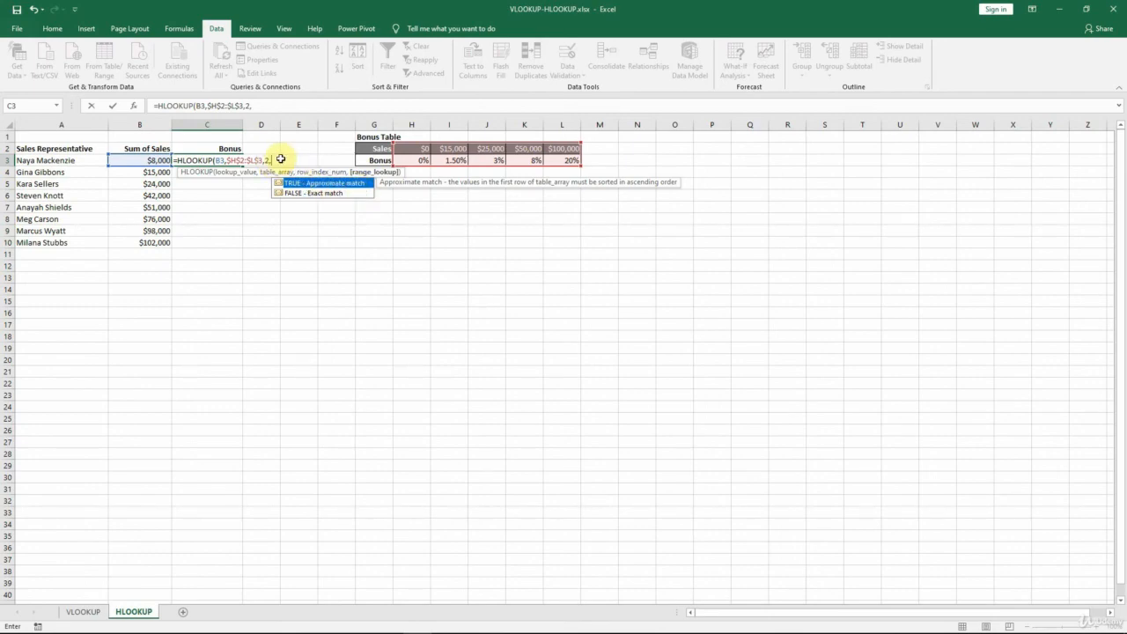
pyautogui.write('TRUE')
pyautogui.hotkey('ctrl', 'Return')
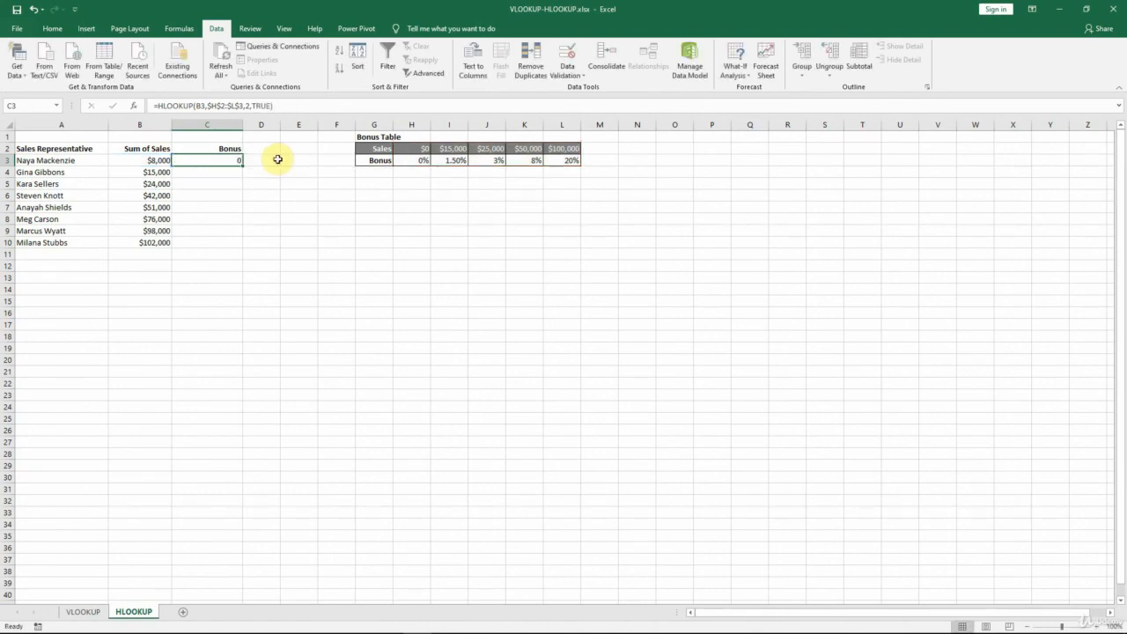
# Fill the bonus formula down through C10 and format C3:C10 as percentages with one decimal place.
pyautogui.moveTo(243, 166); pyautogui.dragTo(243, 251)
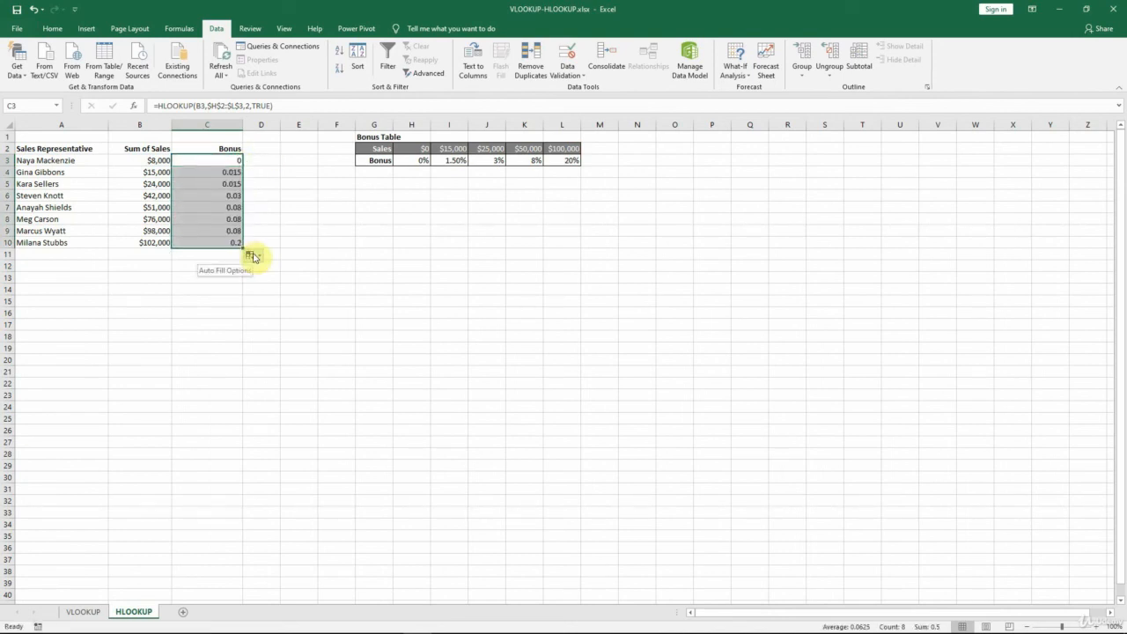
pyautogui.click(57, 30)
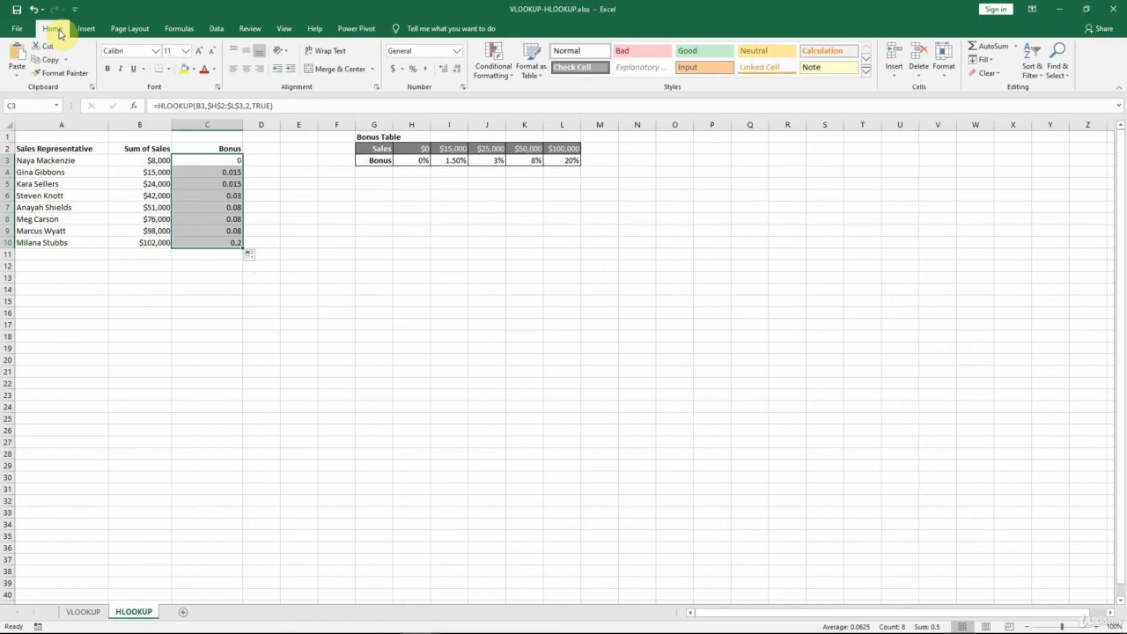
pyautogui.click(414, 70)
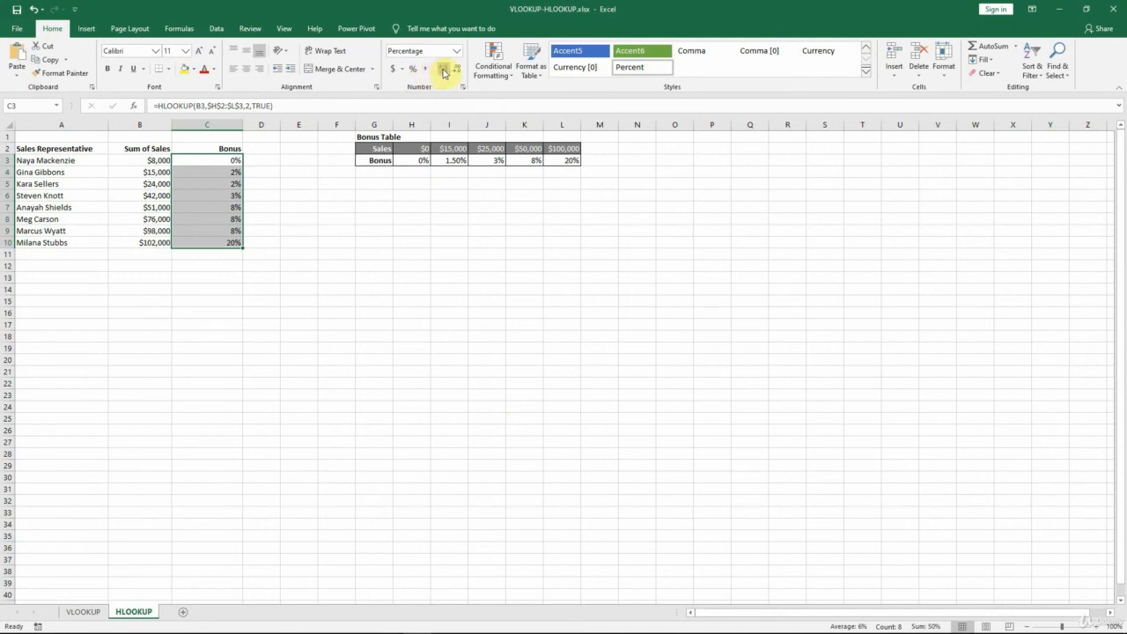
pyautogui.click(443, 70)
pyautogui.click(261, 158)
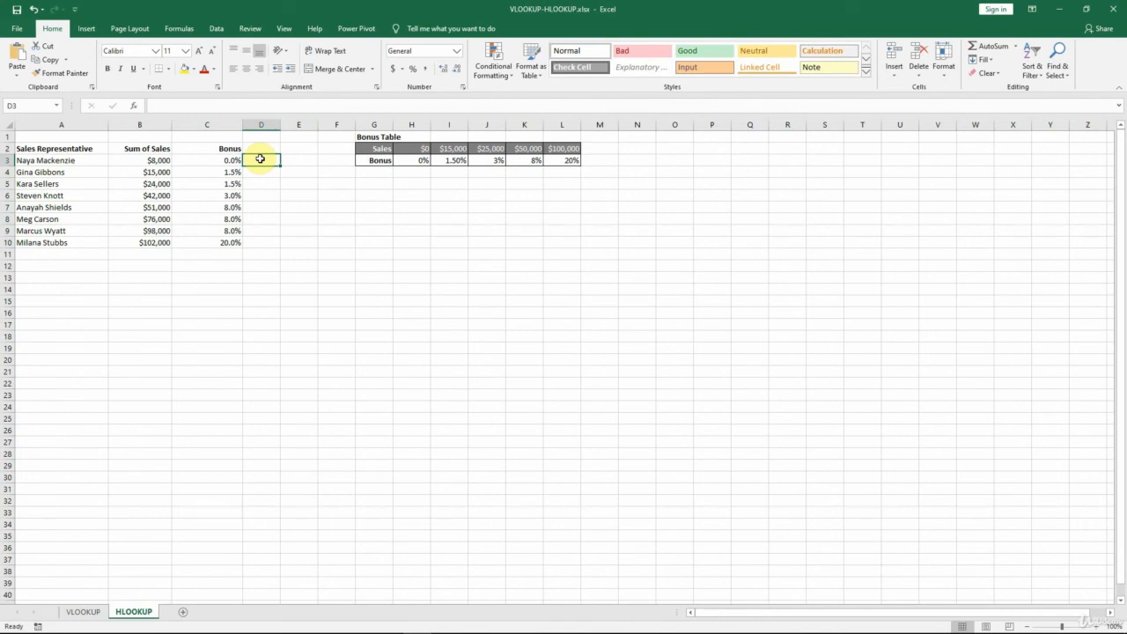
# Compare the sales in B6 and its bonus formula in C6 with the Bonus Table's sales thresholds in H2:L2.
pyautogui.click(164, 196)
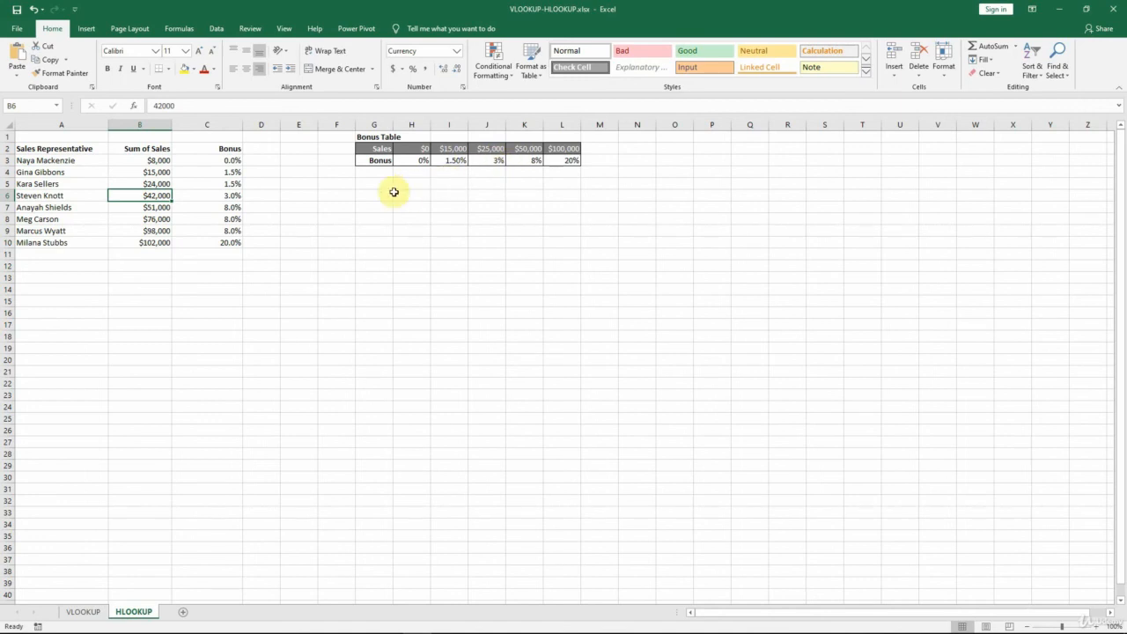
pyautogui.click(225, 197)
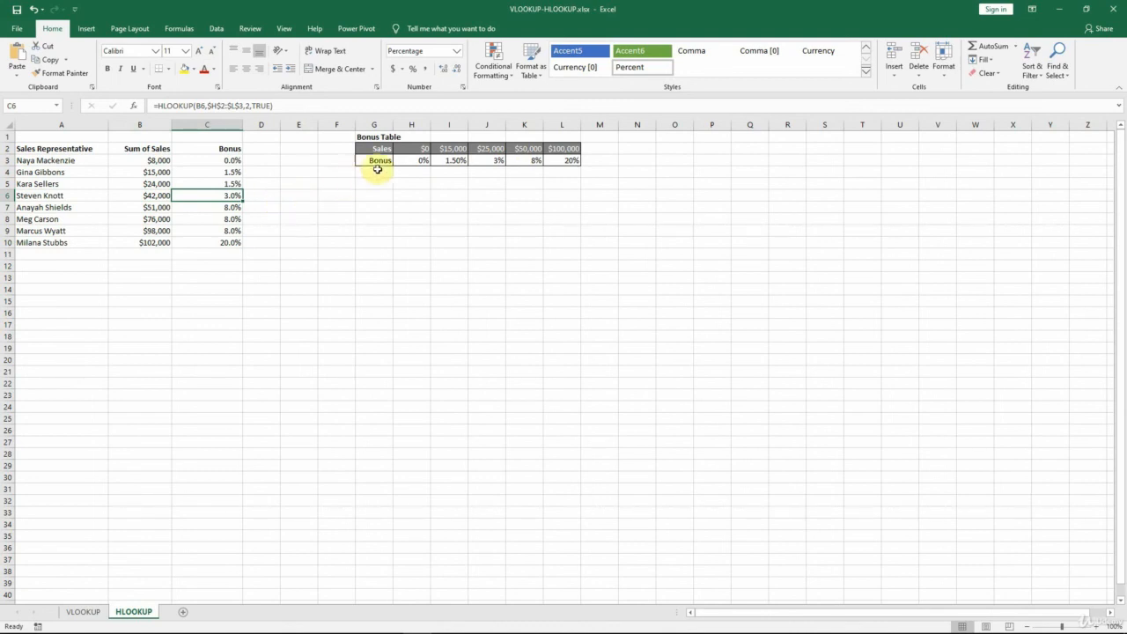
pyautogui.click(422, 146)
pyautogui.moveTo(424, 146); pyautogui.dragTo(563, 150)
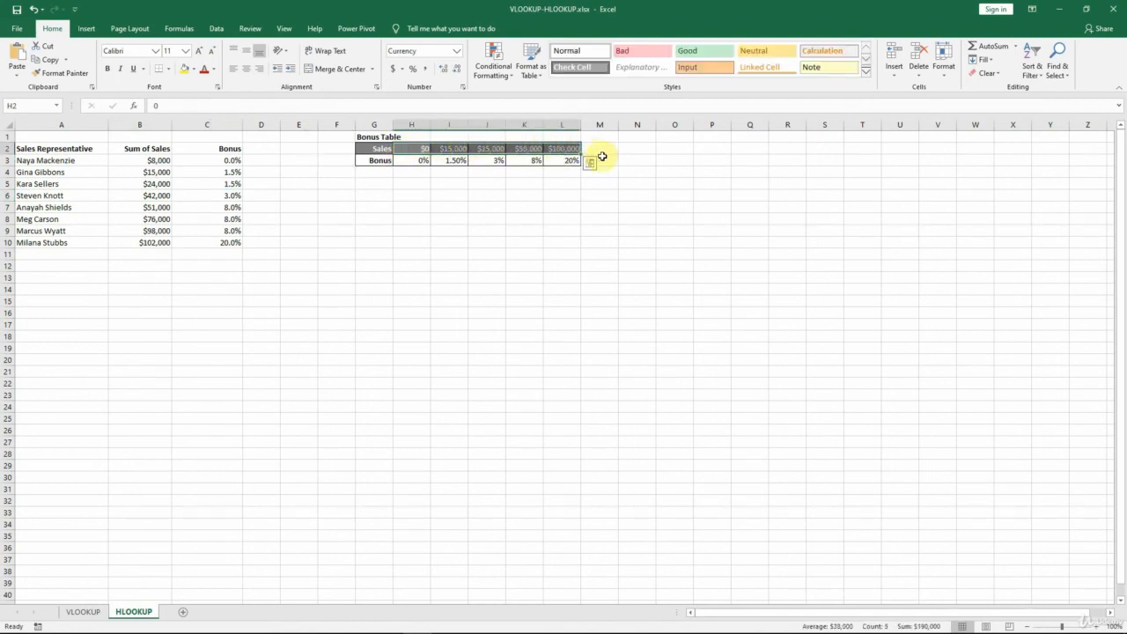